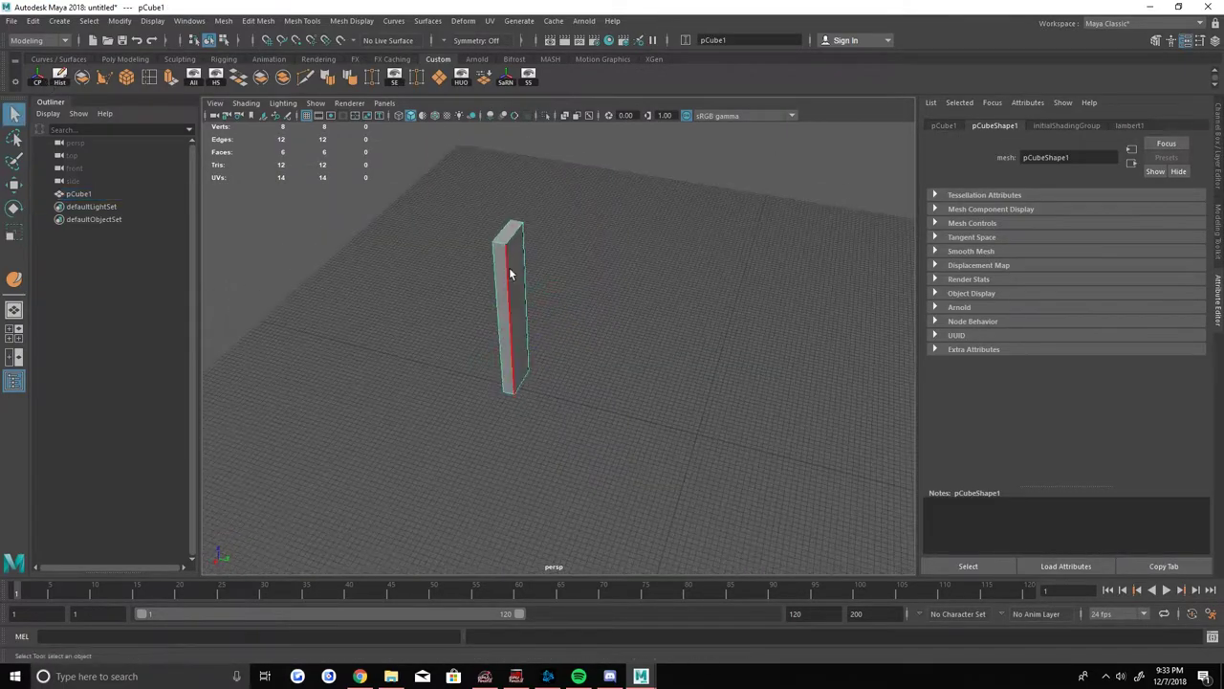
Create a flat 12-sided polygon cylinder on the grid.
key(w)
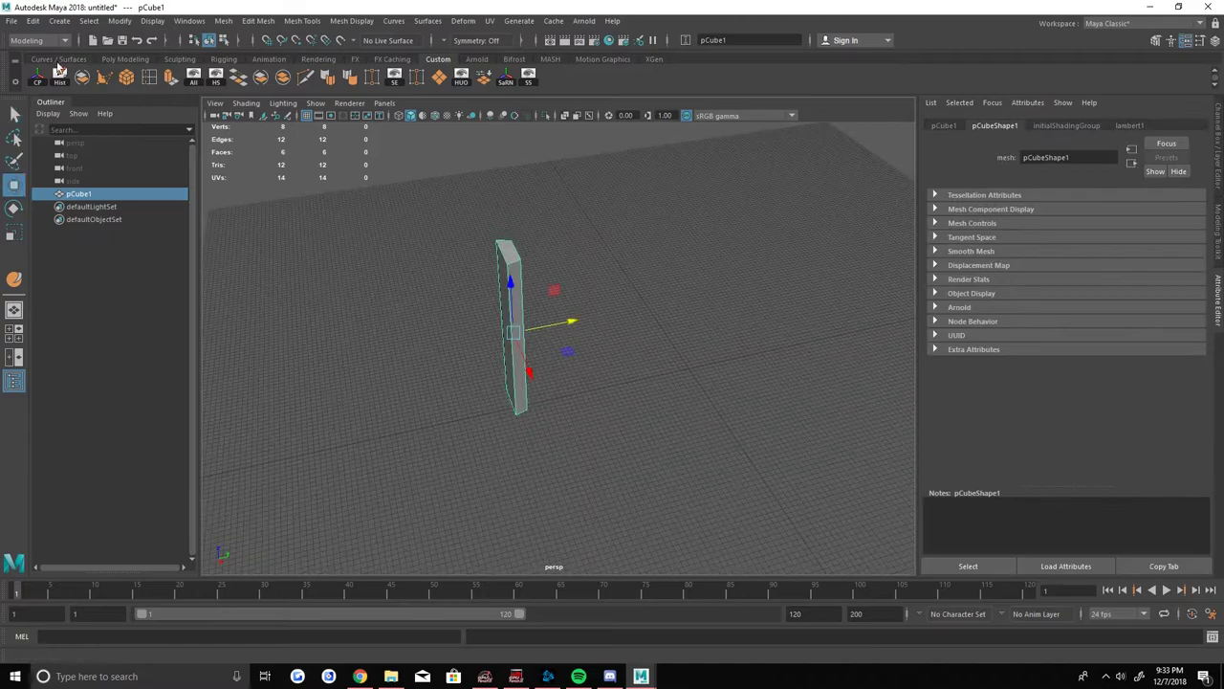
click(60, 20)
click(260, 94)
drag(531, 346, 564, 352)
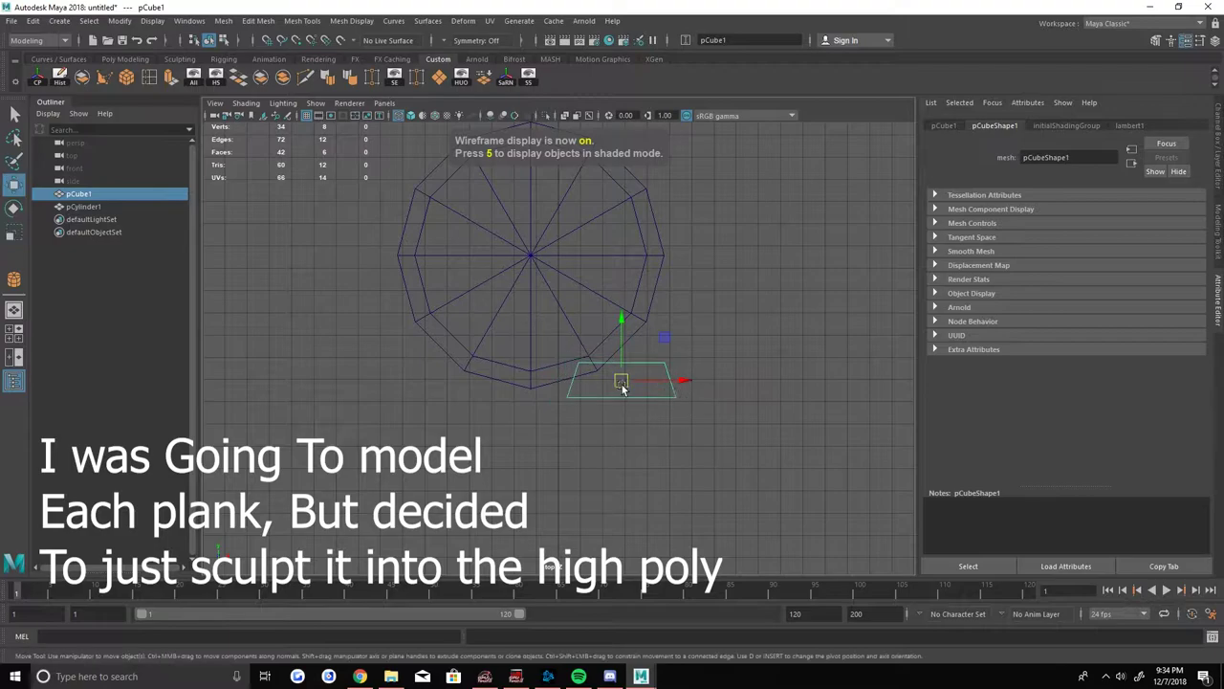
Extrude the cylinder's top face upward into a tall mug body.
scroll(568, 385, up, 2)
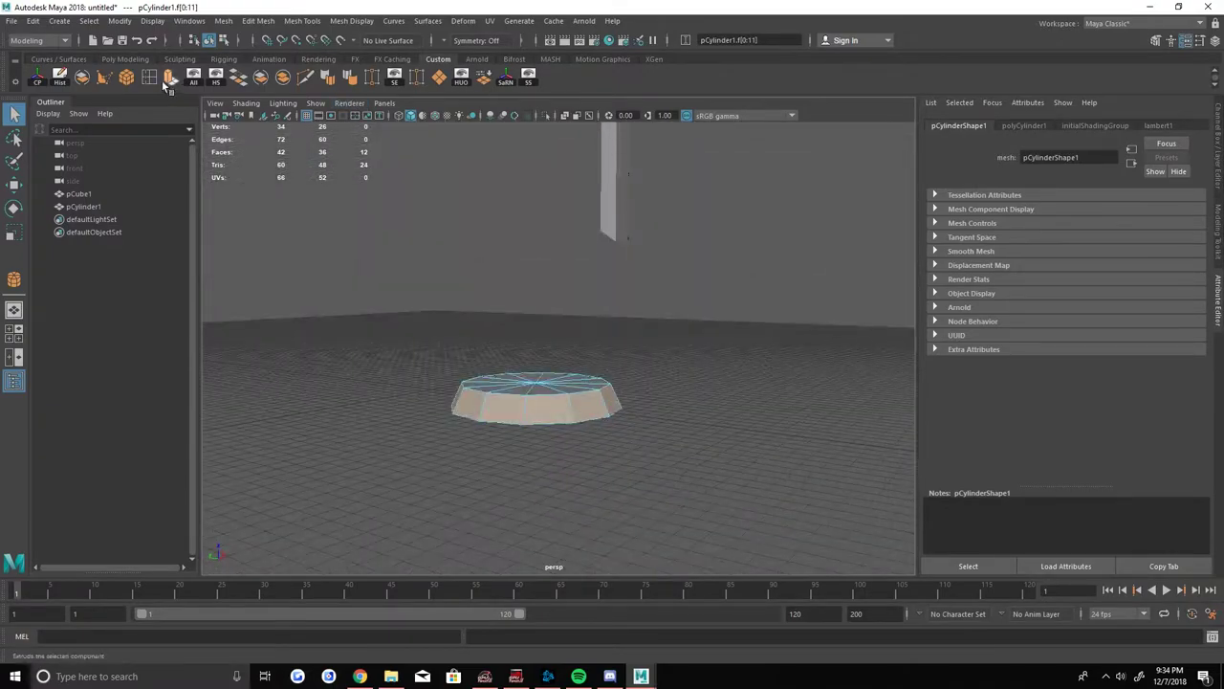
click(162, 80)
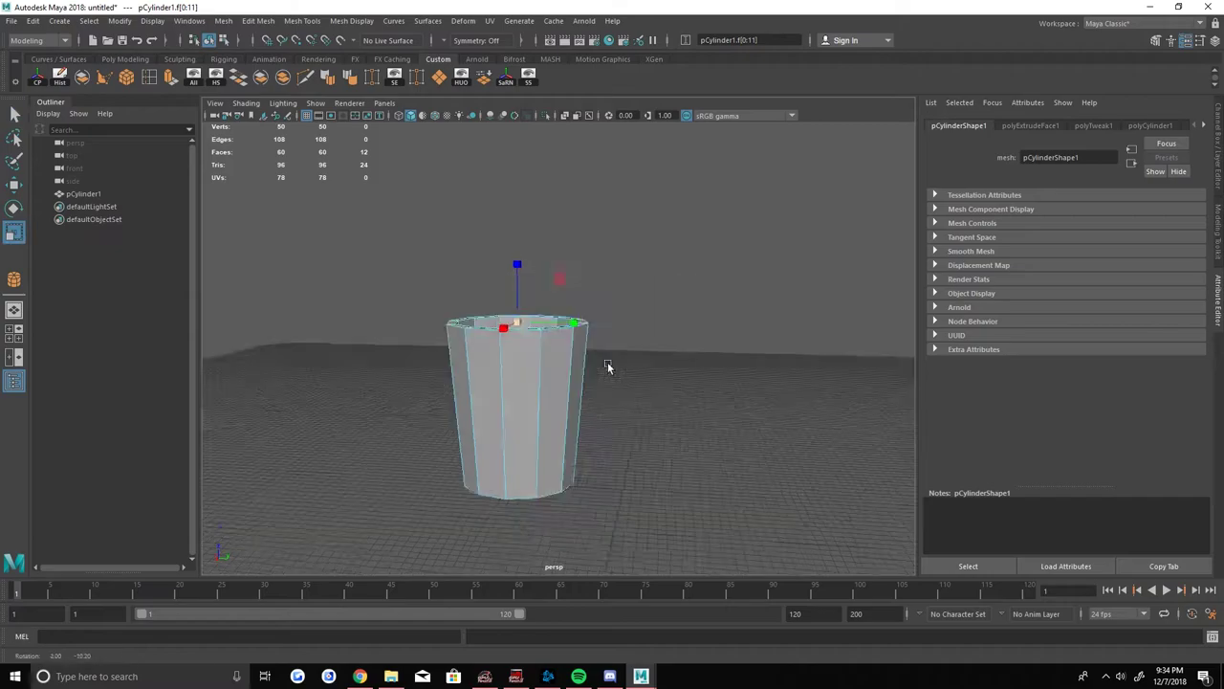
ctrl+right_drag(521, 322, 514, 254)
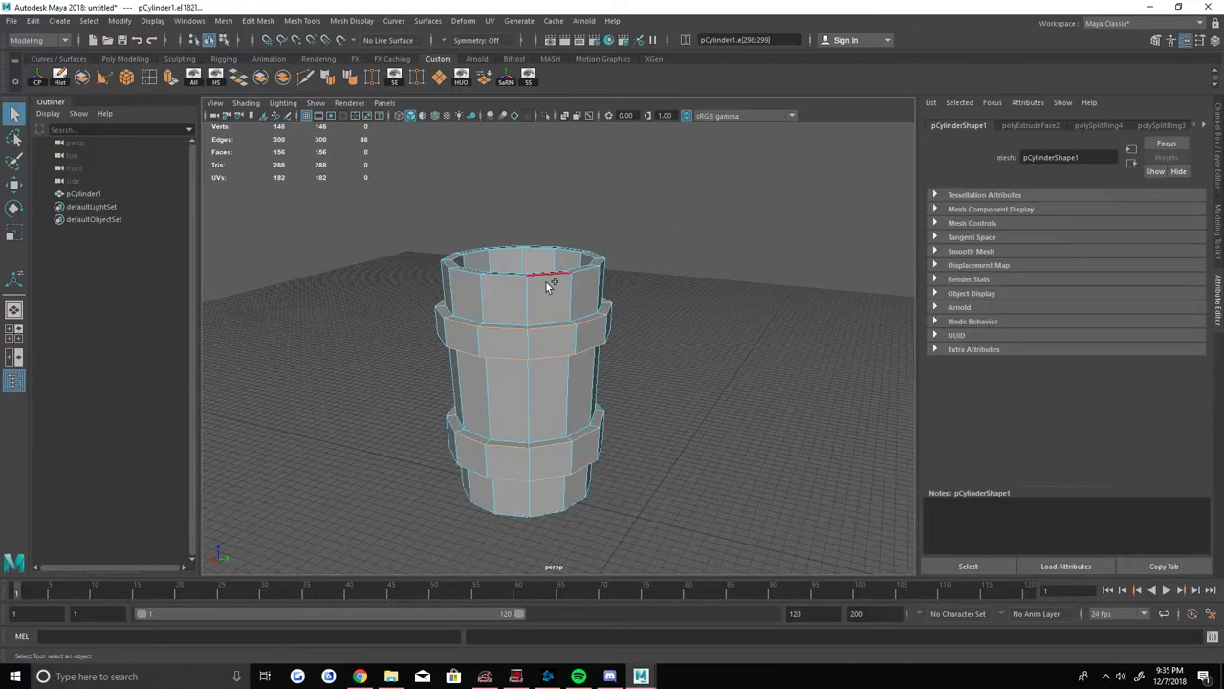
mouse_move(677, 324)
alt+mouse_down()
mouse_move(645, 414)
mouse_move(675, 345)
mouse_move(548, 320)
alt+mouse_up()
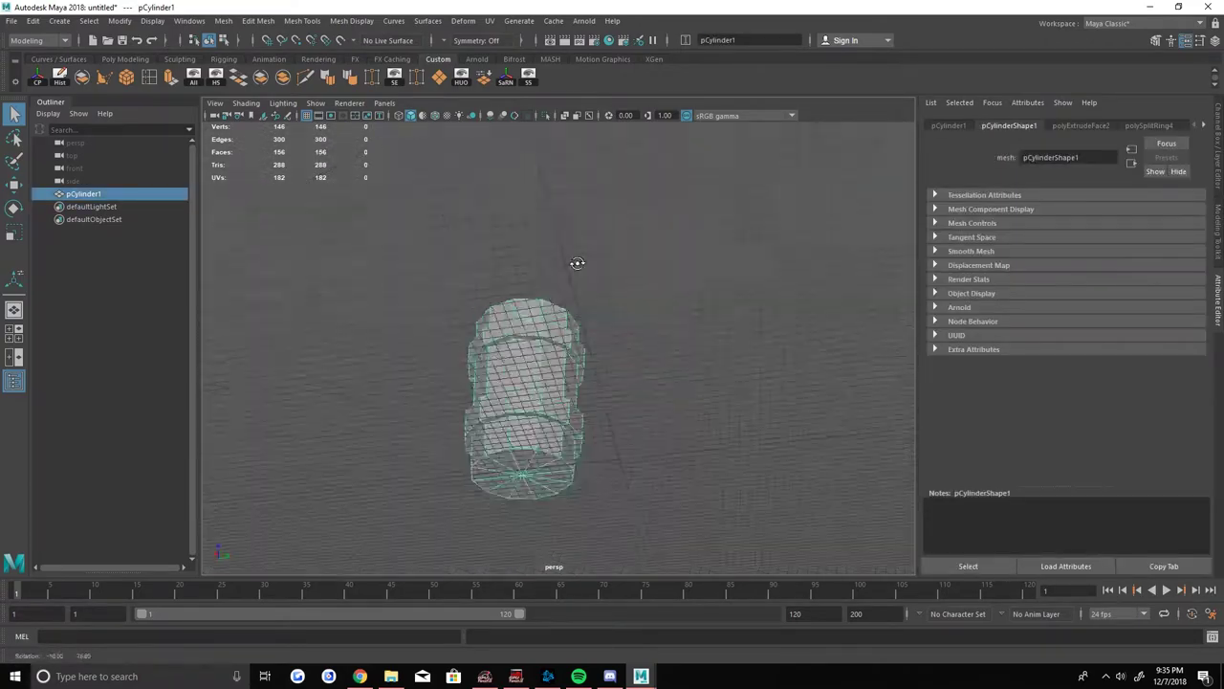
key(space)
In the UV Editor, project UVs onto the mug body and unfold them.
key(w)
key(space)
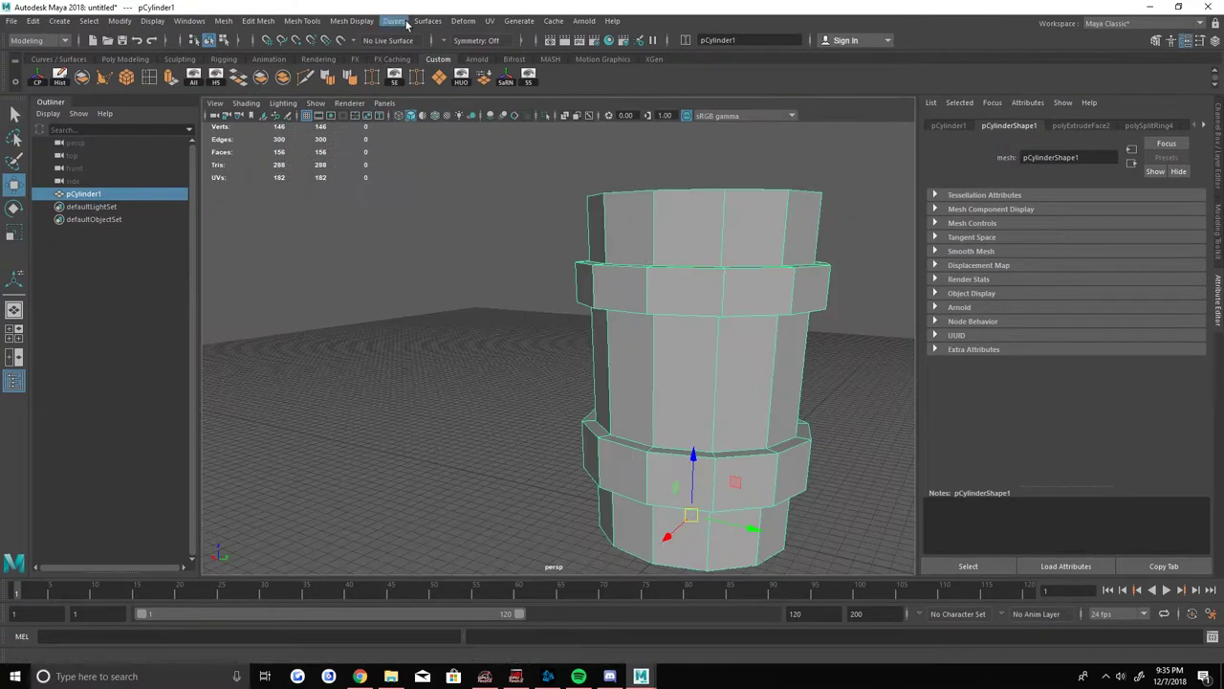
click(490, 20)
click(516, 38)
click(489, 21)
click(520, 169)
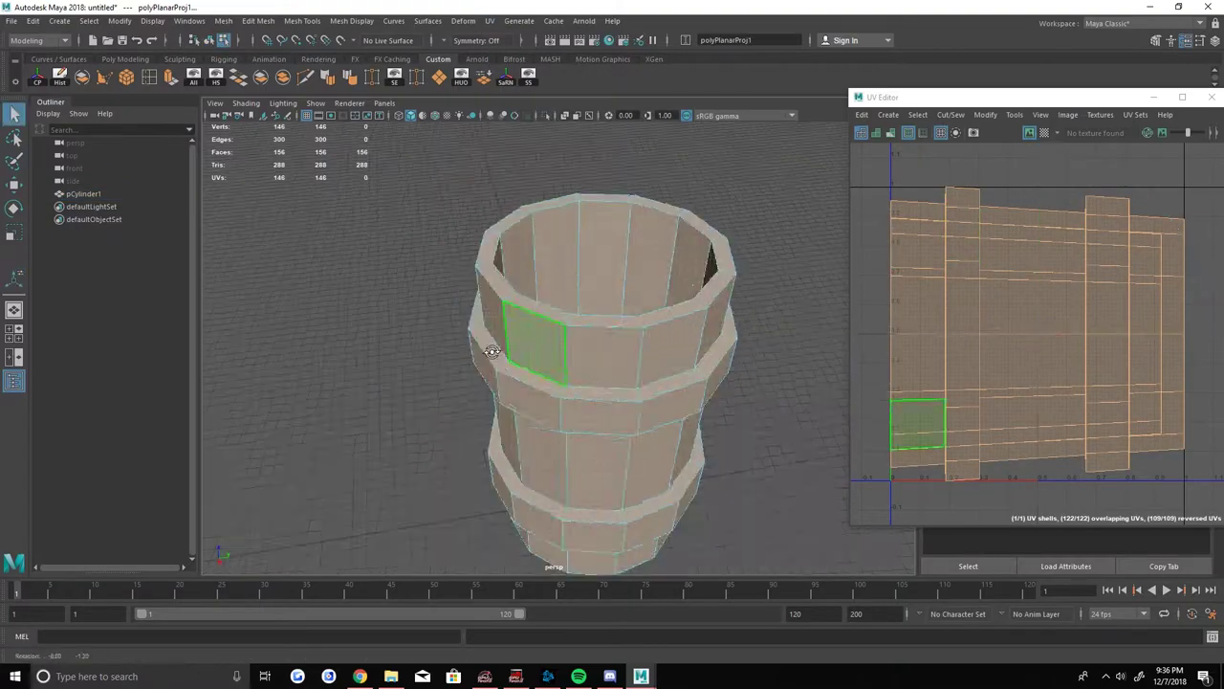
click(985, 114)
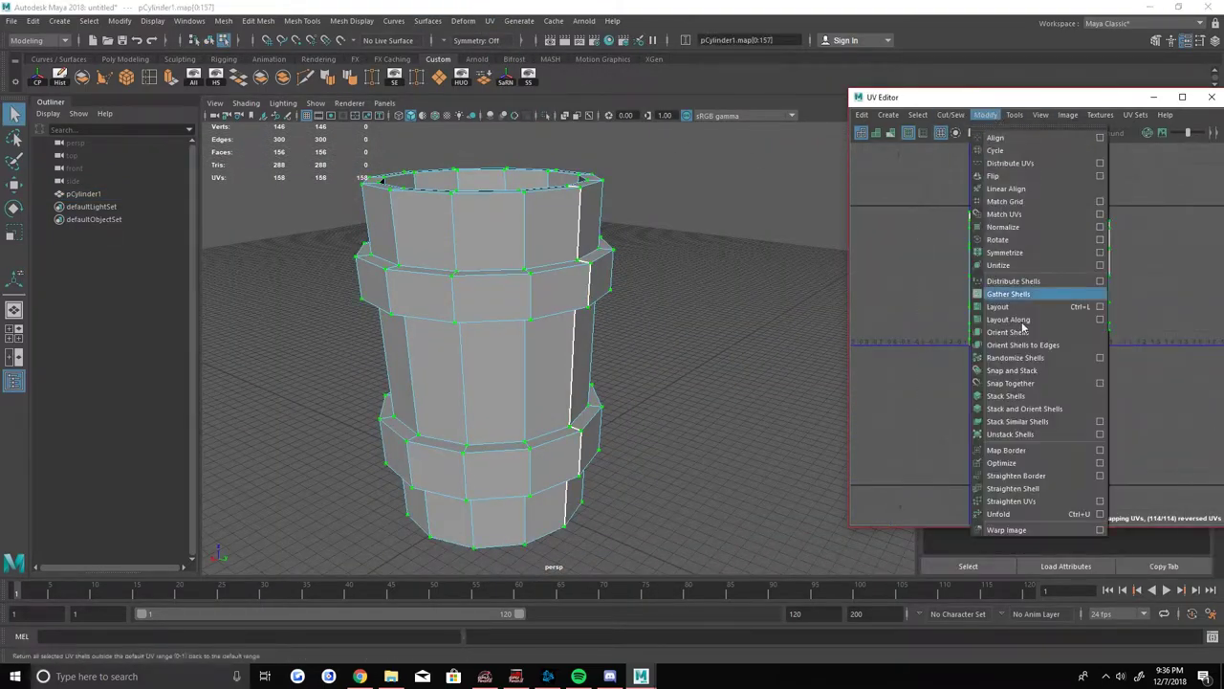
click(1014, 293)
Cut a UV seam along a side edge of the mug body and unfold again.
mouse_move(613, 287)
alt+mouse_down()
mouse_move(661, 341)
mouse_move(643, 373)
mouse_move(669, 315)
alt+mouse_up()
click(642, 373)
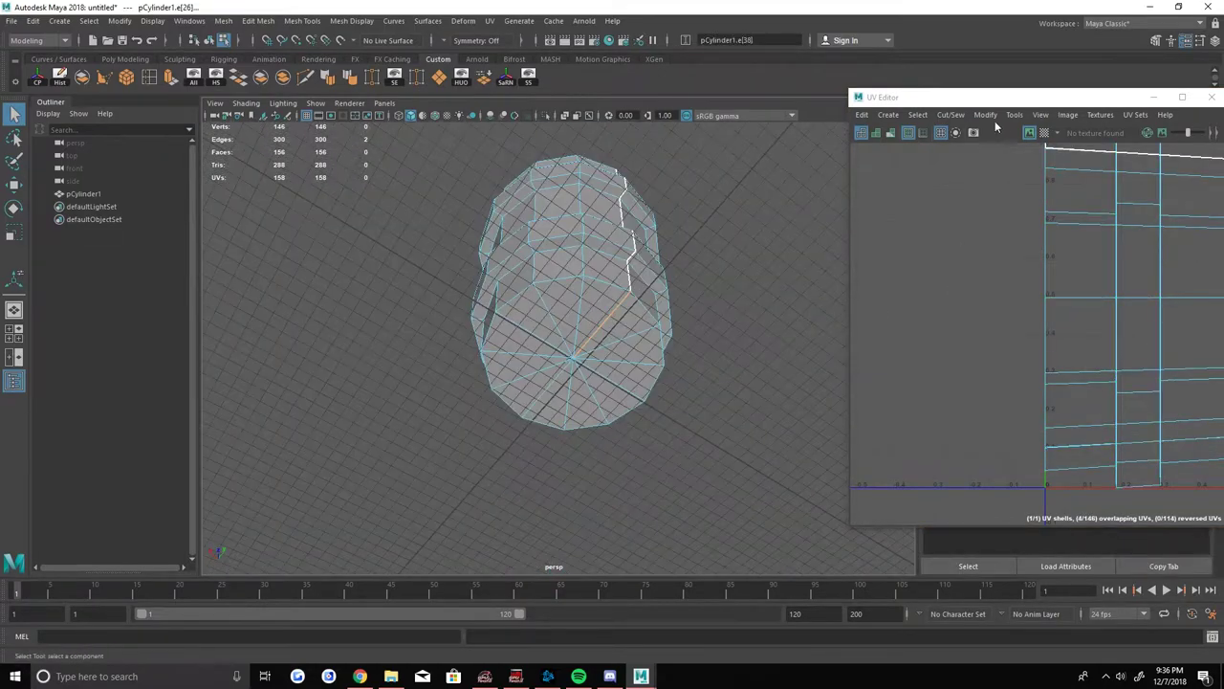
click(985, 114)
click(1013, 665)
Cut the base loop and lay out one side strip plus two cap circles.
alt+drag(687, 364, 707, 326)
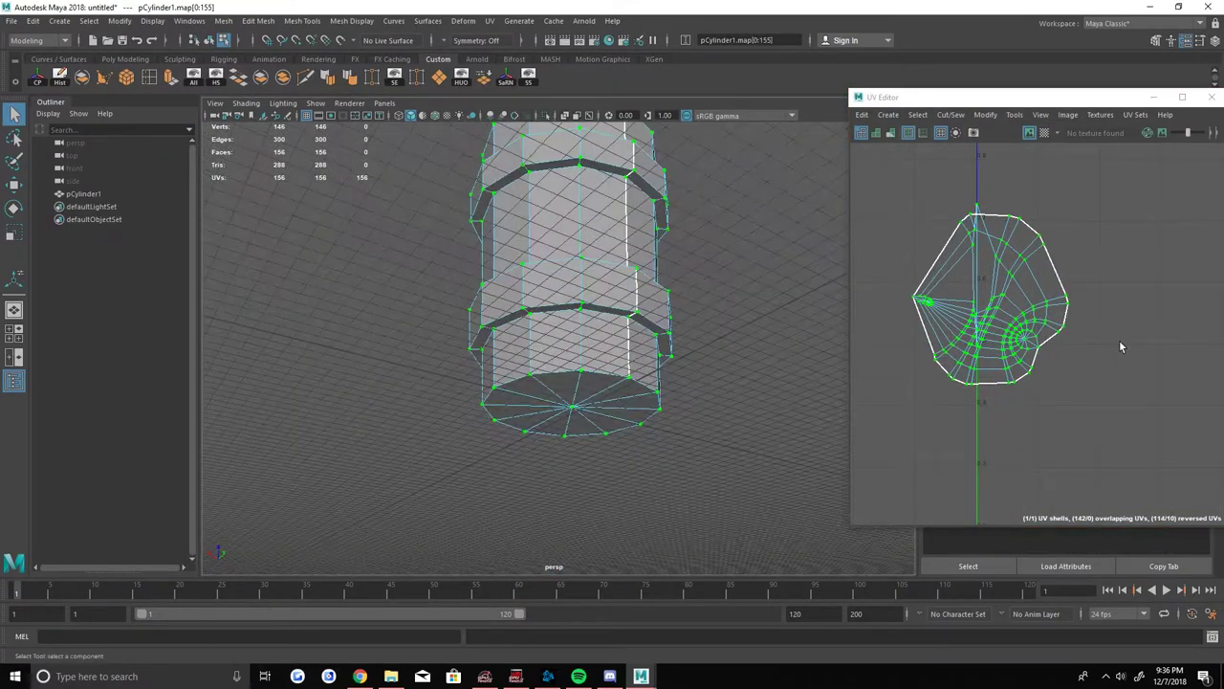
alt+drag(702, 254, 699, 395)
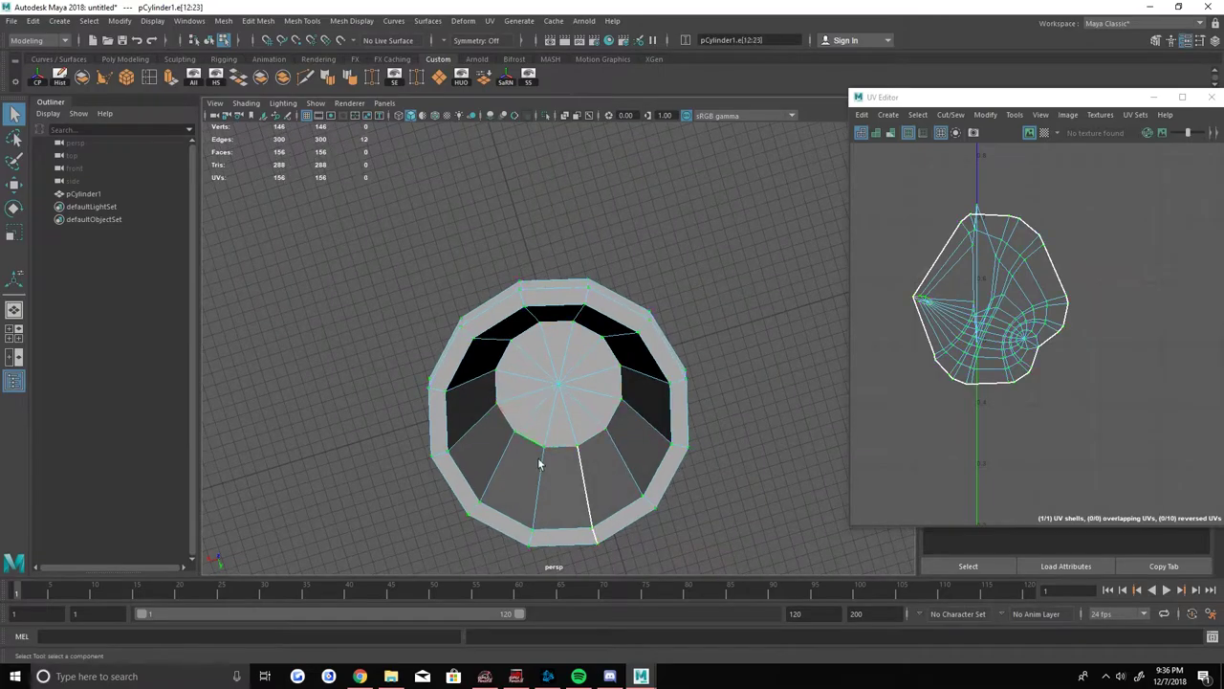
alt+drag(509, 428, 535, 364)
click(887, 114)
click(1023, 277)
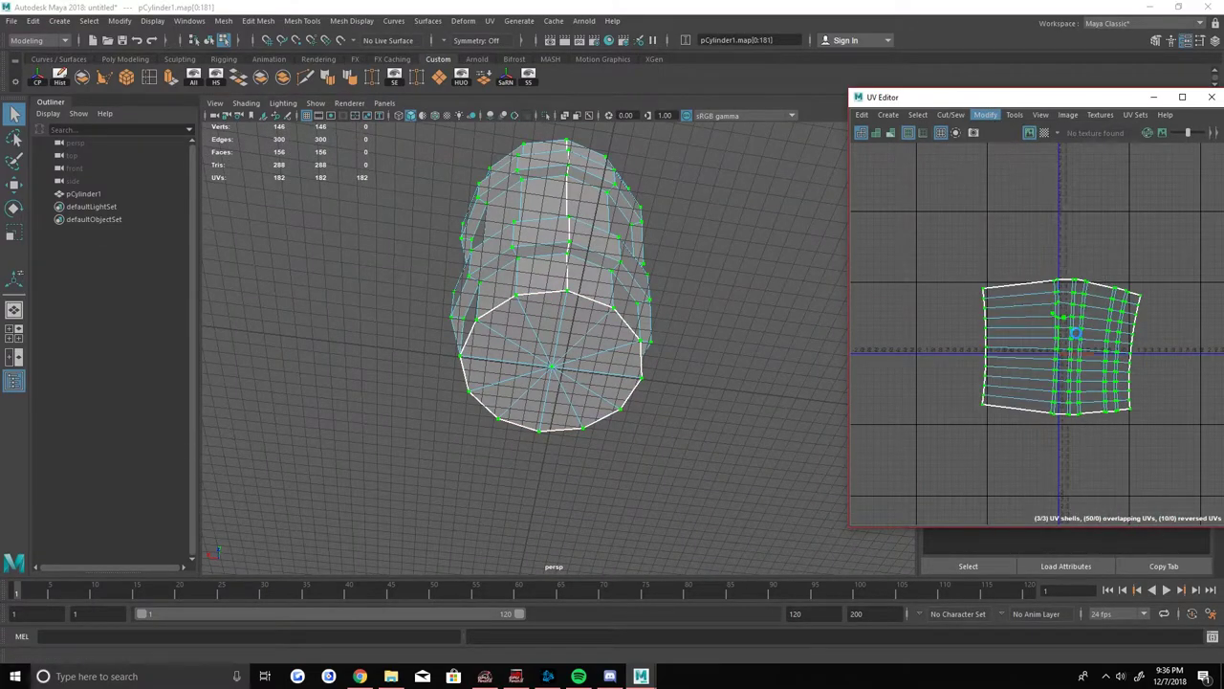
click(763, 232)
Create a polygon cube beside the mug's rim and frame it in view.
click(574, 316)
mouse_move(692, 325)
alt+mouse_down()
mouse_move(658, 446)
mouse_move(617, 310)
mouse_move(590, 317)
alt+mouse_up()
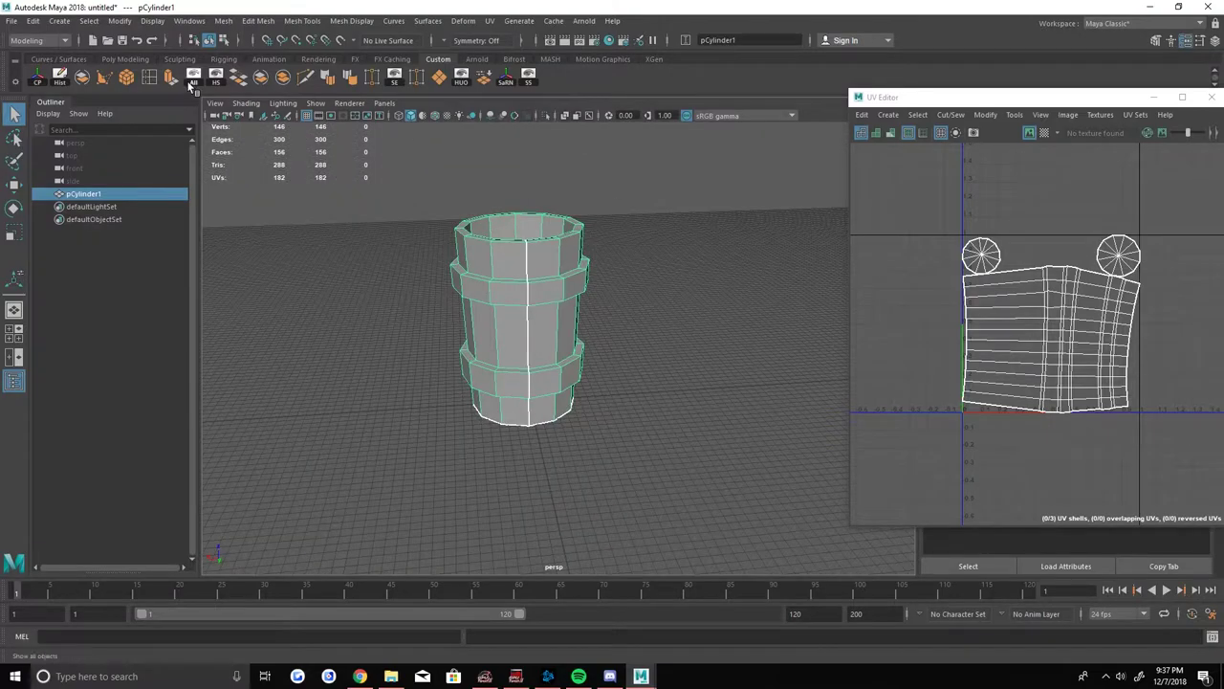
click(191, 77)
key(w)
key(f)
scroll(560, 292, down, 3)
mouse_move(560, 292)
alt+mouse_down()
mouse_move(661, 437)
mouse_move(547, 347)
alt+mouse_up()
Turn on Wireframe on Shaded to show edges over the meshes.
click(246, 103)
mouse_move(493, 406)
alt+mouse_down()
mouse_move(536, 364)
mouse_move(500, 350)
alt+mouse_up()
click(316, 143)
scroll(618, 334, up, 3)
mouse_move(618, 334)
alt+mouse_down()
mouse_move(473, 319)
mouse_move(560, 198)
mouse_move(519, 322)
mouse_move(618, 270)
mouse_move(603, 285)
mouse_move(528, 292)
alt+mouse_up()
Undo the cube's extra edge loop and select its outward-facing face.
key(q)
key(ctrl+1)
key(ctrl+z)
key(ctrl+1)
key(F11)
click(535, 288)
Extrude several handle segments outward and downward from the cube face.
alt+right_drag(528, 291, 614, 380)
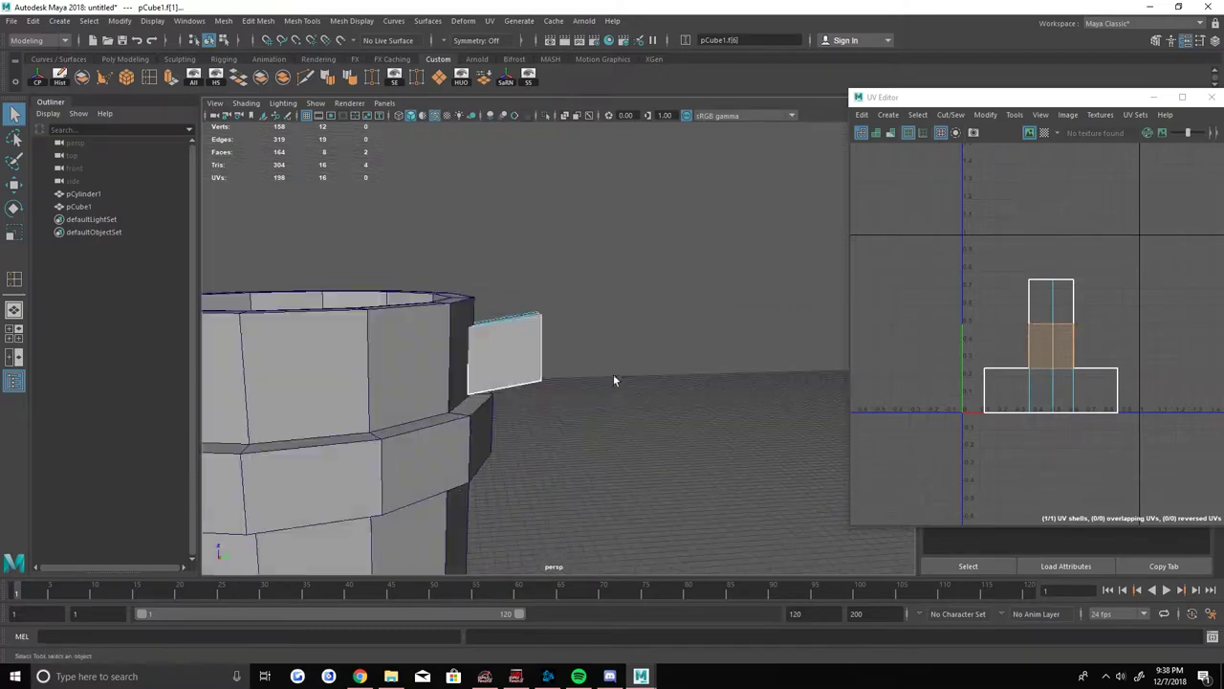
mouse_move(586, 350)
alt+mouse_down()
mouse_move(626, 364)
mouse_move(651, 306)
alt+mouse_up()
alt+drag(650, 306, 627, 250)
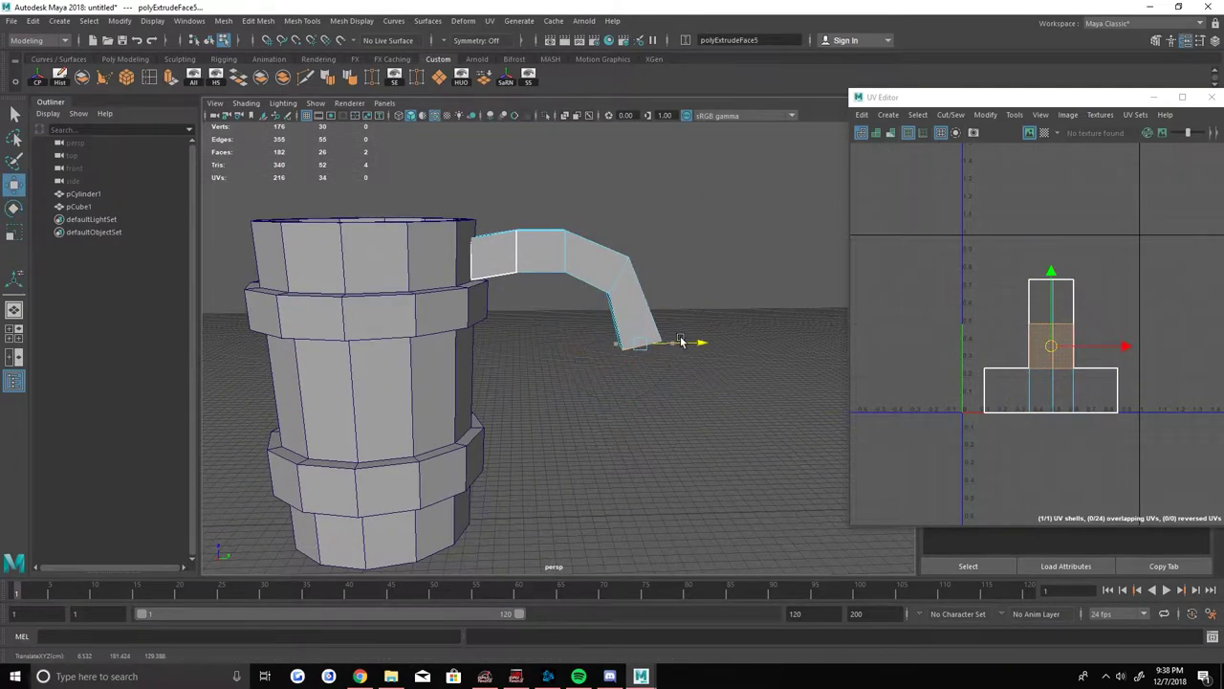
key(w)
shift+drag(686, 413, 705, 383)
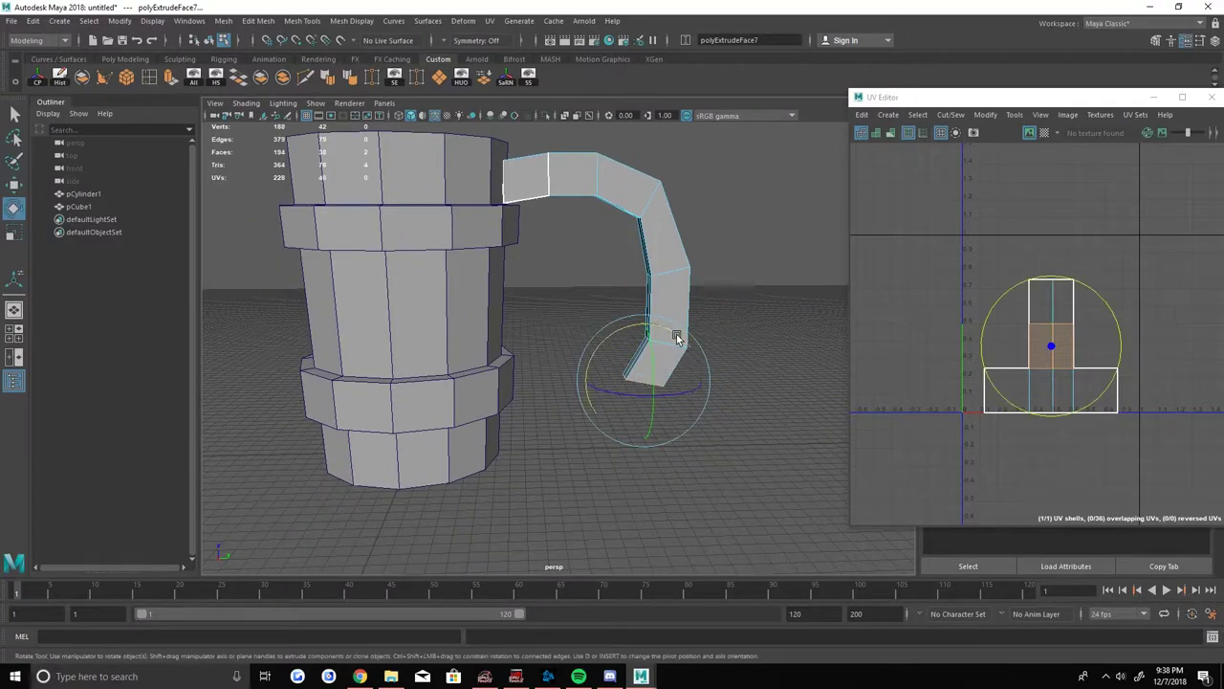
alt+drag(677, 338, 688, 345)
shift+right_click(693, 343)
click(712, 355)
alt+drag(702, 391, 722, 241)
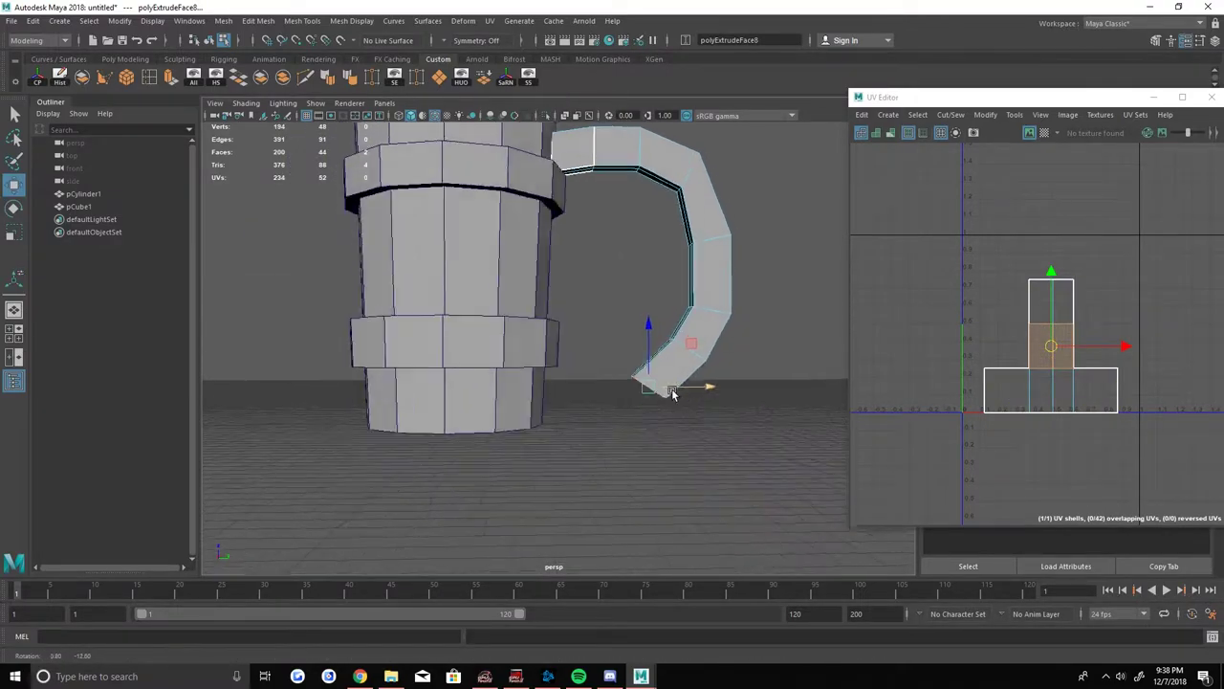
Select the handle tip and extrude it again to continue the curve.
key(q)
key(F9)
mouse_move(621, 368)
mouse_down()
mouse_move(680, 402)
mouse_move(669, 373)
mouse_up()
key(e)
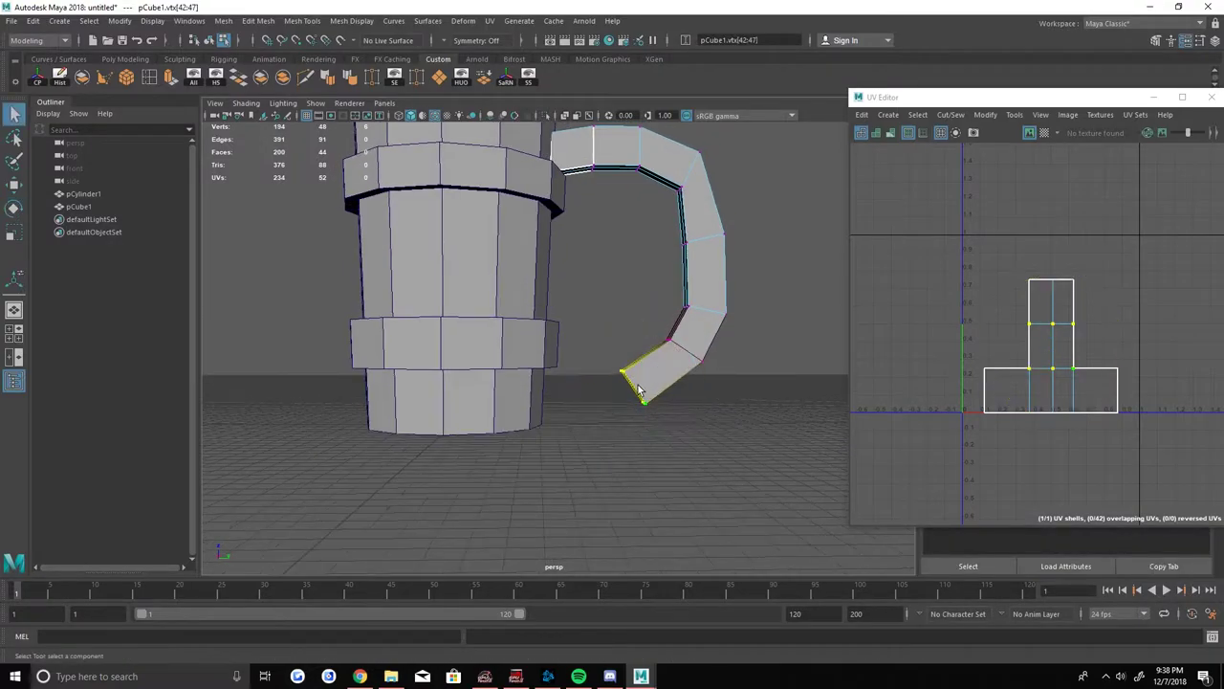
key(F11)
click(636, 382)
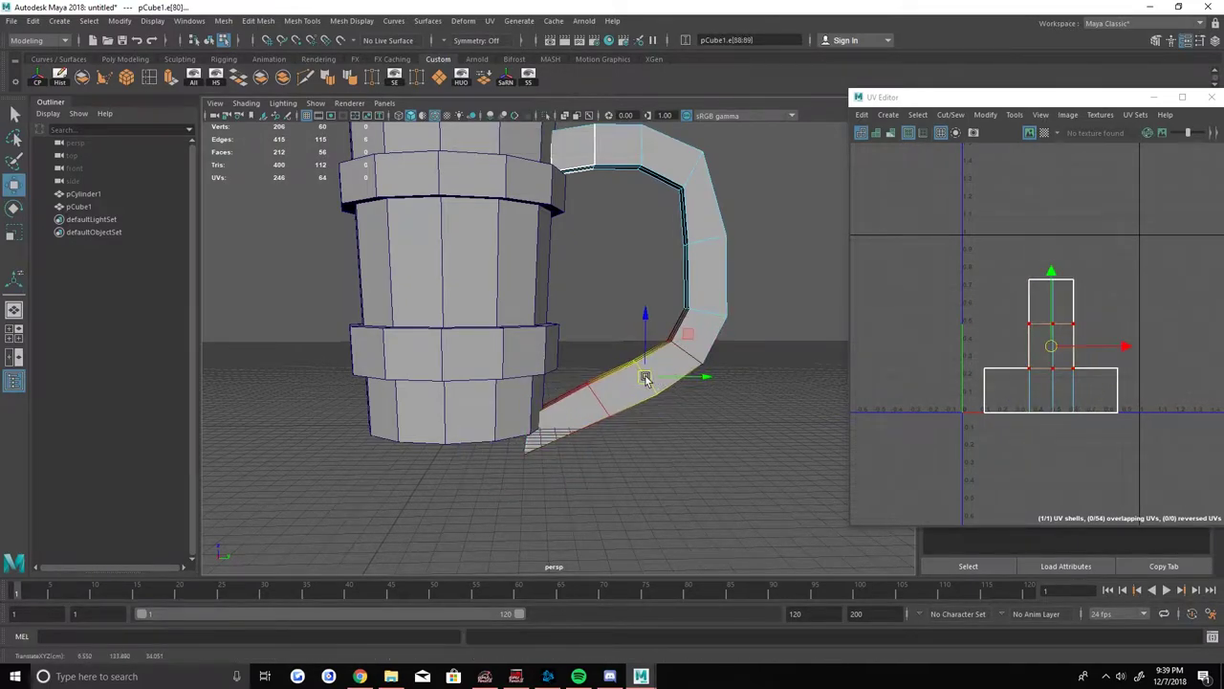
Pull the handle's lower end toward the mug and reposition vertices along its curve.
key(e)
mouse_move(709, 287)
mouse_down()
mouse_move(689, 344)
mouse_move(574, 402)
mouse_up()
drag(506, 446, 593, 372)
key(w)
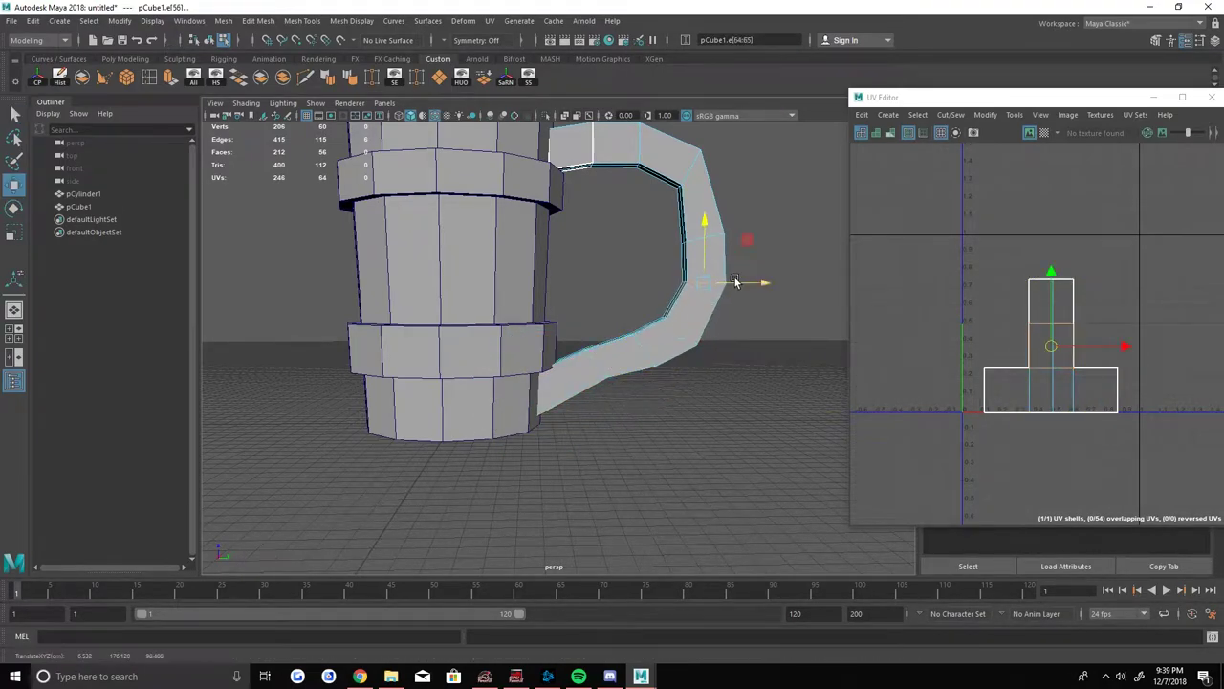
alt+drag(588, 331, 721, 237)
scroll(724, 350, down, 5)
scroll(724, 350, up, 5)
key(q)
drag(565, 375, 640, 402)
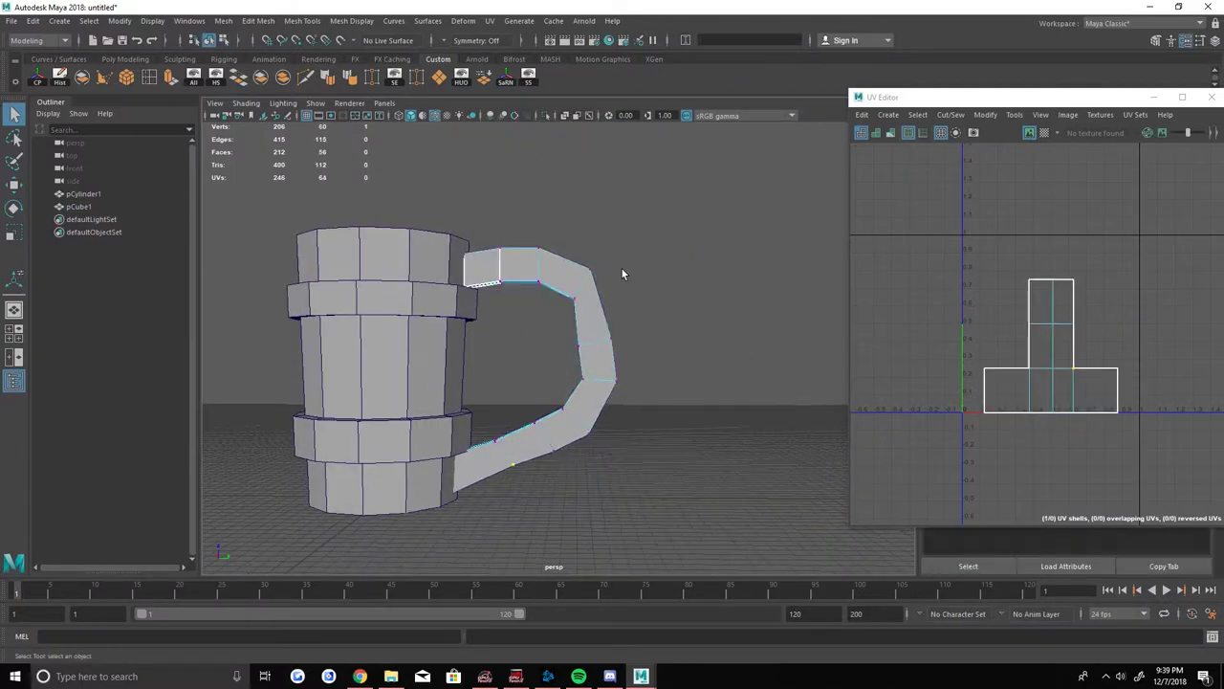
alt+drag(643, 348, 565, 384)
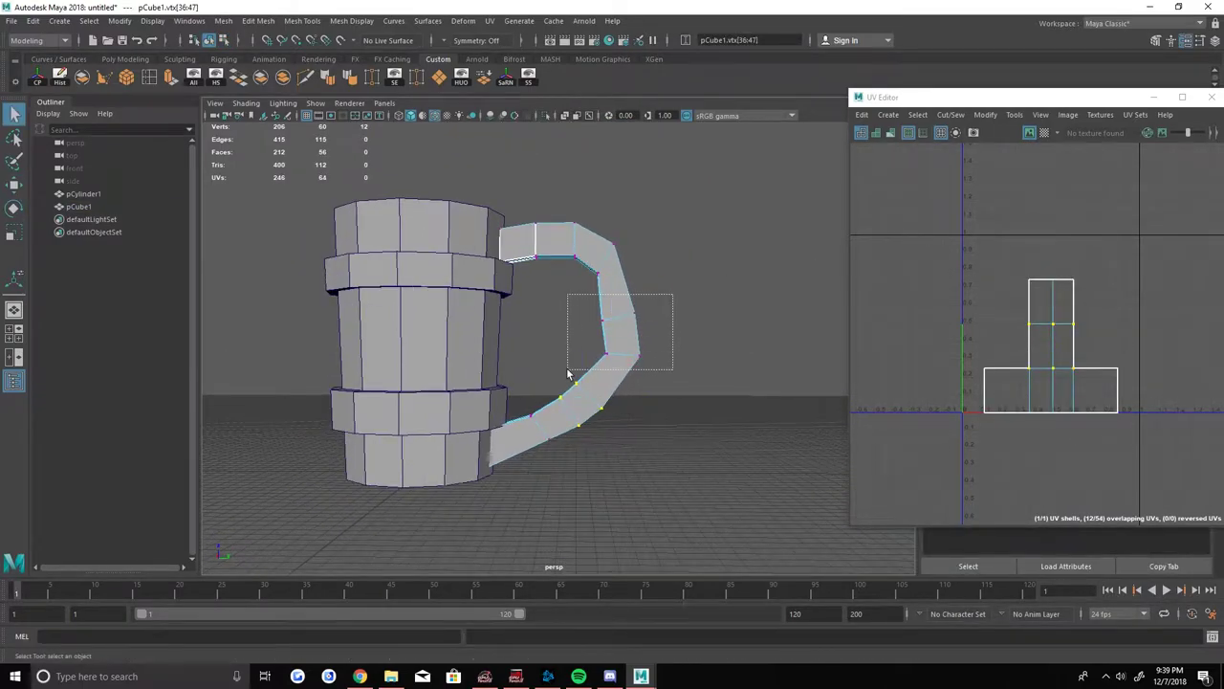
Select, frame and isolate the handle to check its shape against the mug.
key(q)
mouse_move(550, 255)
alt+mouse_down()
mouse_move(437, 339)
mouse_move(565, 427)
alt+mouse_up()
click(437, 339)
click(564, 427)
key(f)
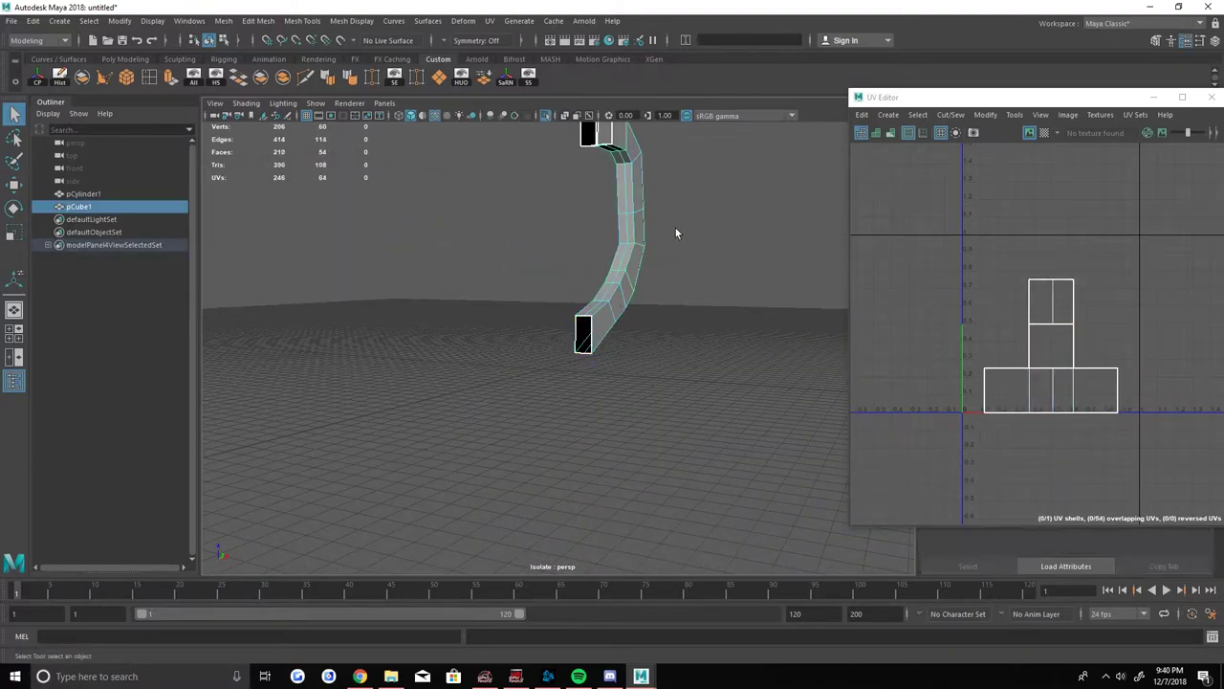
key(ctrl+1)
alt+drag(549, 319, 776, 374)
key(ctrl+1)
Tweak a handle vertex so it meets the mug, checking in wireframe and side view.
alt+drag(692, 254, 456, 352)
key(w)
key(4)
key(5)
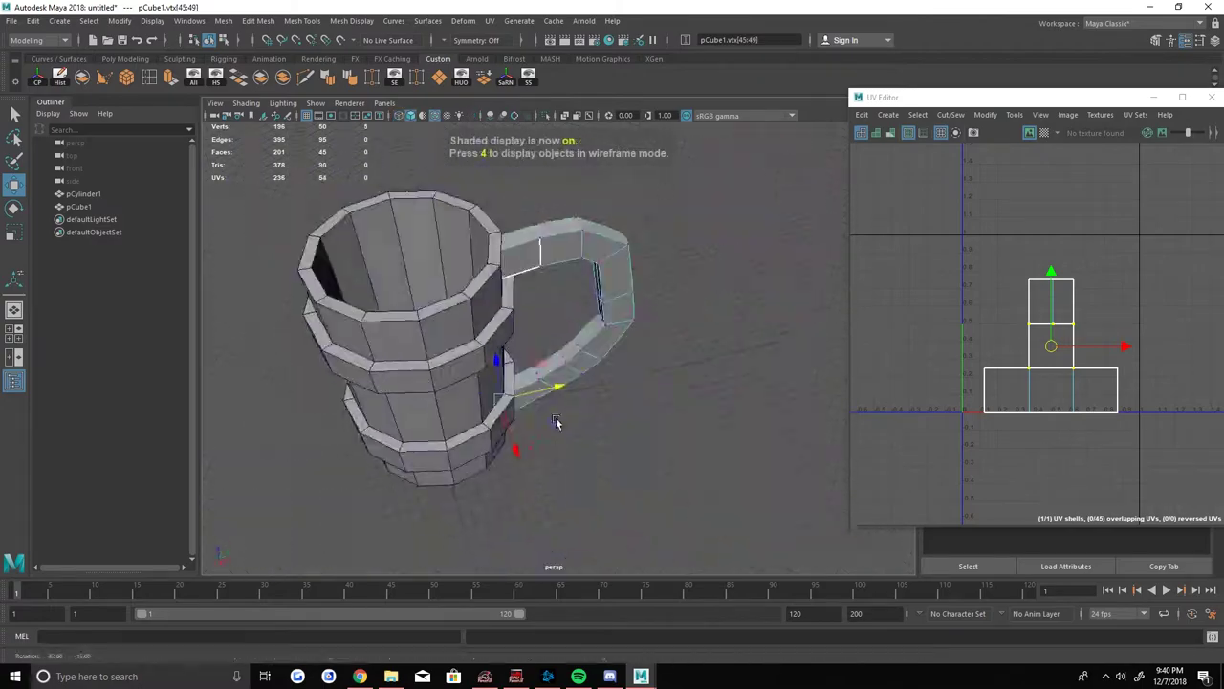
key(q)
click(623, 367)
alt+drag(623, 367, 529, 197)
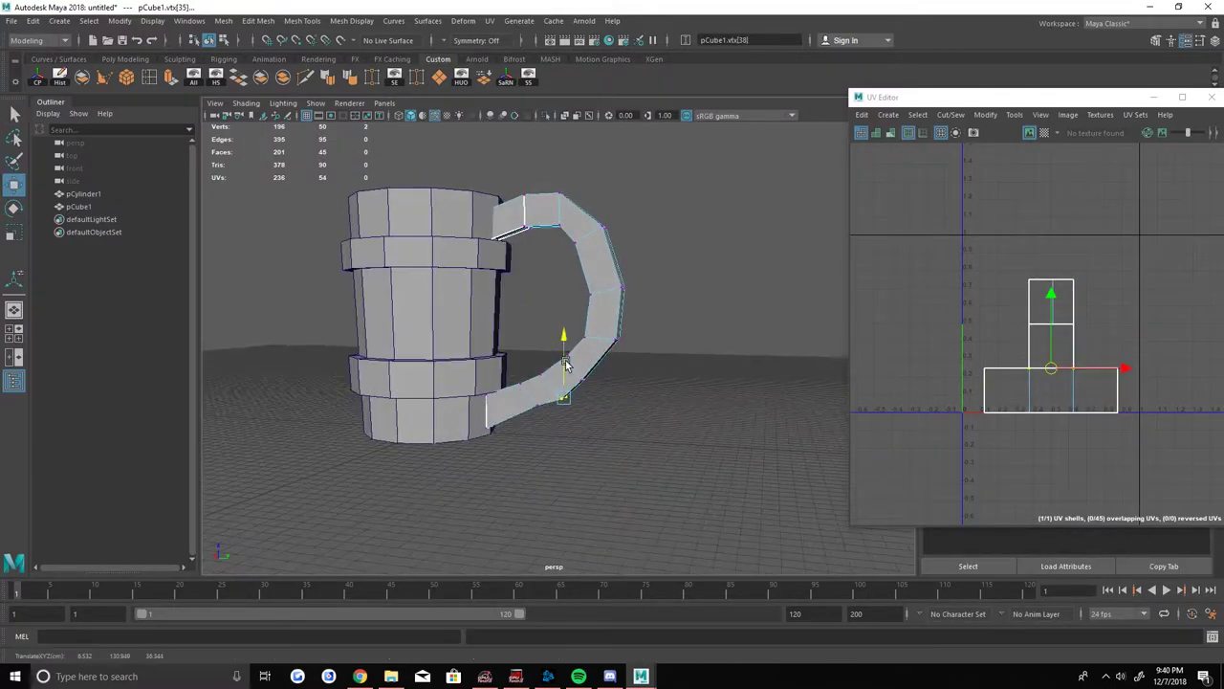
key(space)
key(space)
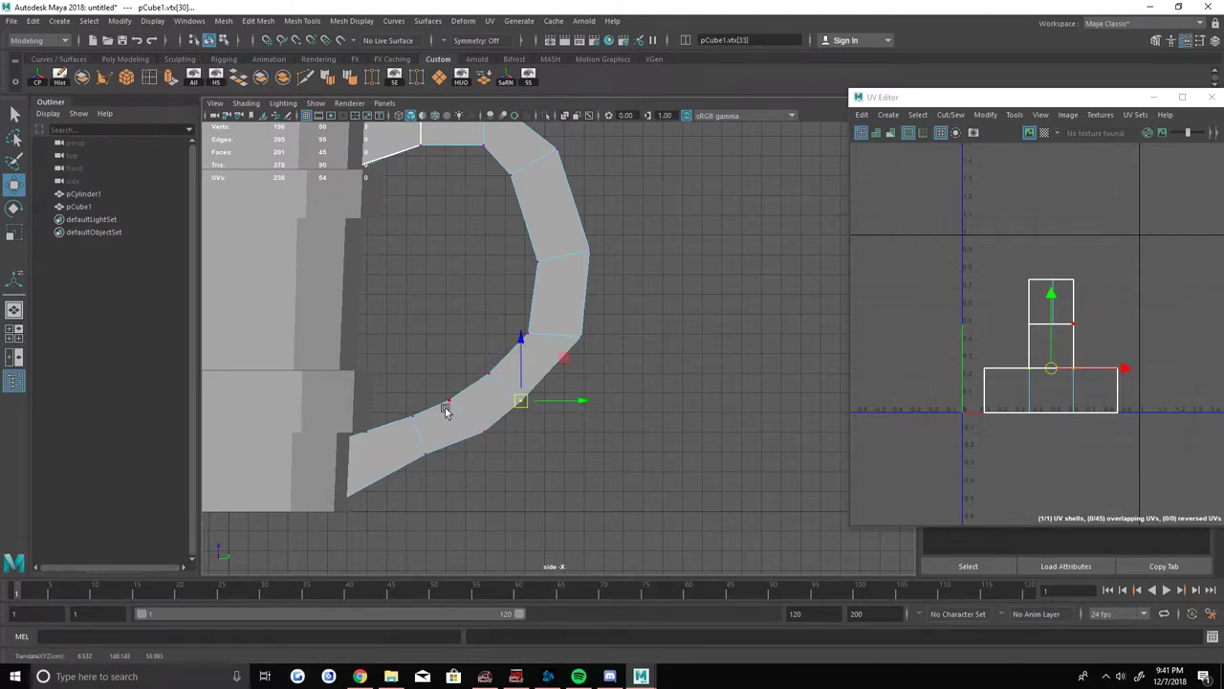
key(F8)
key(space)
key(space)
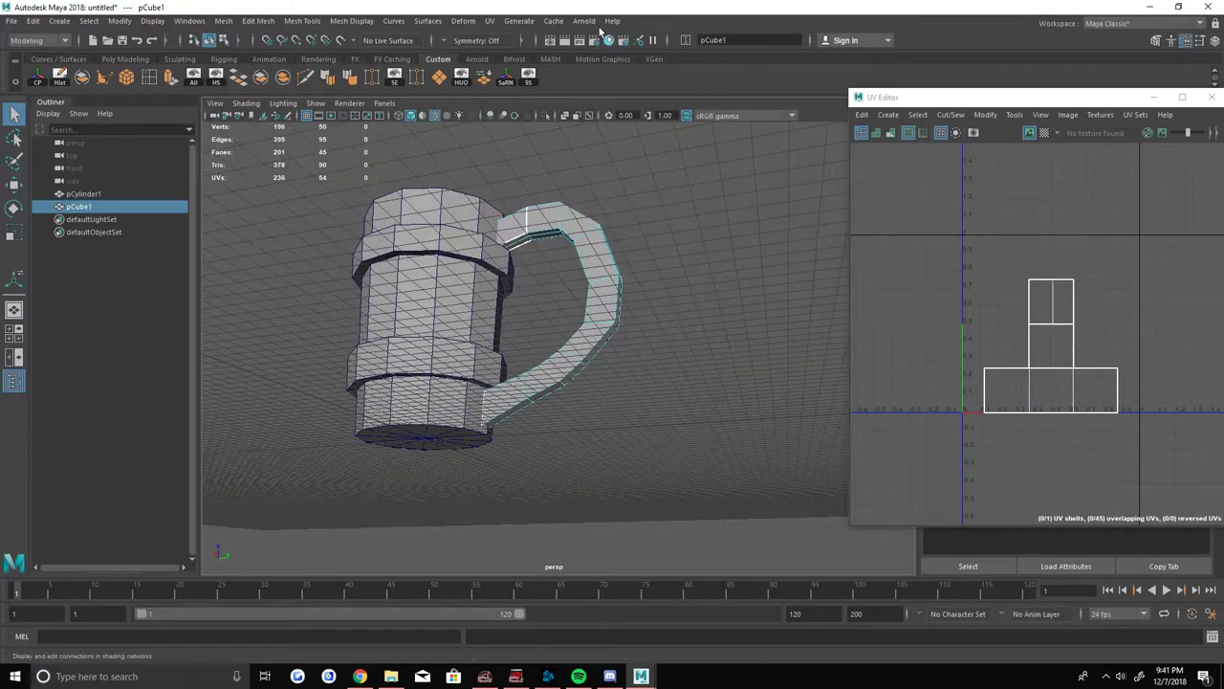
Delete a face loop on the handle.
double_click(574, 287)
key(Delete)
scroll(505, 282, up, 5)
scroll(505, 281, down, 5)
scroll(505, 281, up, 5)
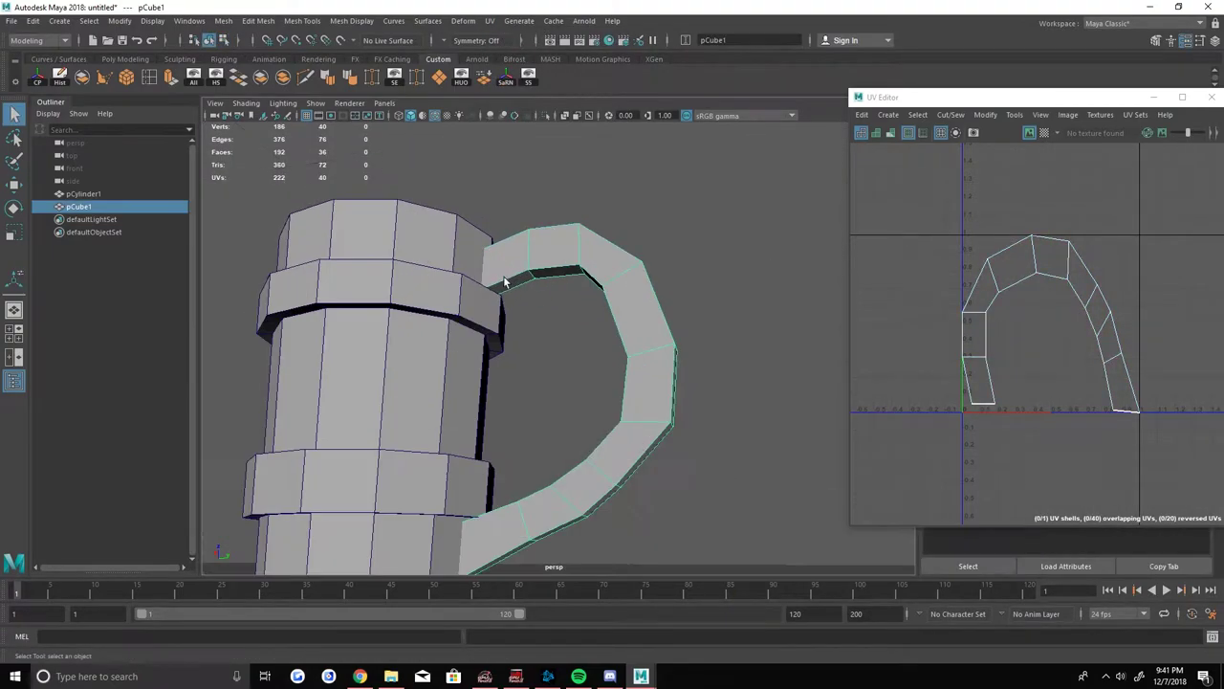
alt+drag(505, 282, 462, 279)
Unfold the handle's UVs and lay out all shells together with the cup.
click(489, 20)
click(521, 244)
key(w)
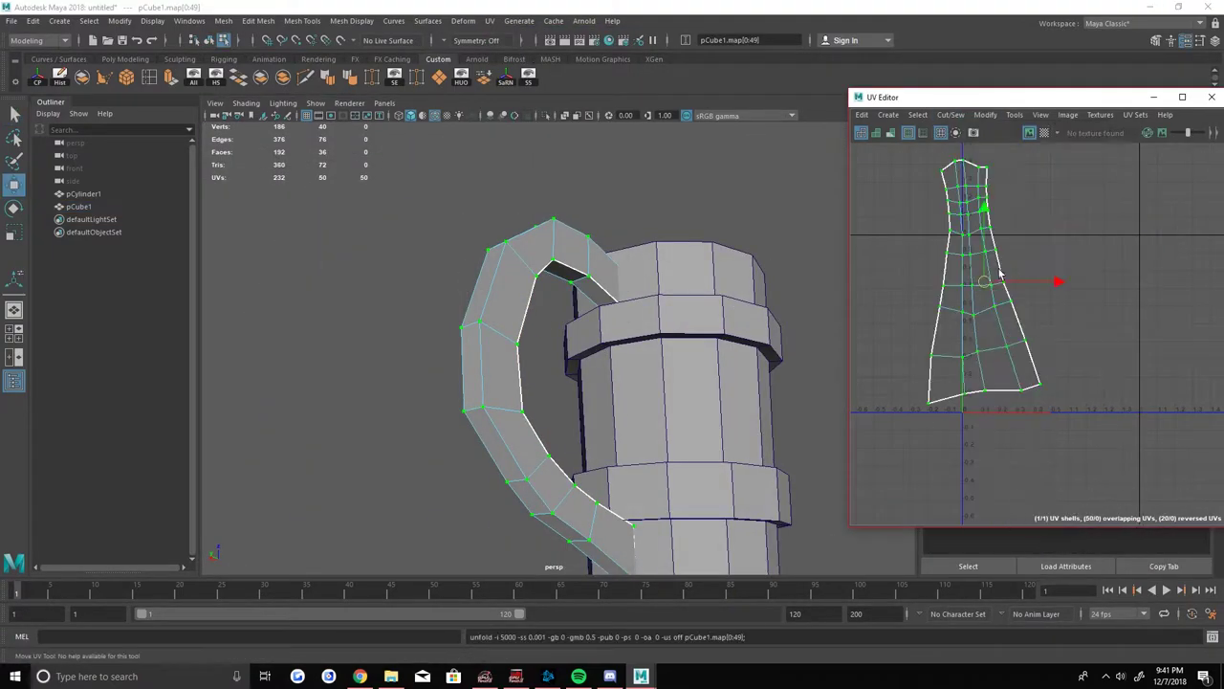
shift+click(651, 303)
click(985, 114)
click(1038, 472)
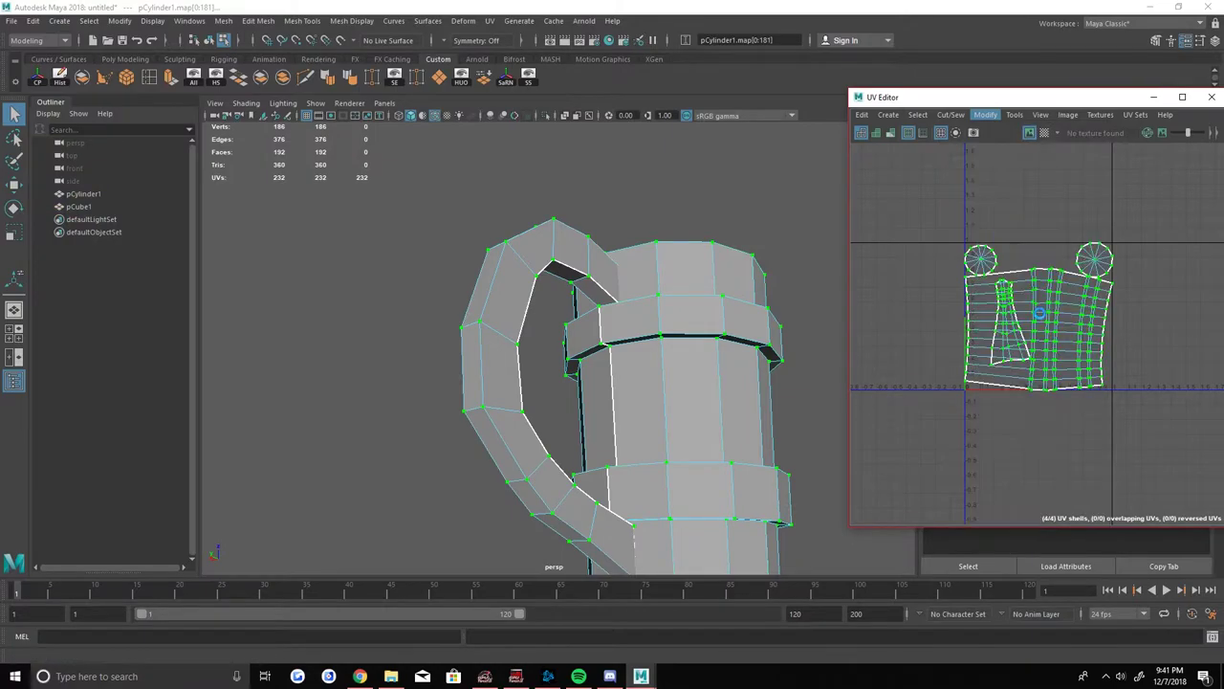
key(ctrl+z)
key(ctrl+z)
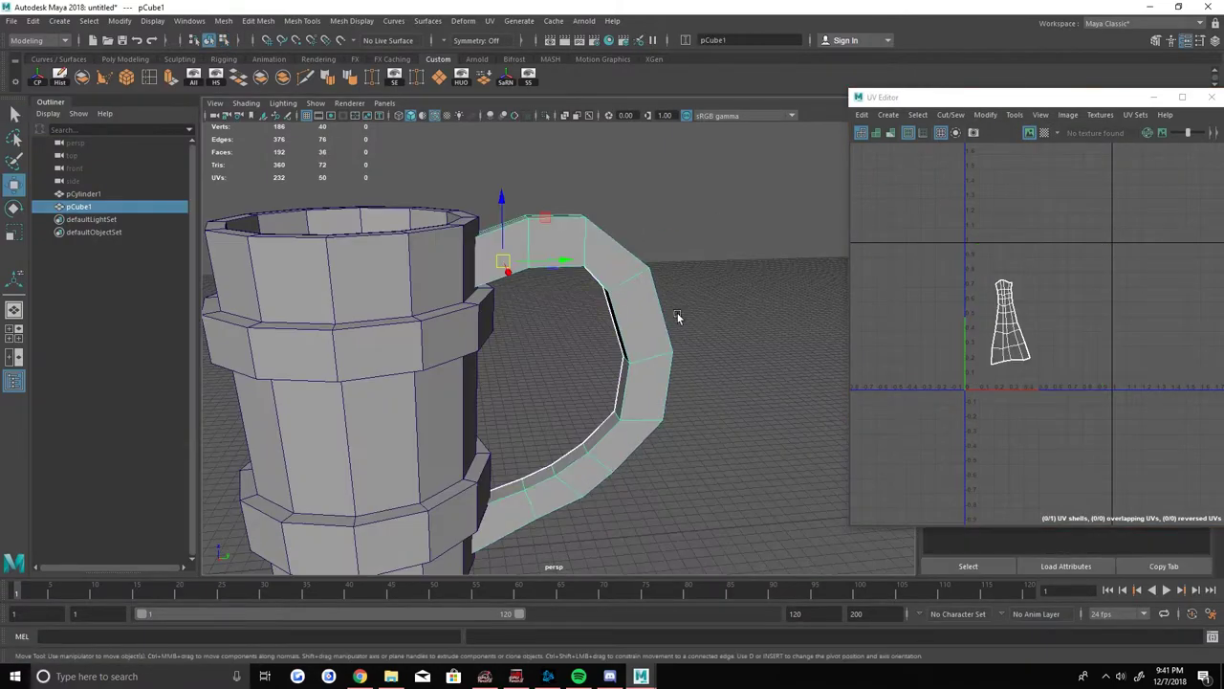
key(ctrl+z)
Show the checker pattern, scale the handle shell to match, and rotate it horizontal.
click(1044, 132)
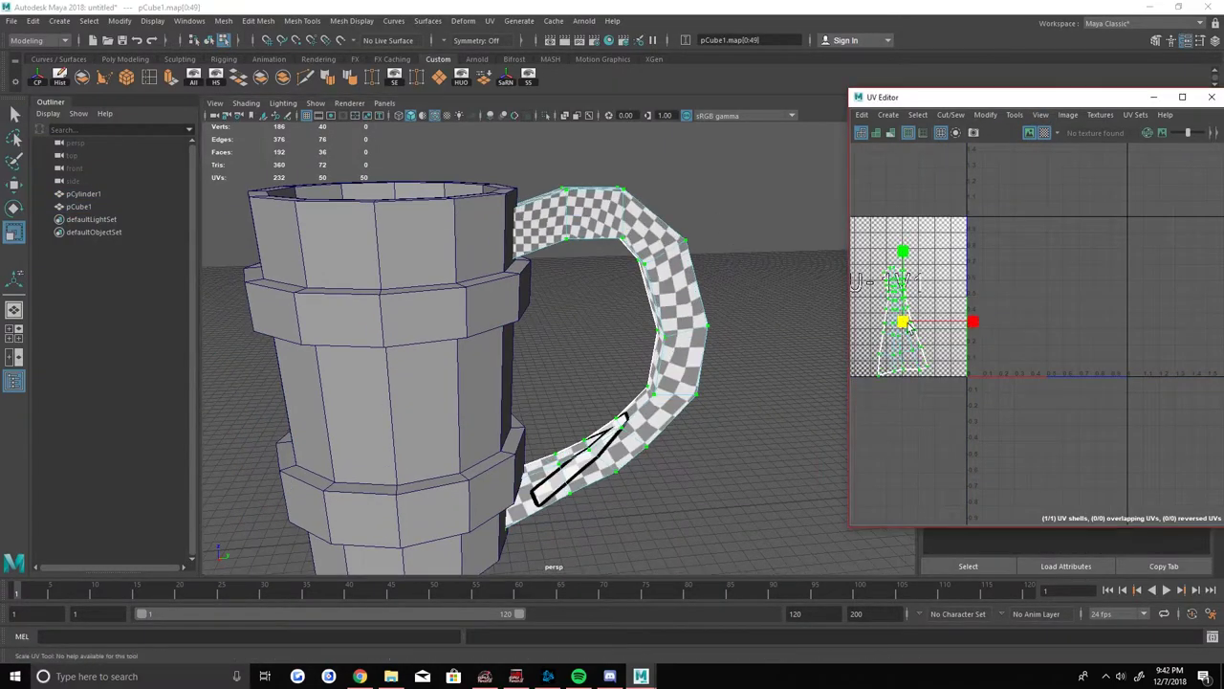
key(shift+z)
key(shift+z)
drag(914, 318, 903, 319)
alt+drag(536, 316, 601, 314)
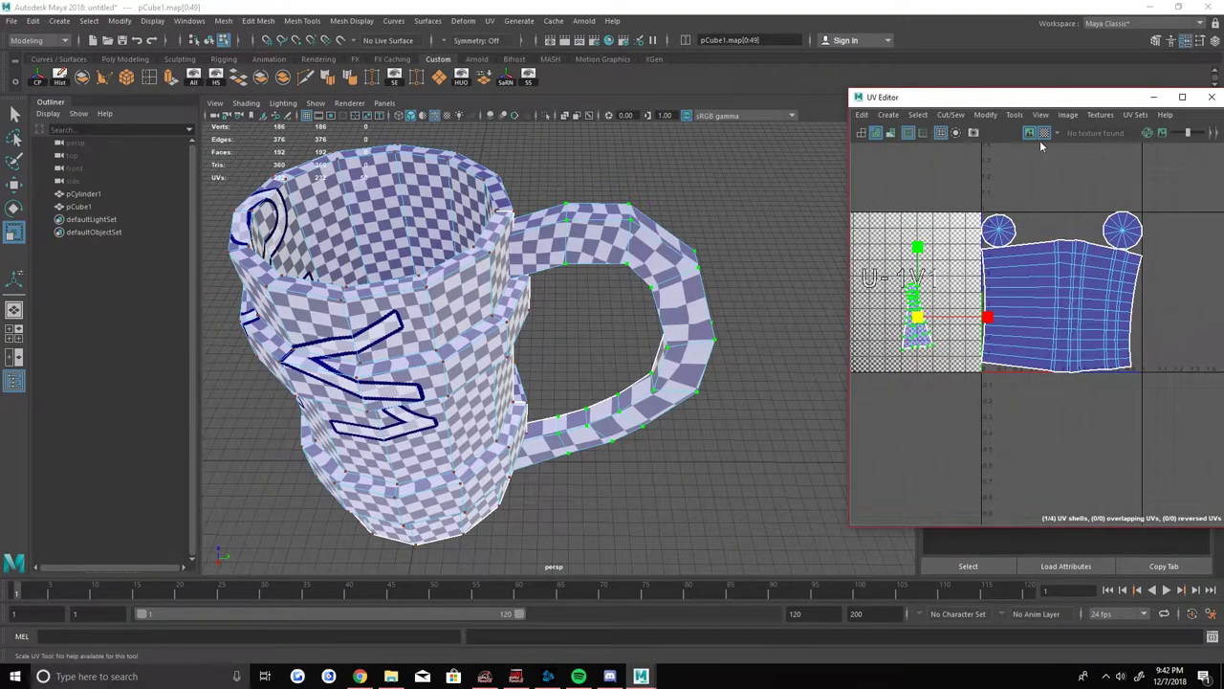
scroll(1078, 284, up, 5)
key(e)
drag(1013, 277, 978, 304)
key(w)
scroll(1030, 292, up, 4)
drag(985, 239, 952, 401)
scroll(966, 268, down, 4)
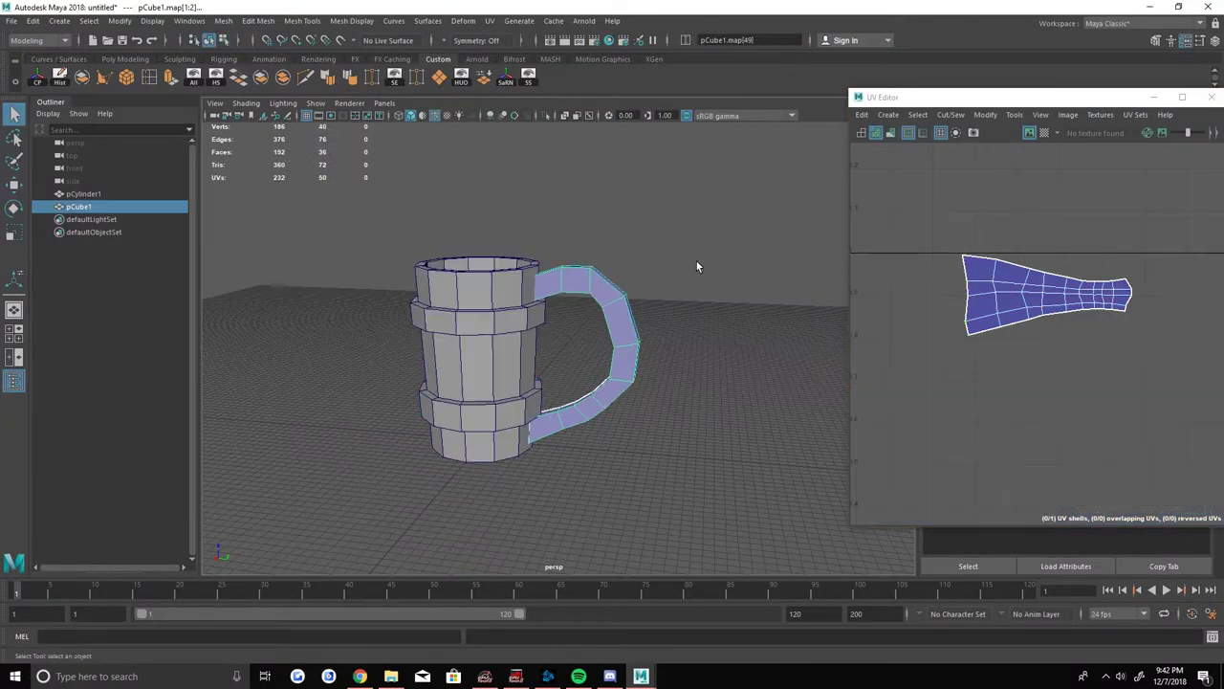
Start a Save Scene As into a new folder named 'Stylized Mug'.
key(ctrl+shift+s)
text(Stylized Mug)
key(Return)
Save the scene as Mug.mb in the Stylized Mug folder.
key(Return)
text(Mug)
key(Return)
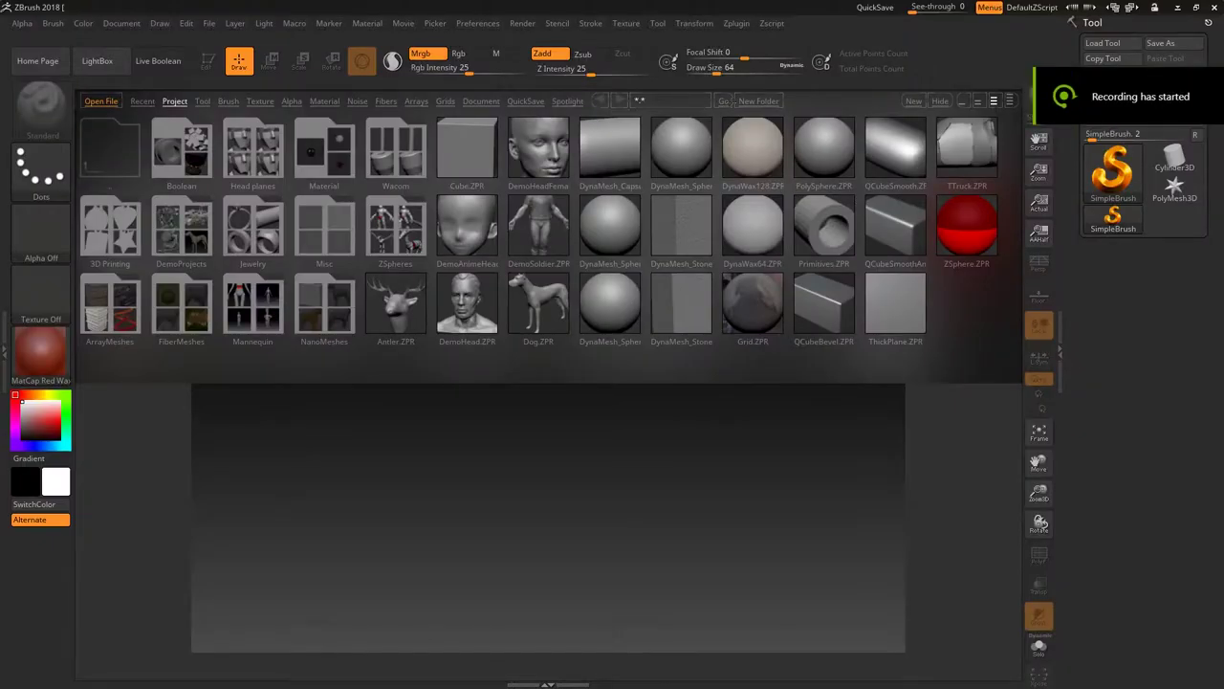
key(alt+Tab)
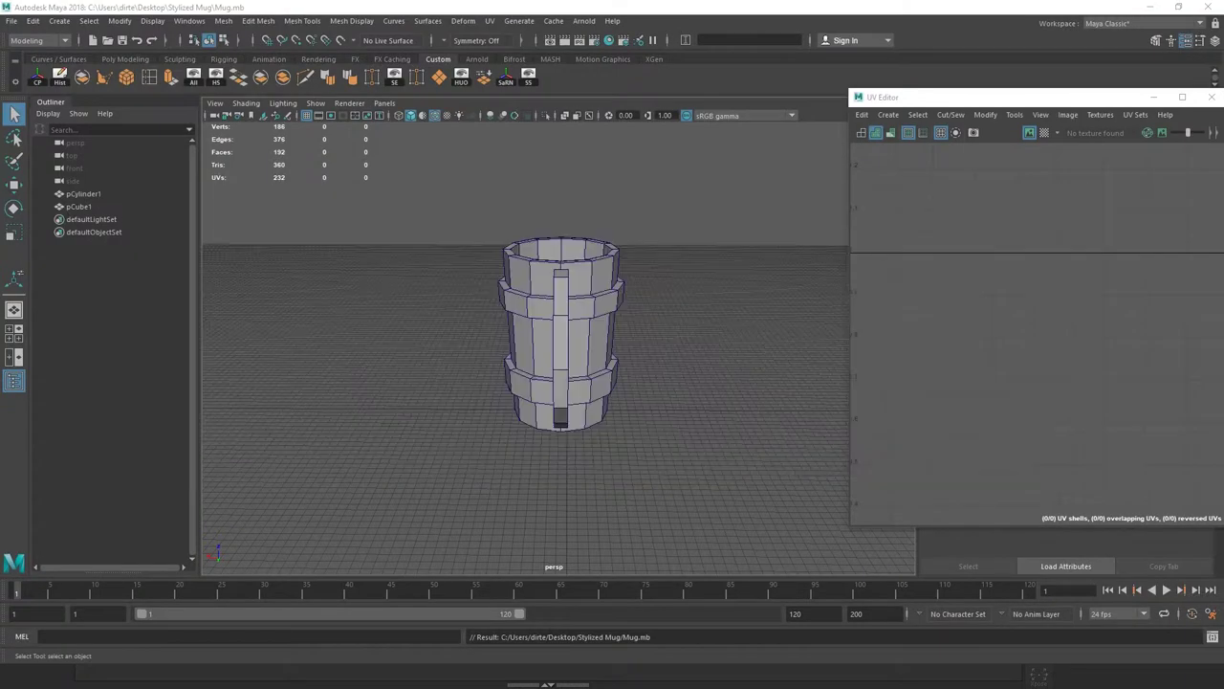
Export the selected mug as an OBJ file named Mug_low.
click(11, 20)
click(76, 219)
text(Mug_low)
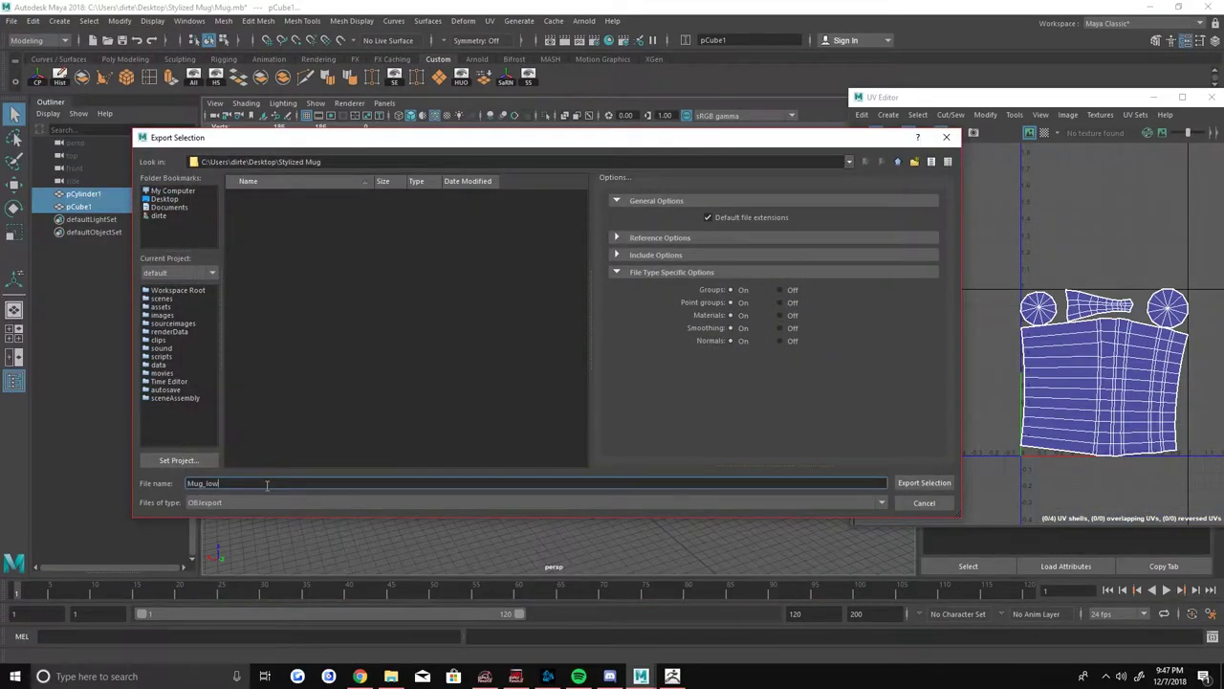
key(Return)
Rename the mug parts to Cup_low and Handle_low in the Outliner.
double_click(80, 193)
text(Cup_low)
key(Return)
double_click(80, 206)
text(Ha)
key(Return)
Select both mug parts, reopen Export Selection, and switch over to ZBrush.
shift+click(80, 193)
click(11, 21)
click(76, 219)
key(alt+Tab)
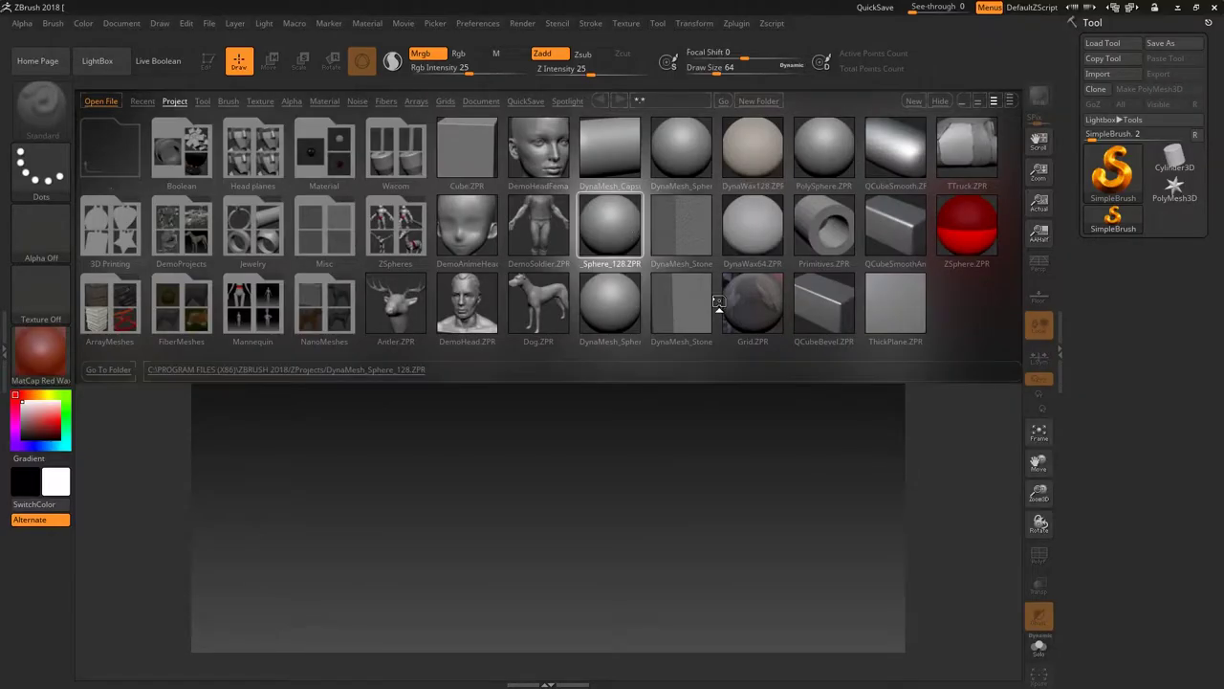
Import the Mug_low.obj model from the export folder into ZBrush.
click(1097, 73)
click(54, 84)
double_click(427, 104)
double_click(150, 105)
Inspect the imported mug from several angles with PolyF showing its polygroups.
mouse_move(744, 378)
mouse_down()
mouse_move(778, 372)
mouse_move(1071, 472)
mouse_up()
mouse_move(900, 476)
mouse_down()
mouse_move(841, 418)
mouse_move(869, 514)
mouse_move(669, 431)
mouse_up()
key(w)
drag(557, 352, 669, 402)
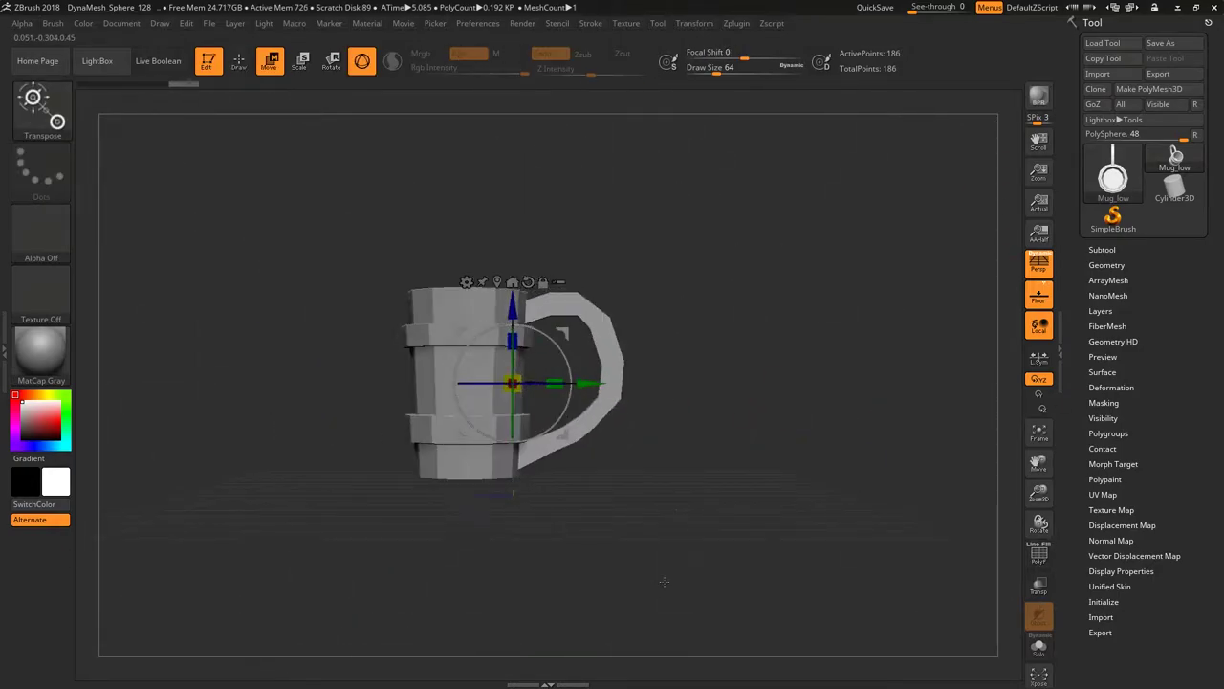
key(q)
drag(777, 439, 1009, 597)
click(1039, 297)
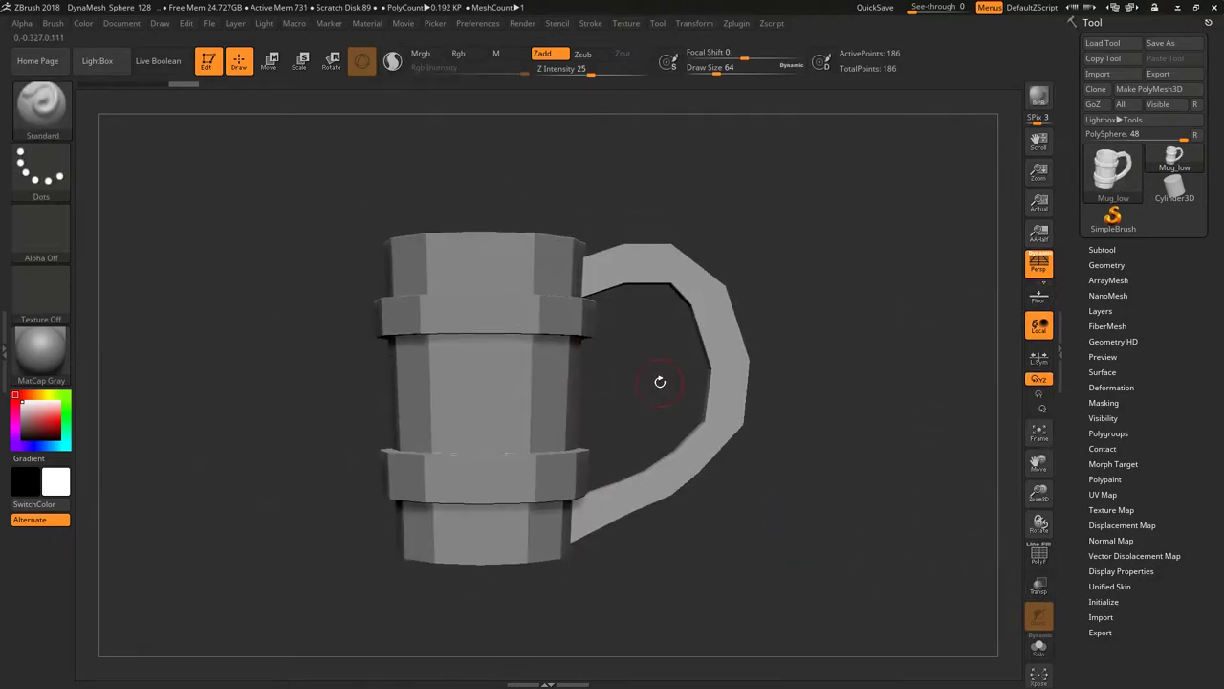
key(shift+f)
mouse_move(593, 202)
mouse_down()
mouse_move(750, 291)
mouse_move(793, 287)
mouse_up()
Use Groups Split to separate the mesh into cup and handle subtools.
click(1102, 250)
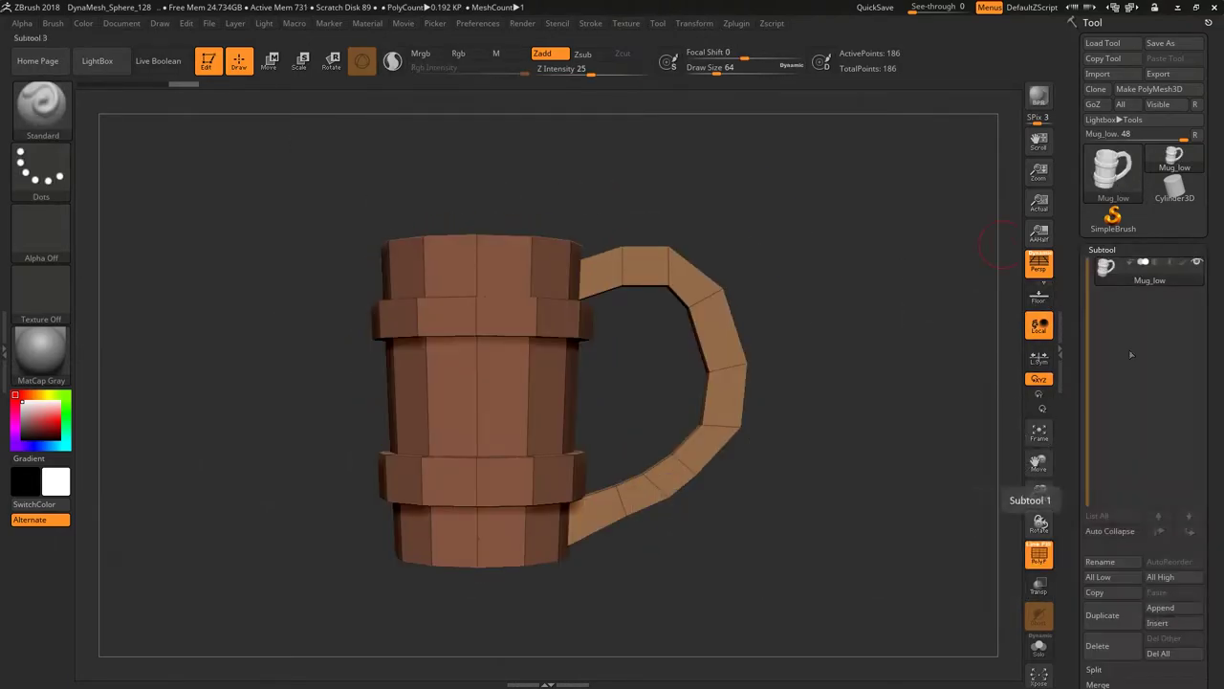
click(1167, 588)
click(994, 618)
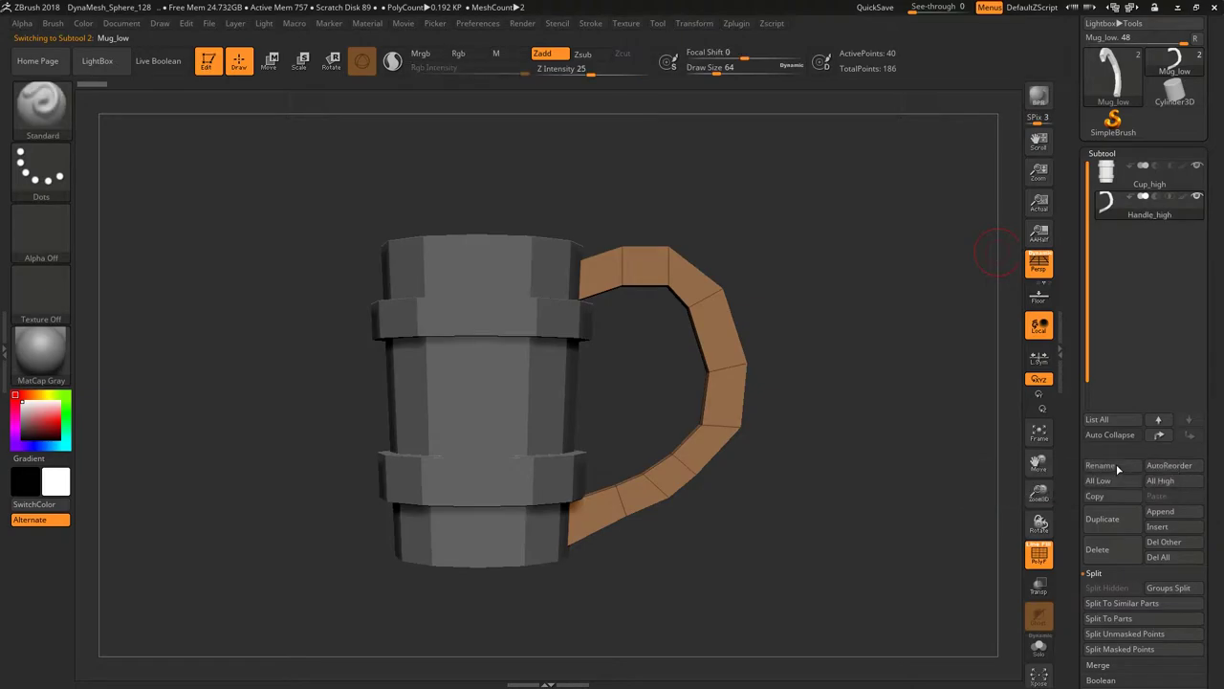
Make the cup subtool active and orbit around the mug to inspect its ring.
key(Up)
mouse_move(634, 214)
mouse_down()
mouse_move(669, 239)
mouse_move(773, 227)
mouse_up()
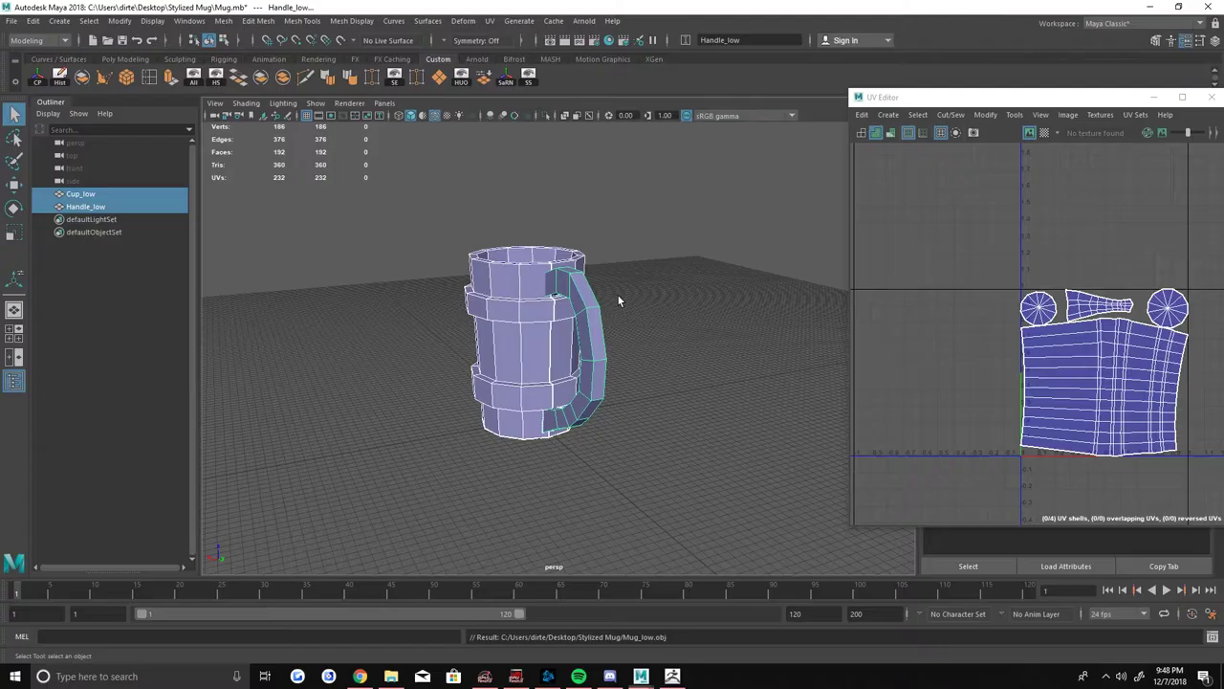
alt+drag(482, 302, 463, 316)
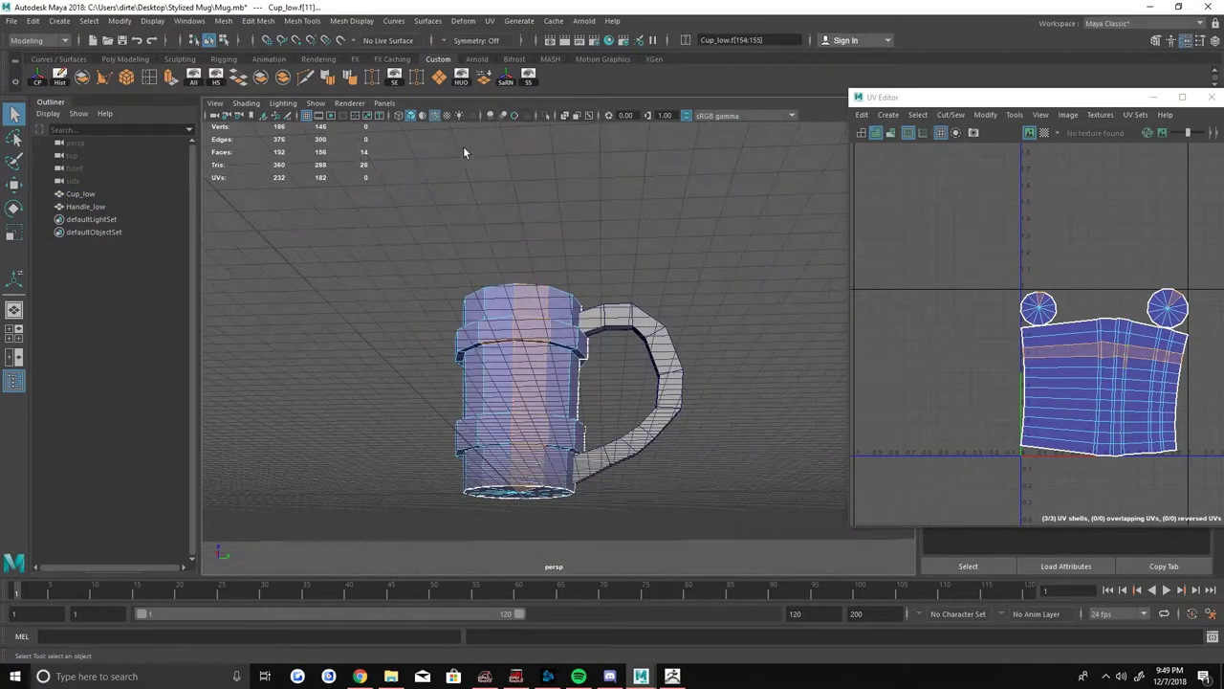
scroll(507, 332, up, 5)
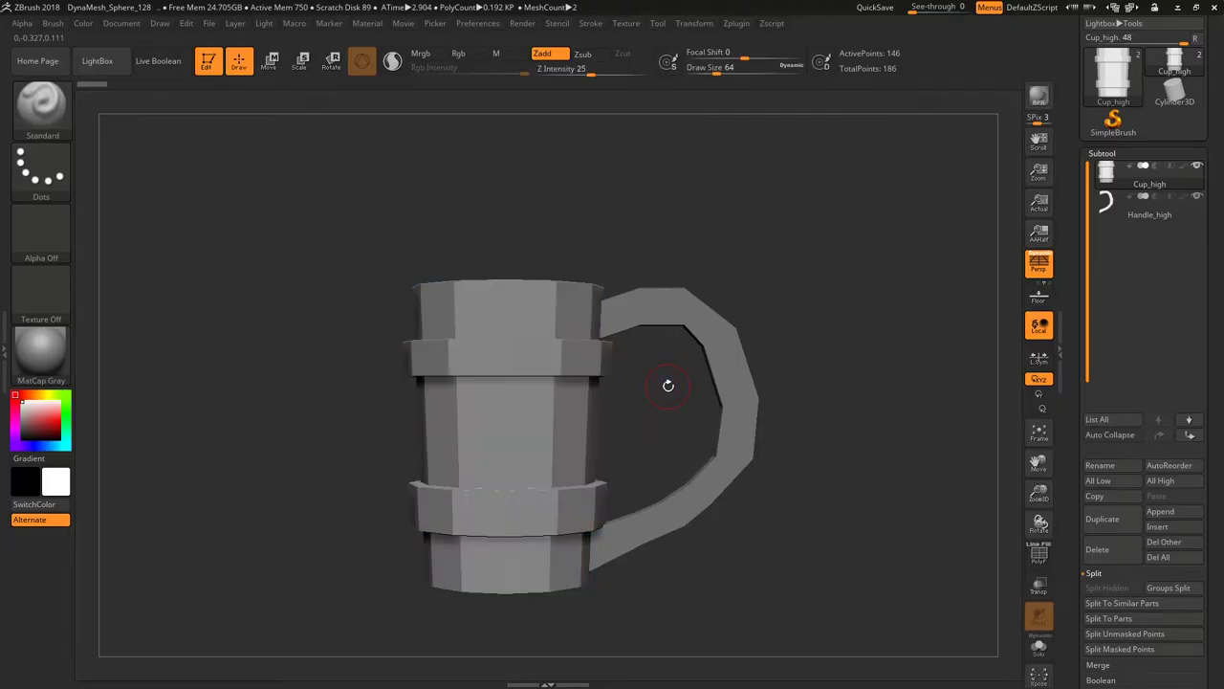
Smoothly subdivide the cup to SDiv 7 and isolate it with Solo.
click(1109, 153)
click(1106, 169)
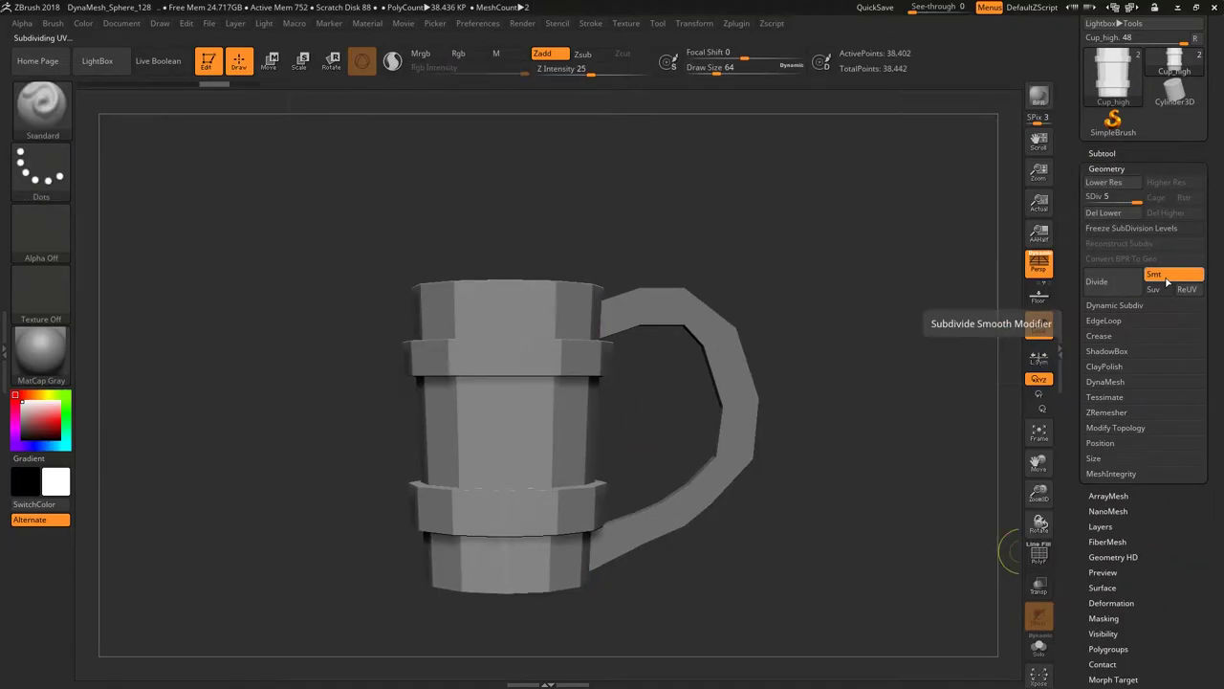
click(1154, 275)
key(ctrl+shift+s)
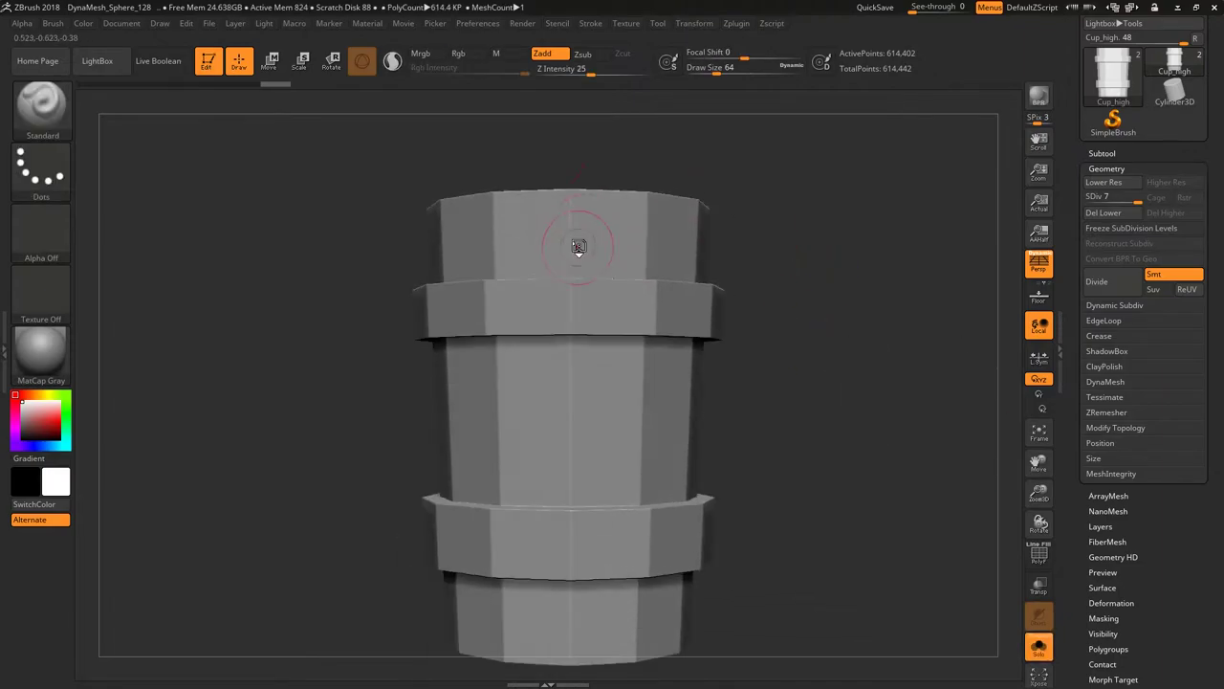
Set TrimDynamic to draw size 41, then Orb_Cracks to Z intensity 17 and size 13.
key(b)
key(t)
key(d)
key(space)
mouse_move(485, 270)
mouse_down()
mouse_move(669, 268)
mouse_move(733, 249)
mouse_up()
key(b)
click(621, 215)
drag(643, 186, 781, 263)
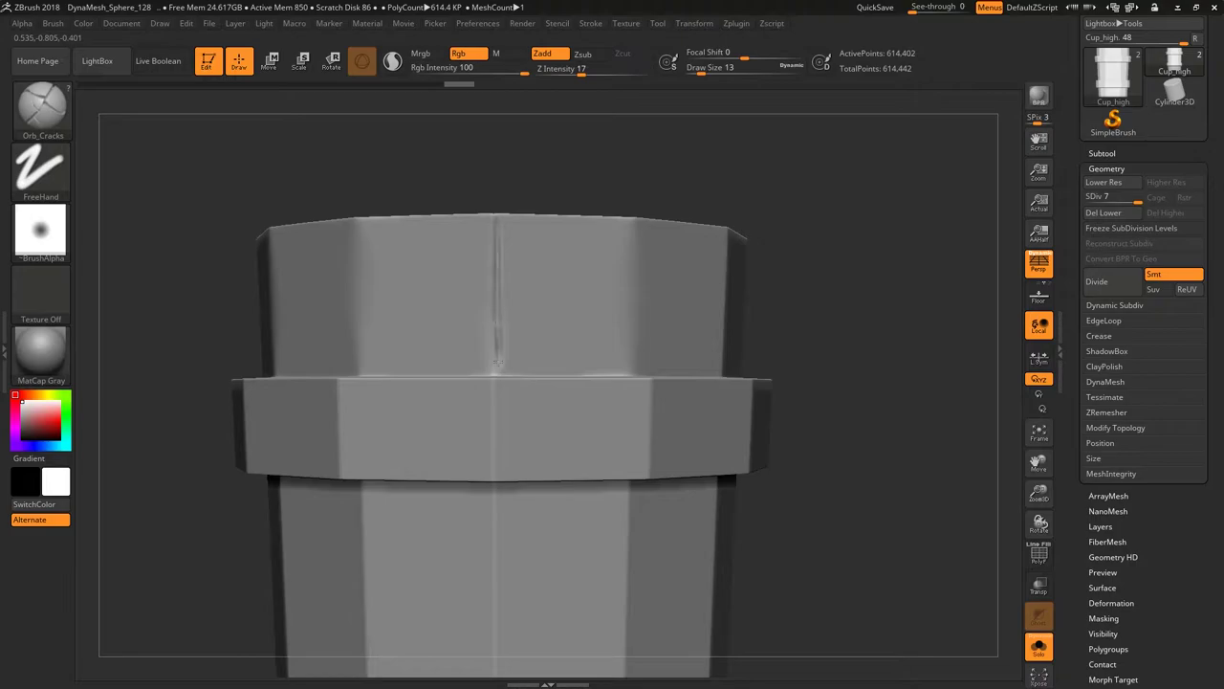
drag(497, 364, 539, 328)
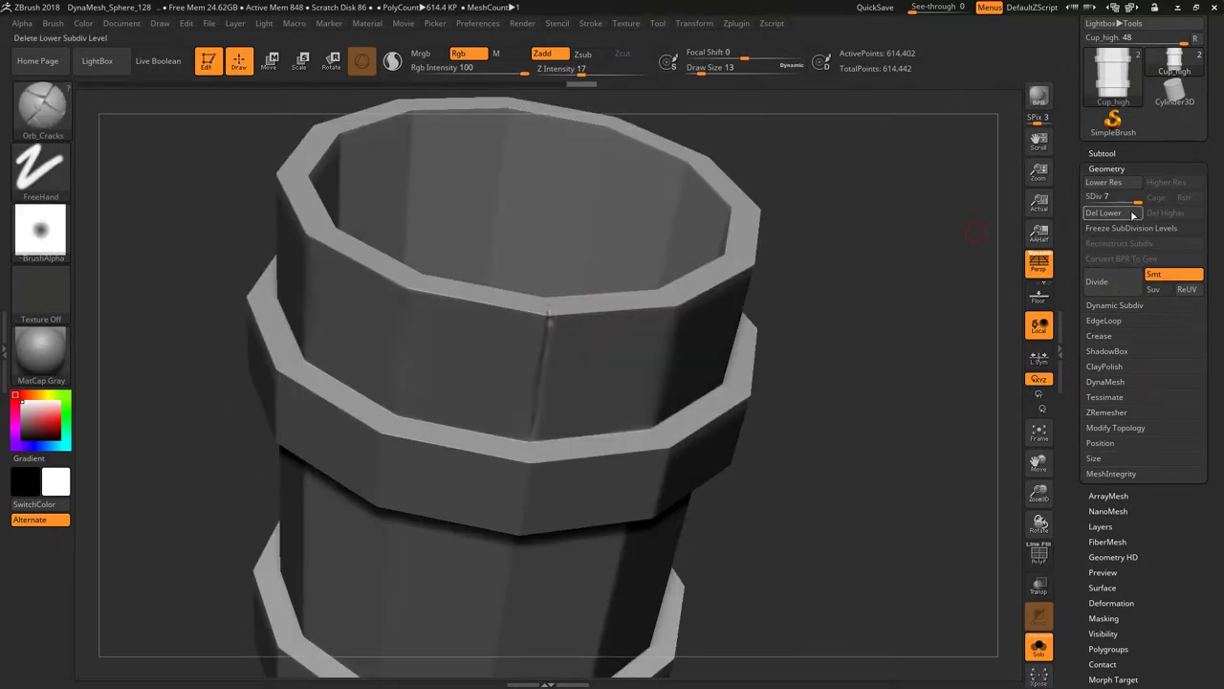
click(1106, 381)
Remesh the cup with DynaMesh at resolution 480.
click(1105, 403)
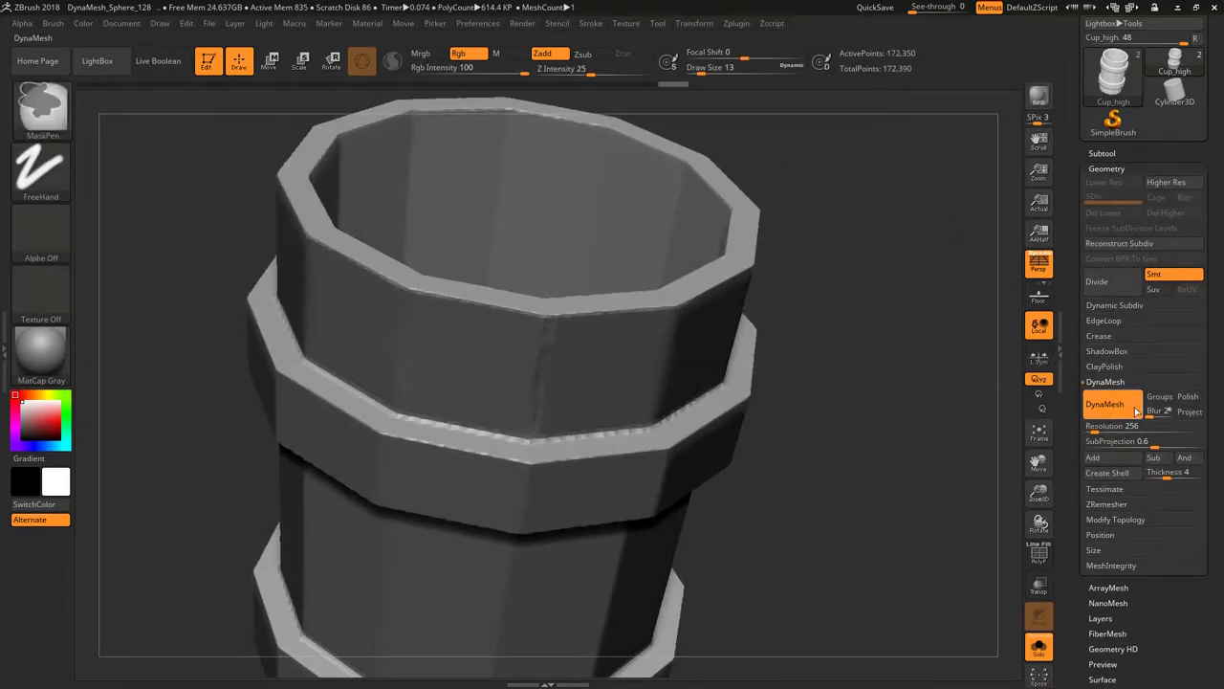
drag(1119, 426, 1133, 426)
click(1105, 403)
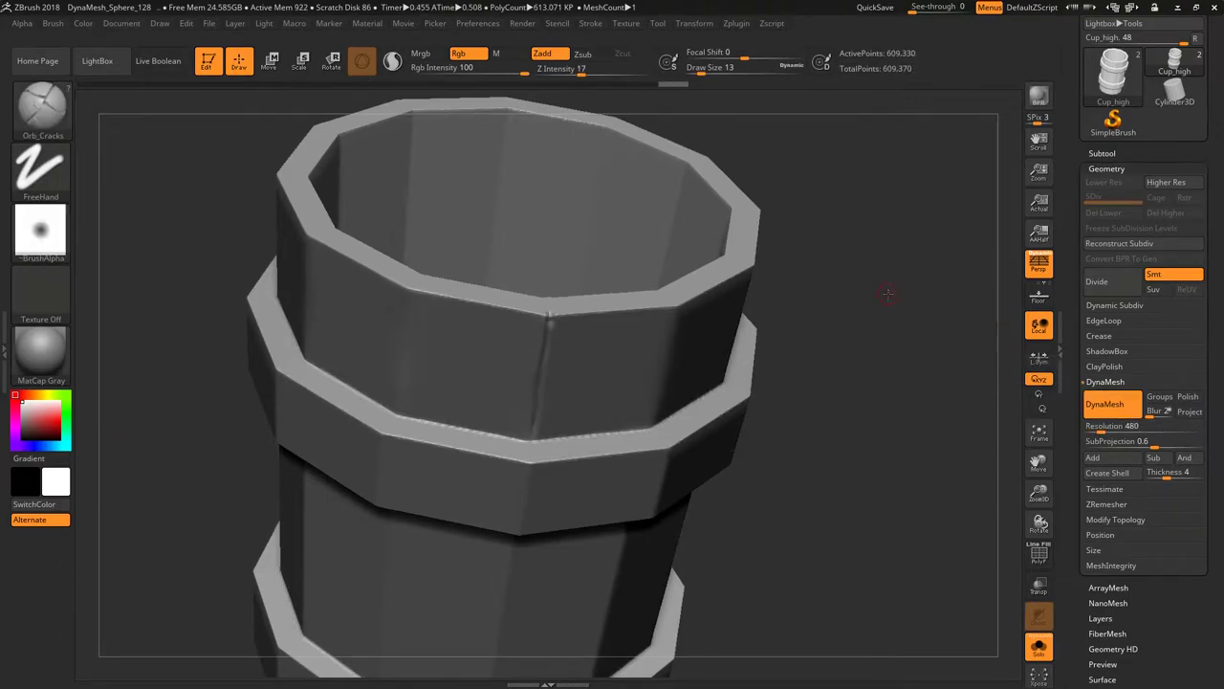
drag(888, 292, 454, 261)
Select the TrimDynamic brush, dismissing the dynamic subdivision note.
key(space)
key(b)
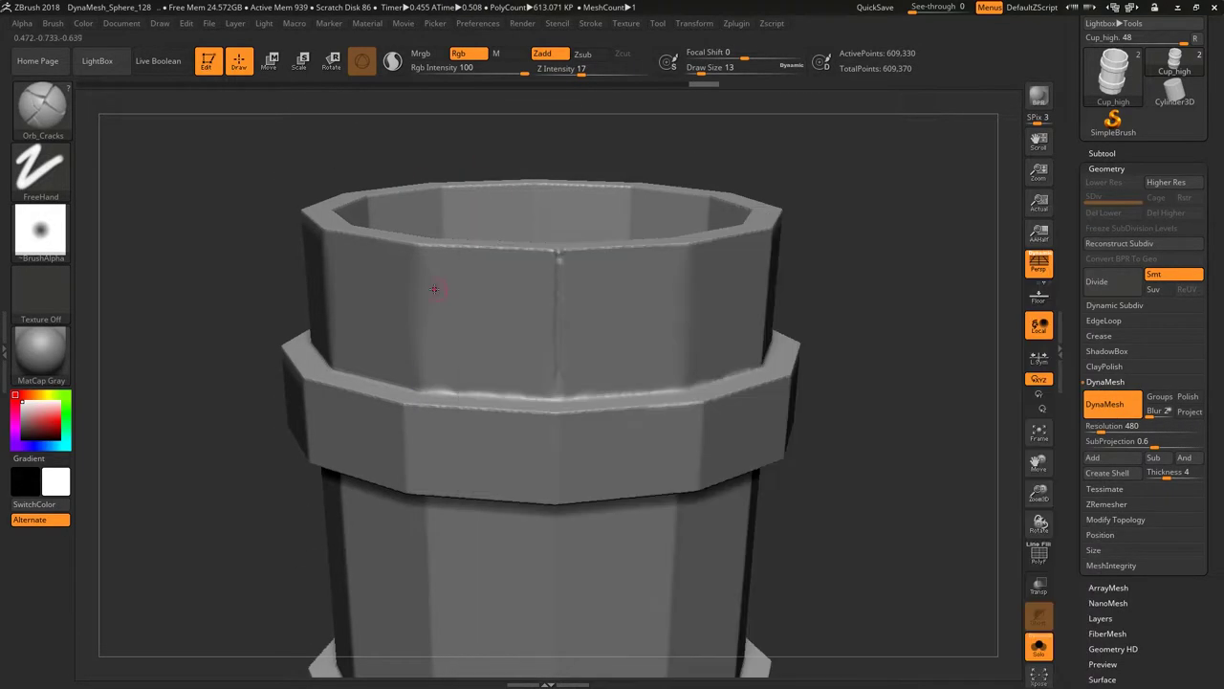
key(w)
key(d)
click(566, 226)
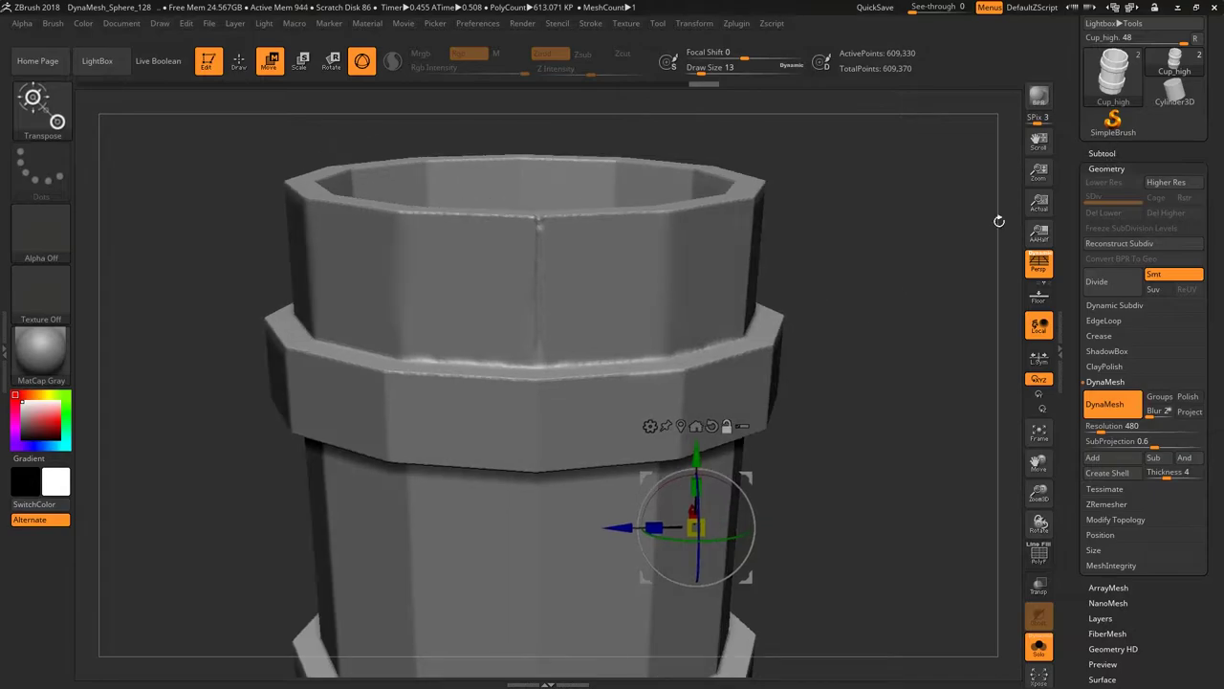
key(b)
key(t)
key(d)
Trim the raised band edges with TrimDynamic, working around both rings.
mouse_move(176, 364)
mouse_down()
mouse_move(523, 335)
mouse_move(437, 341)
mouse_move(495, 235)
mouse_move(541, 386)
mouse_move(631, 404)
mouse_up()
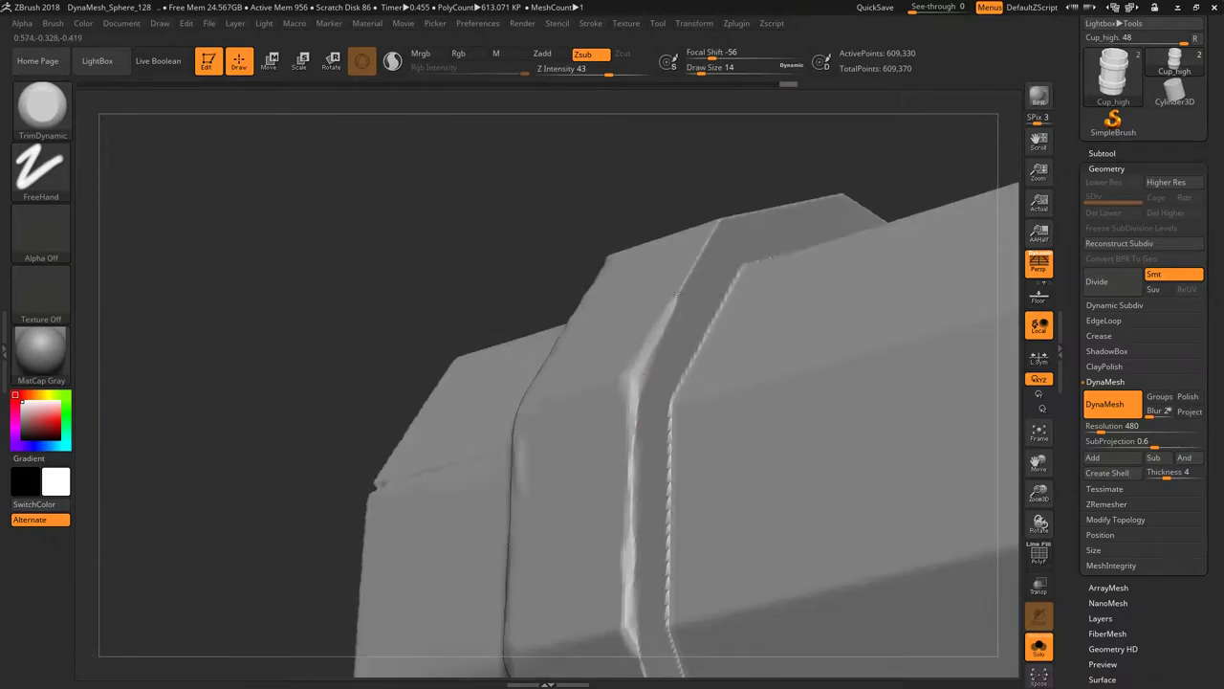
drag(675, 293, 476, 156)
drag(602, 409, 394, 262)
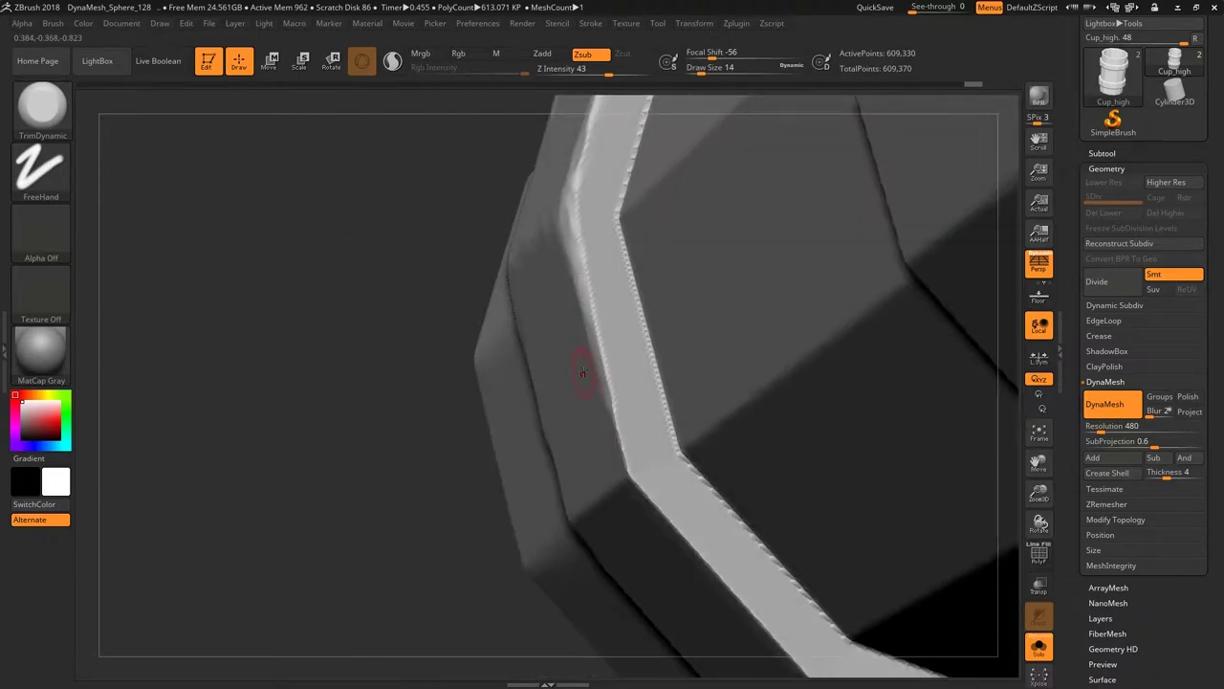
drag(578, 296, 487, 324)
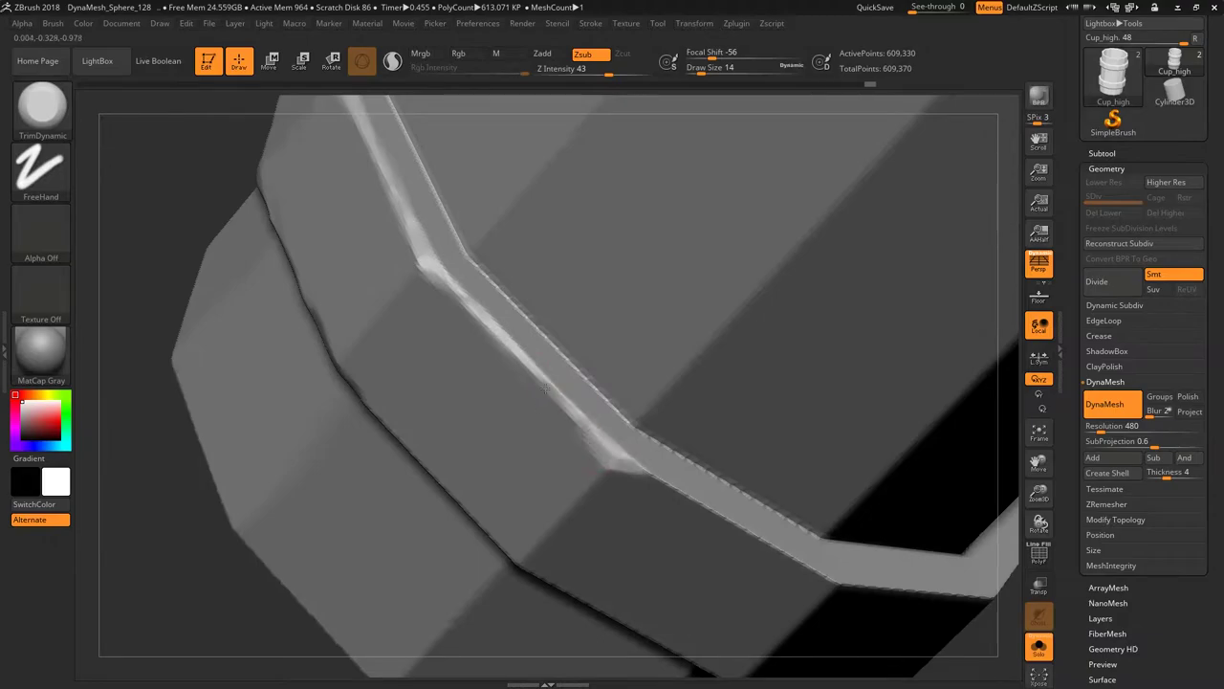
drag(538, 402, 363, 388)
mouse_move(581, 297)
mouse_down()
mouse_move(588, 316)
mouse_move(660, 289)
mouse_move(685, 293)
mouse_up()
drag(800, 306, 465, 453)
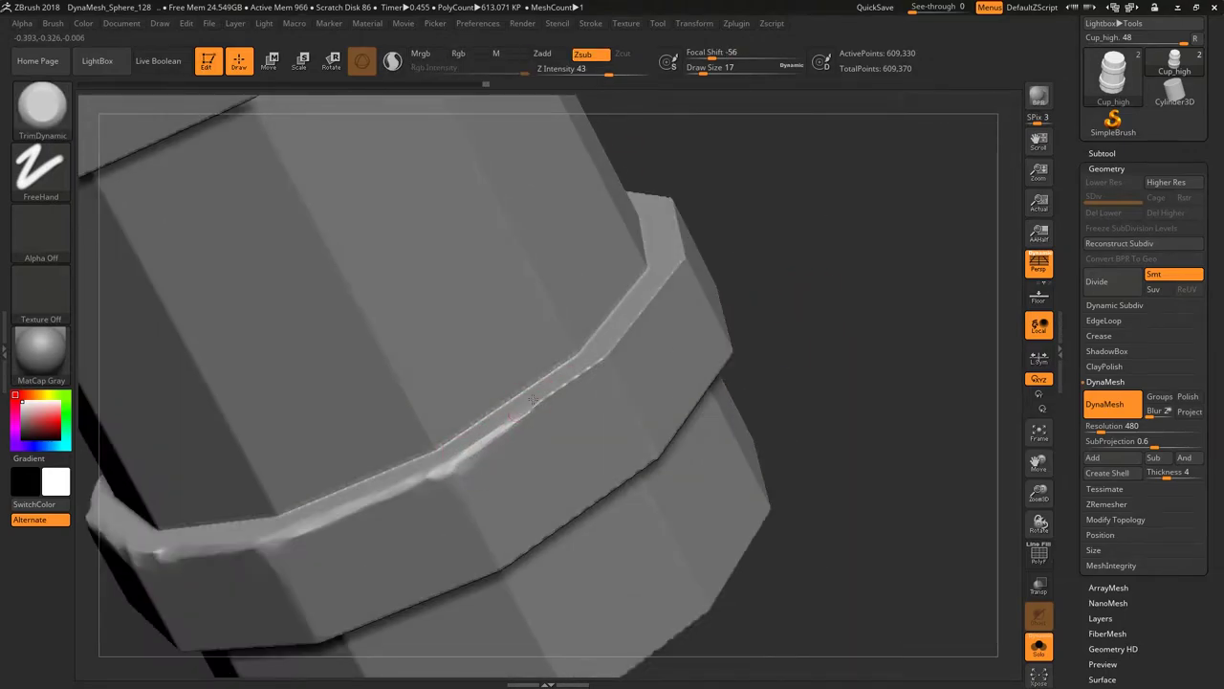
drag(612, 330, 529, 250)
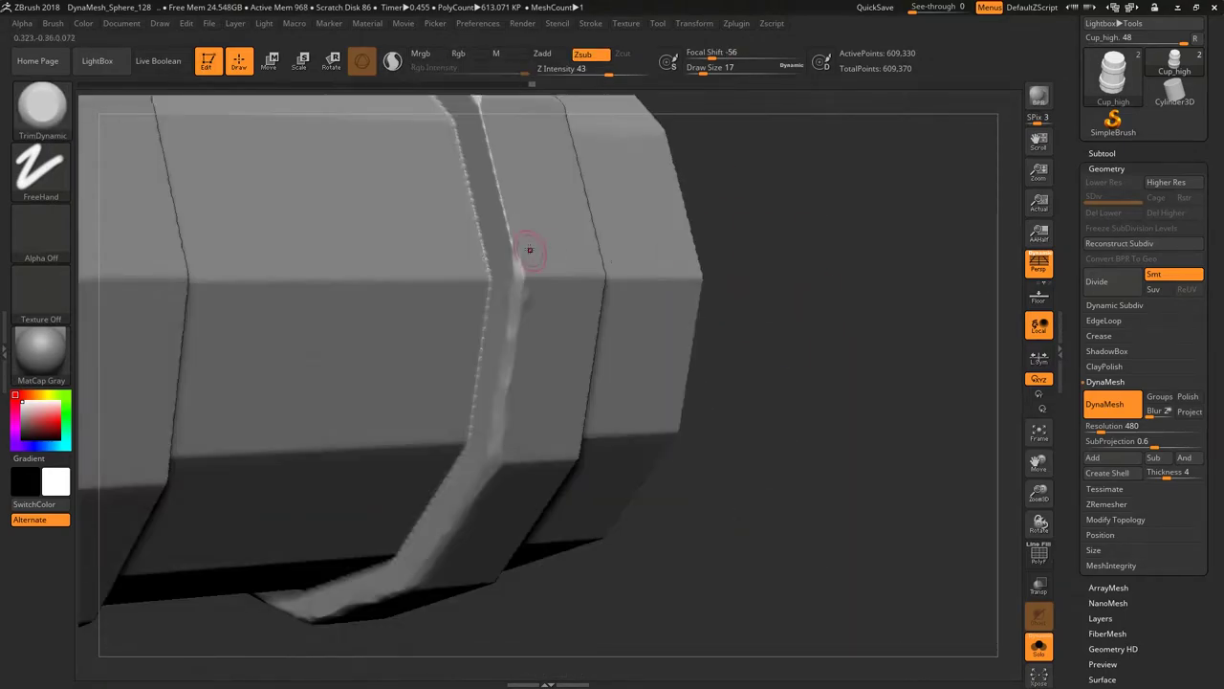
mouse_move(571, 292)
mouse_down()
mouse_move(479, 388)
mouse_move(525, 330)
mouse_up()
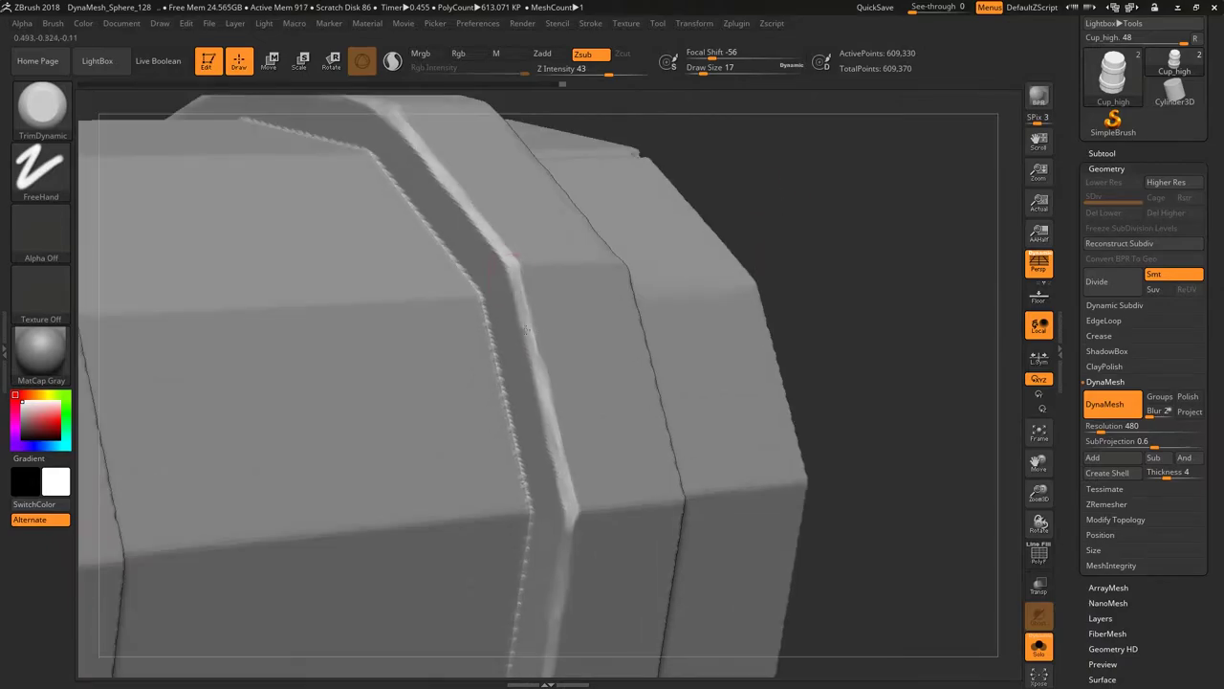
shift+drag(639, 498, 634, 414)
drag(885, 273, 841, 306)
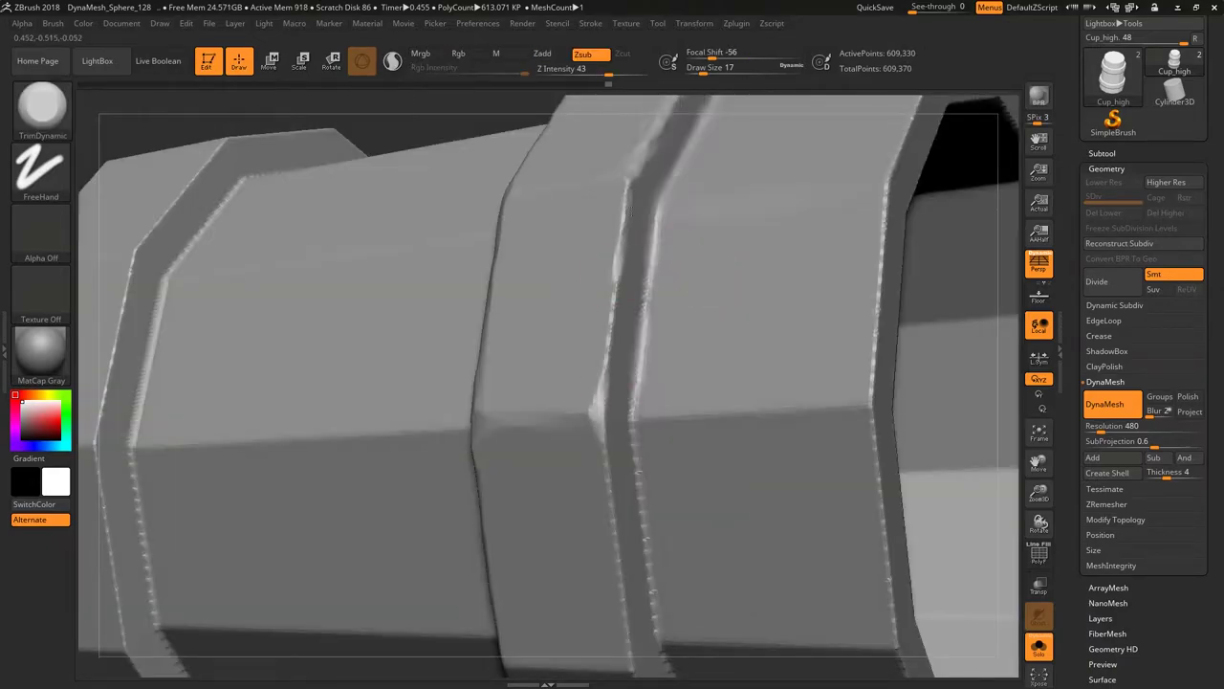
drag(601, 426, 412, 277)
key(f)
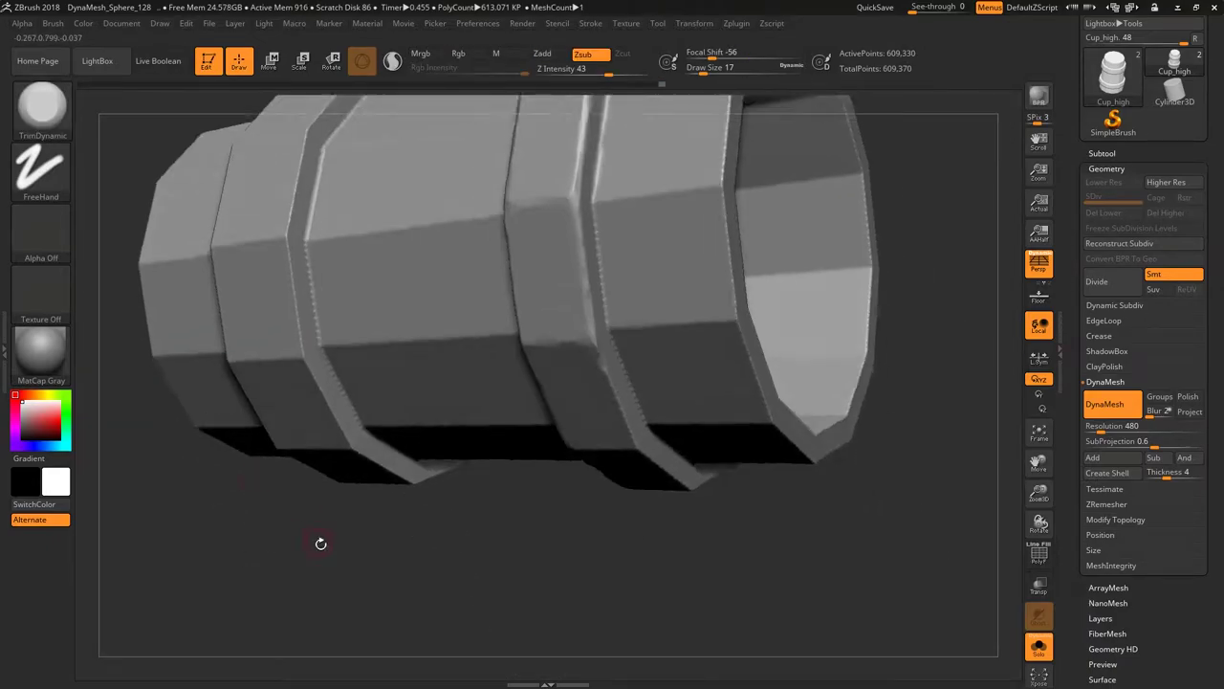
drag(319, 544, 543, 363)
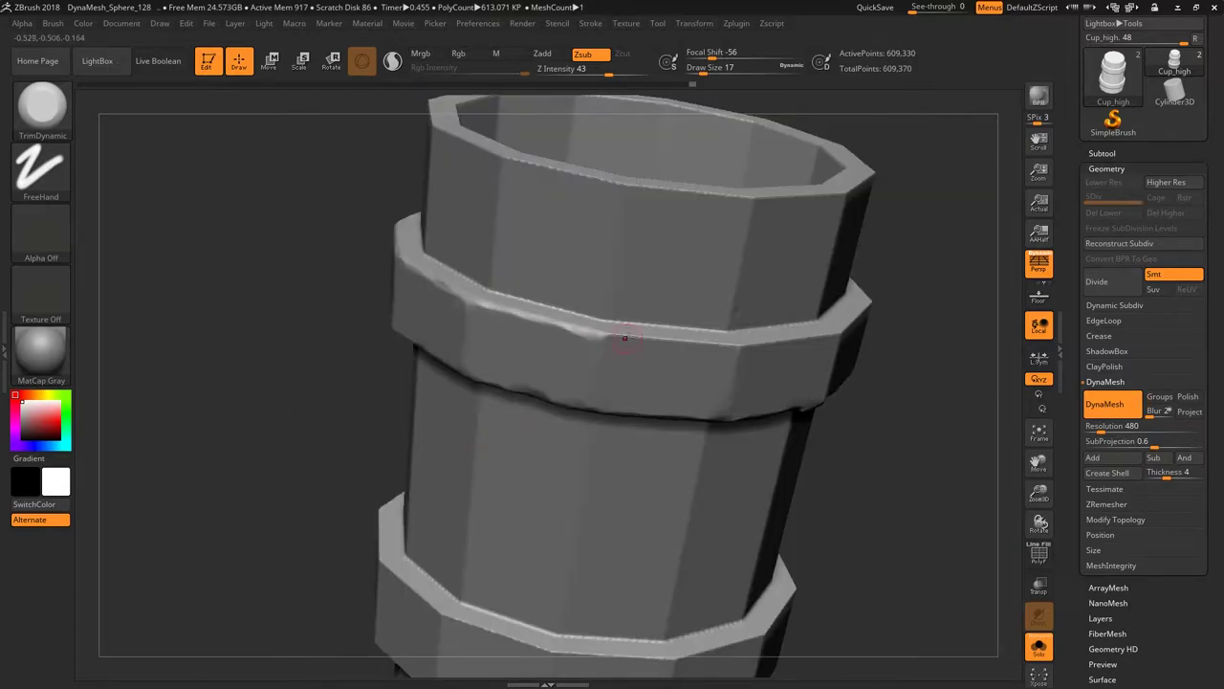
mouse_move(739, 365)
mouse_down()
mouse_move(817, 348)
mouse_move(738, 334)
mouse_up()
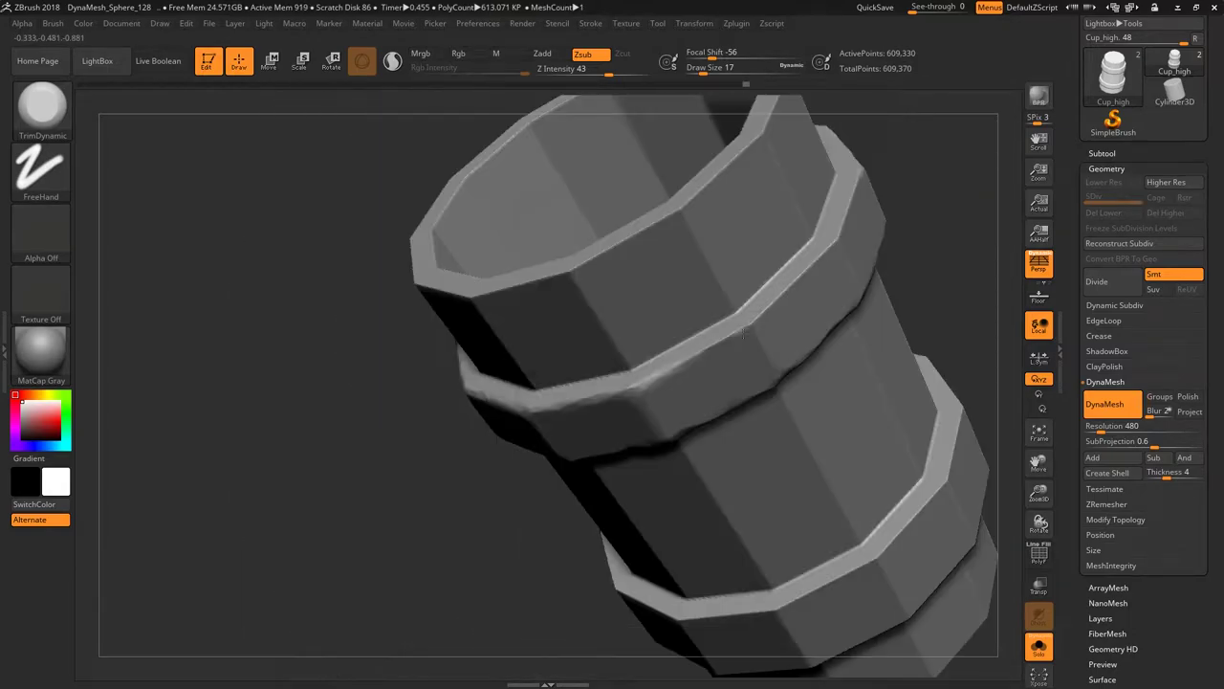
mouse_move(792, 283)
mouse_down()
mouse_move(926, 240)
mouse_move(768, 267)
mouse_move(570, 209)
mouse_move(661, 292)
mouse_move(611, 242)
mouse_move(527, 205)
mouse_move(705, 219)
mouse_move(487, 319)
mouse_move(462, 373)
mouse_up()
Switch to Orb_Extrem_Polish and lower Z intensity from 33 to 1 to soften band edges.
key(b)
key(i)
key(w)
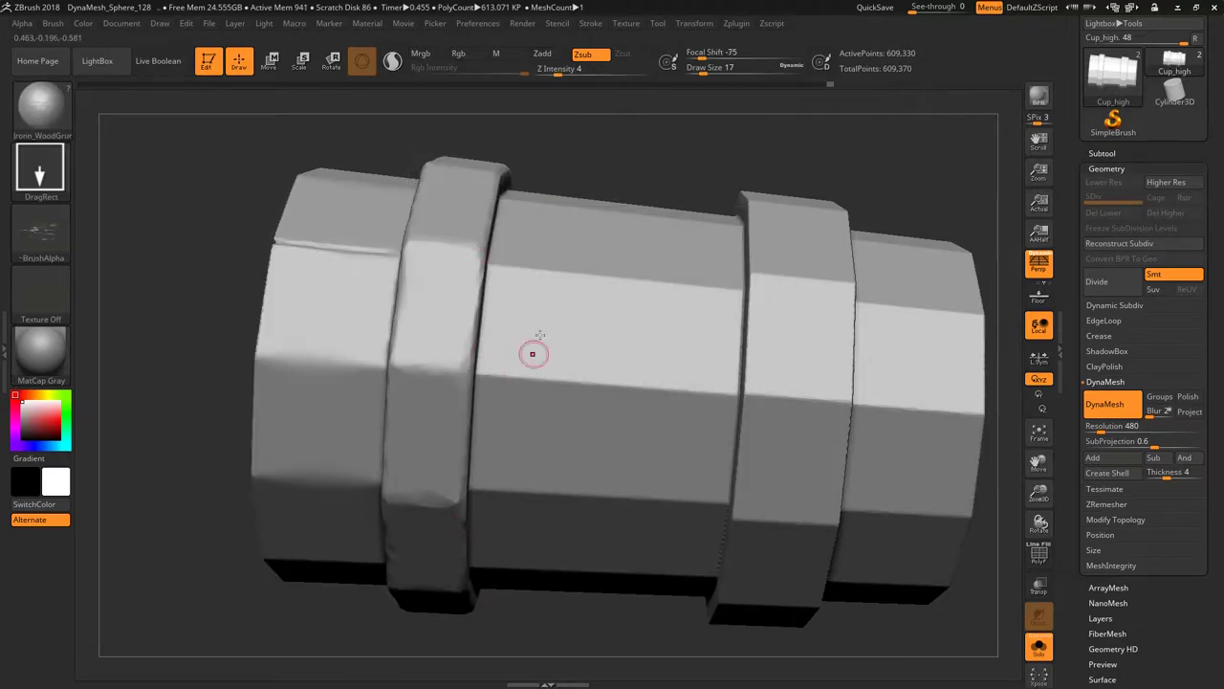
key(b)
click(549, 469)
drag(429, 290, 413, 392)
mouse_move(269, 524)
mouse_down()
mouse_move(692, 304)
mouse_move(492, 355)
mouse_move(713, 278)
mouse_move(650, 366)
mouse_move(334, 278)
mouse_move(790, 319)
mouse_move(523, 236)
mouse_move(564, 172)
mouse_up()
drag(645, 74, 541, 70)
drag(673, 280, 371, 314)
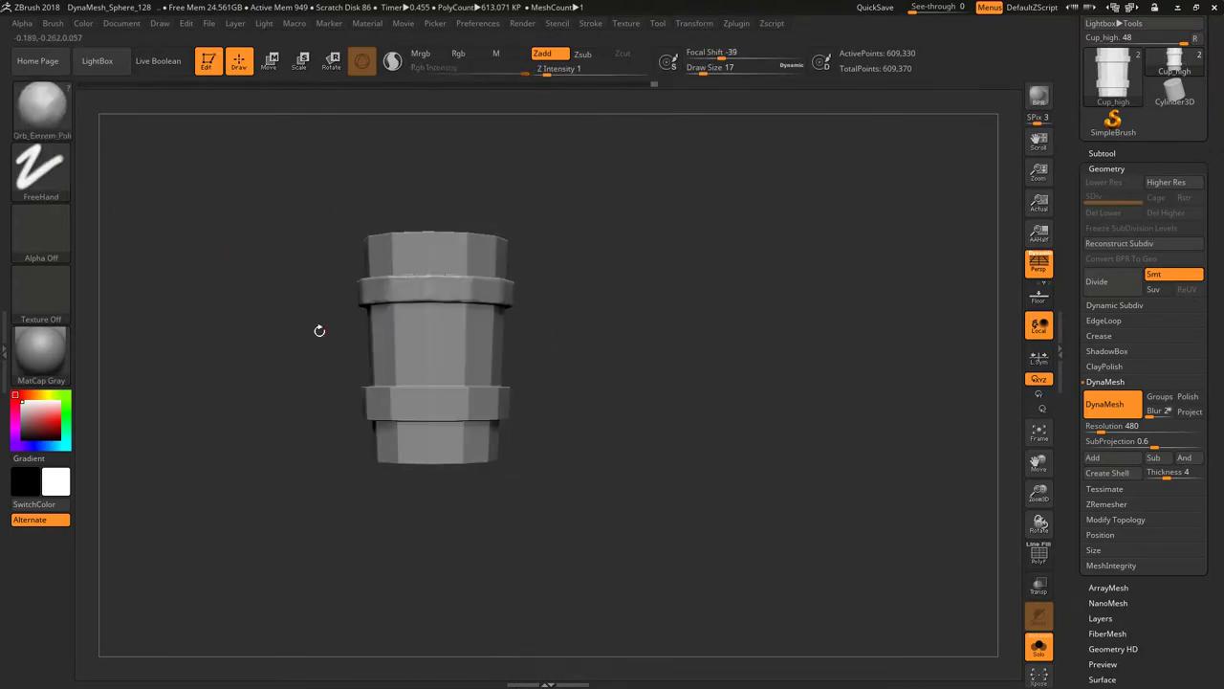
Dent the bands with the OrbFlatten_Edge brush, focusing on the lower band.
key(b)
key(o)
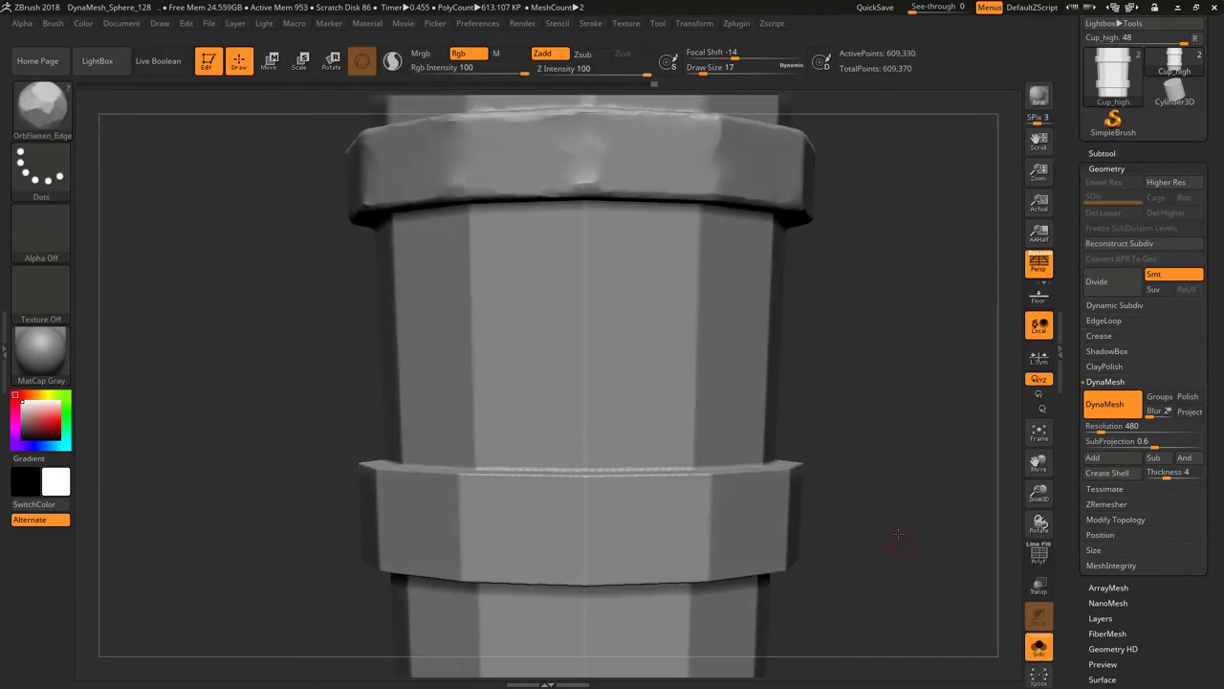
key(space)
right_drag(675, 462, 711, 488)
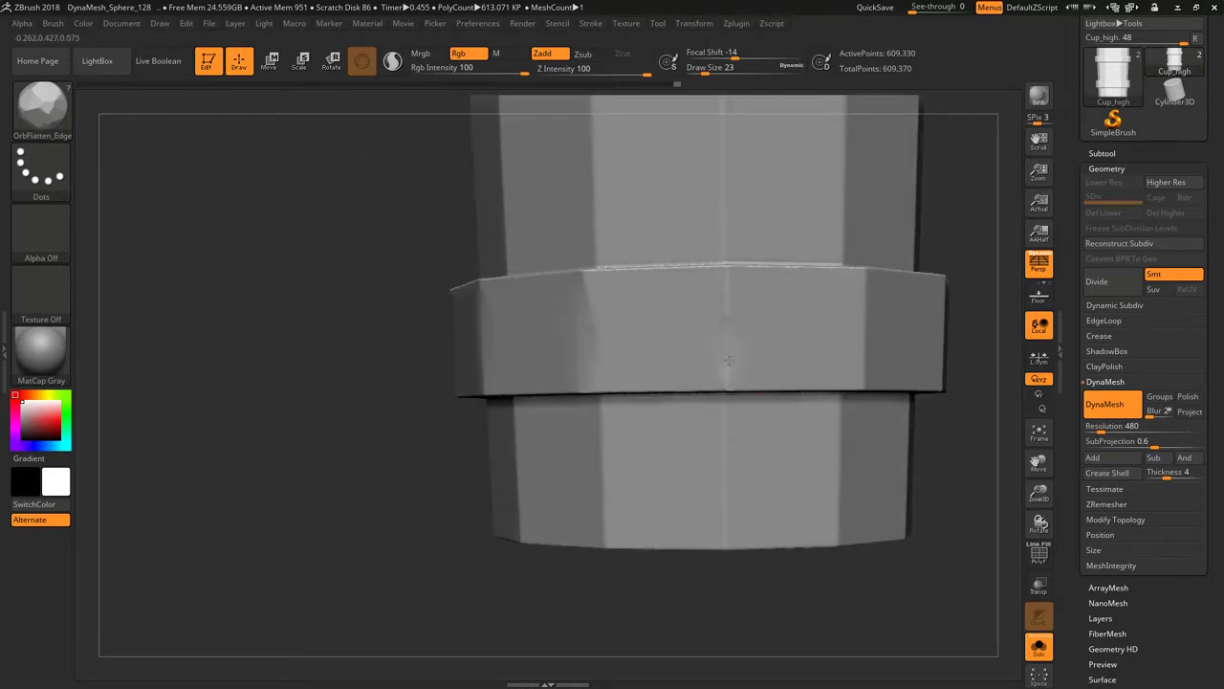
mouse_move(729, 360)
right_down()
mouse_move(831, 377)
mouse_move(443, 350)
mouse_move(775, 391)
mouse_move(746, 359)
mouse_move(676, 349)
mouse_move(210, 202)
mouse_move(750, 377)
mouse_move(396, 224)
mouse_move(480, 345)
right_up()
Trim the band edges with TrimDynamic, with perspective turned off.
key(b)
key(t)
key(d)
mouse_move(522, 218)
right_down()
mouse_move(268, 346)
mouse_move(360, 348)
mouse_move(484, 421)
right_up()
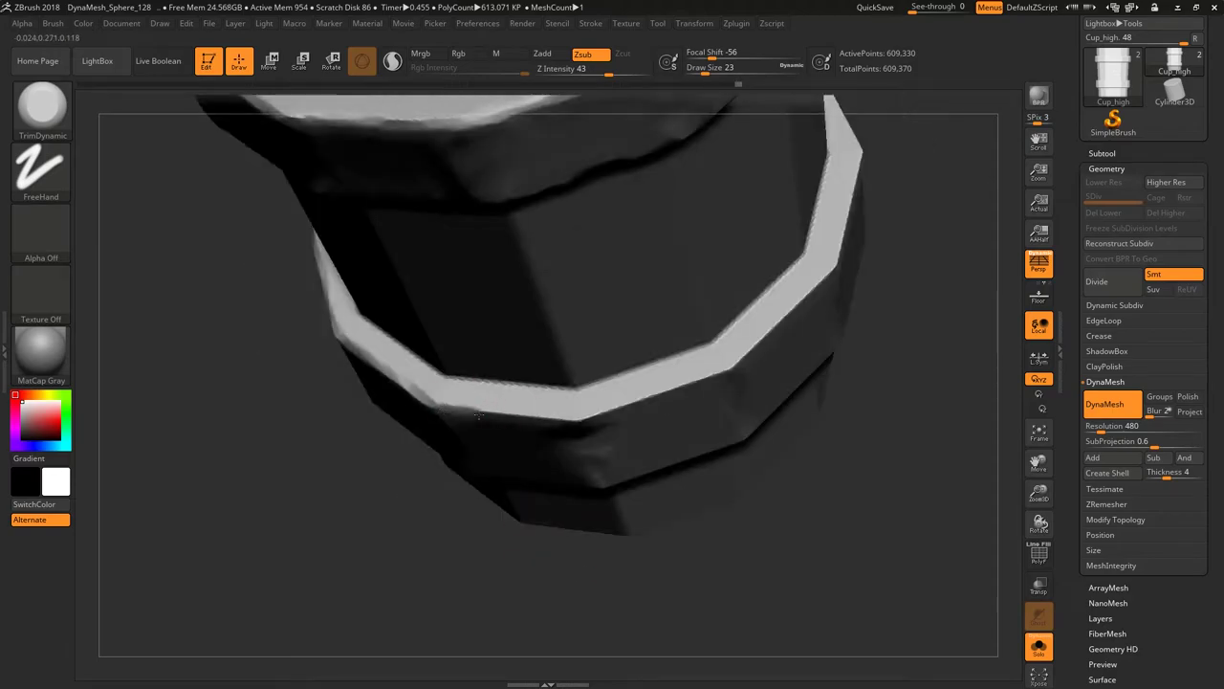
mouse_move(647, 406)
right_down()
mouse_move(606, 306)
mouse_move(673, 265)
mouse_move(605, 186)
mouse_move(555, 284)
mouse_move(786, 361)
mouse_move(612, 361)
mouse_move(574, 383)
mouse_move(585, 411)
mouse_move(544, 401)
right_up()
key(p)
mouse_move(686, 344)
right_down()
mouse_move(746, 271)
mouse_move(715, 210)
mouse_move(555, 275)
mouse_move(603, 437)
mouse_move(732, 210)
mouse_move(796, 447)
mouse_move(804, 251)
mouse_move(346, 435)
right_up()
Mask the whole lower band.
ctrl+drag(683, 480, 390, 523)
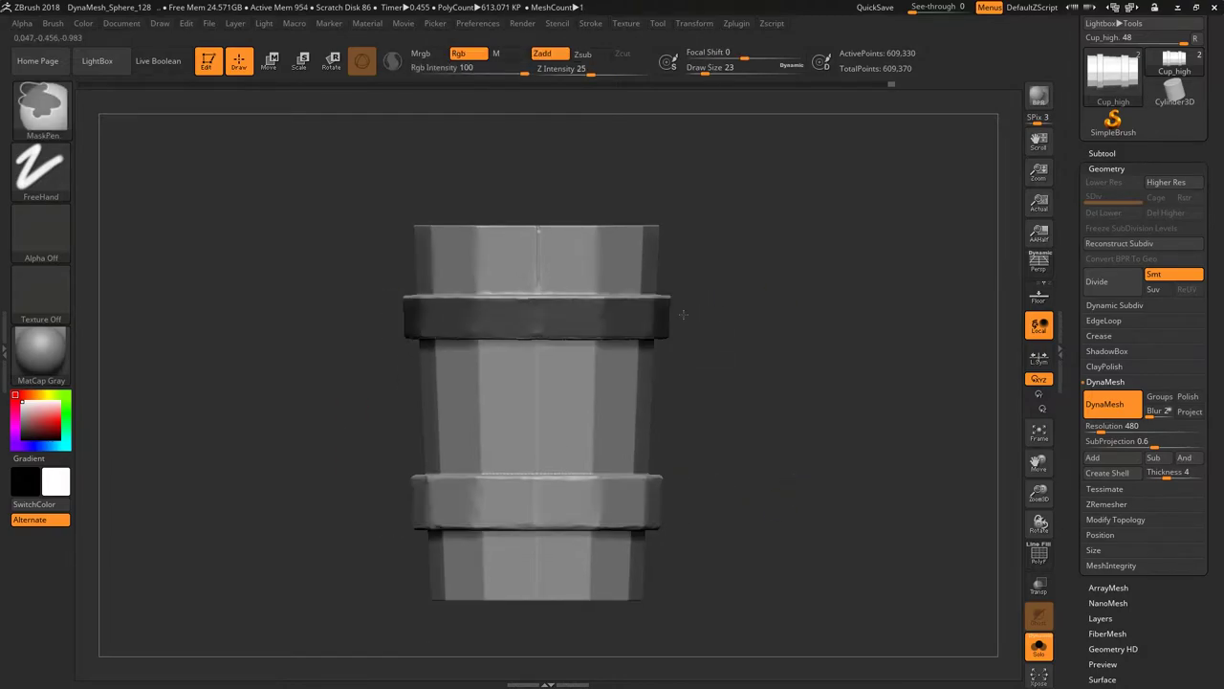
ctrl+drag(346, 476, 730, 527)
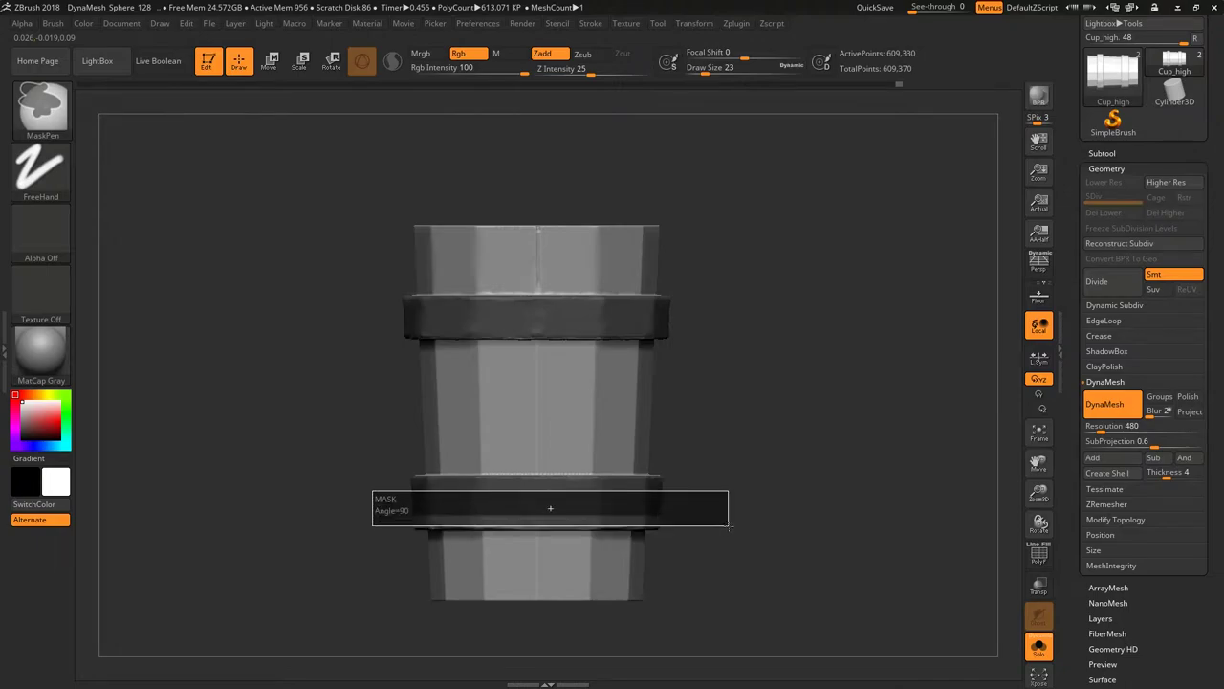
shift+right_drag(736, 526, 372, 494)
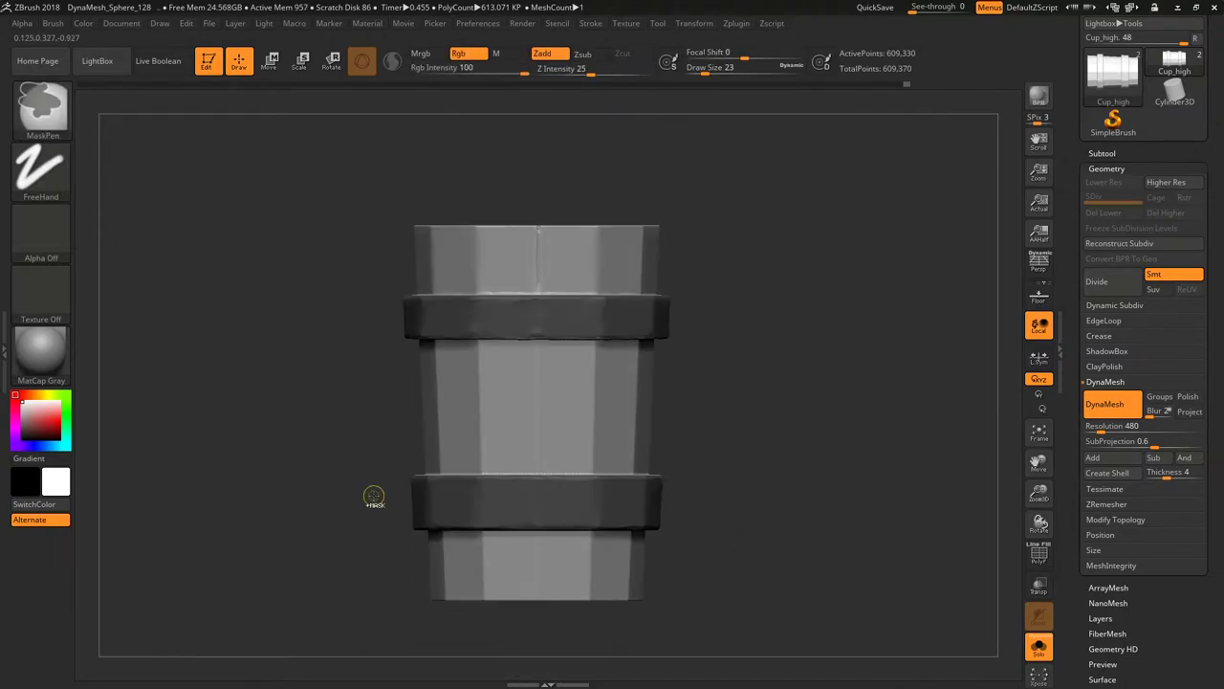
mouse_move(736, 453)
right_down()
mouse_move(634, 300)
mouse_move(519, 314)
right_up()
Choose the Orb_Cracks brush for carving plank seams.
key(b)
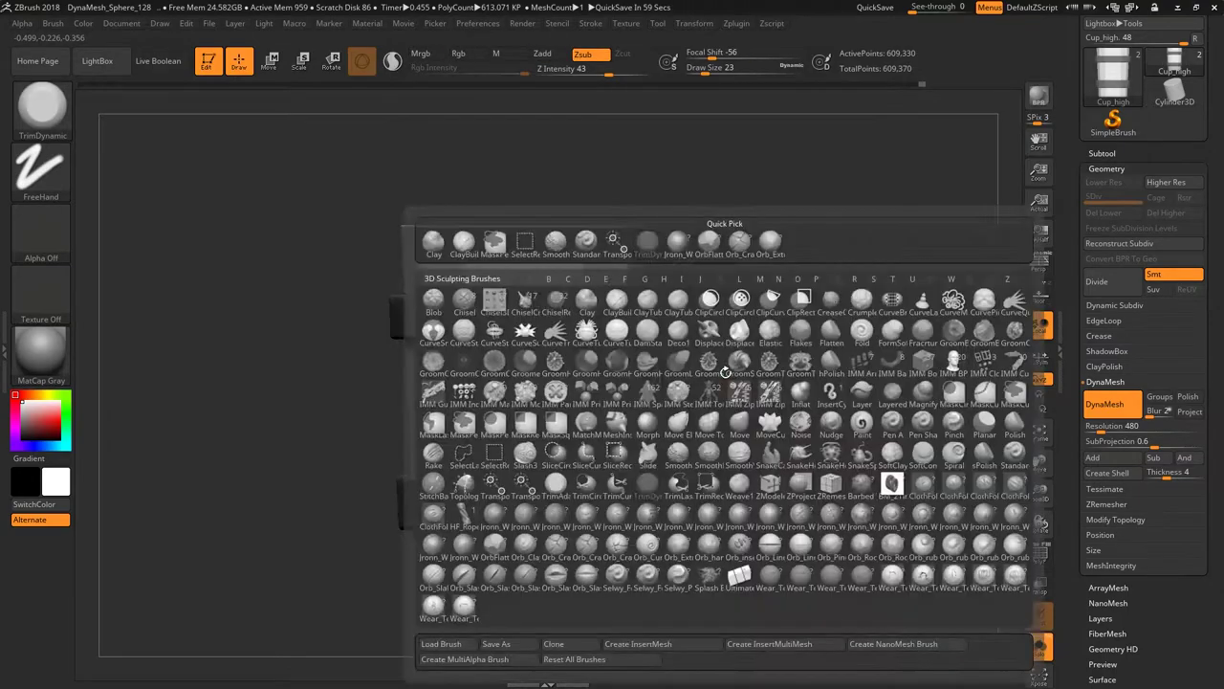
click(725, 372)
right_drag(552, 156, 659, 191)
key(b)
key(o)
click(613, 524)
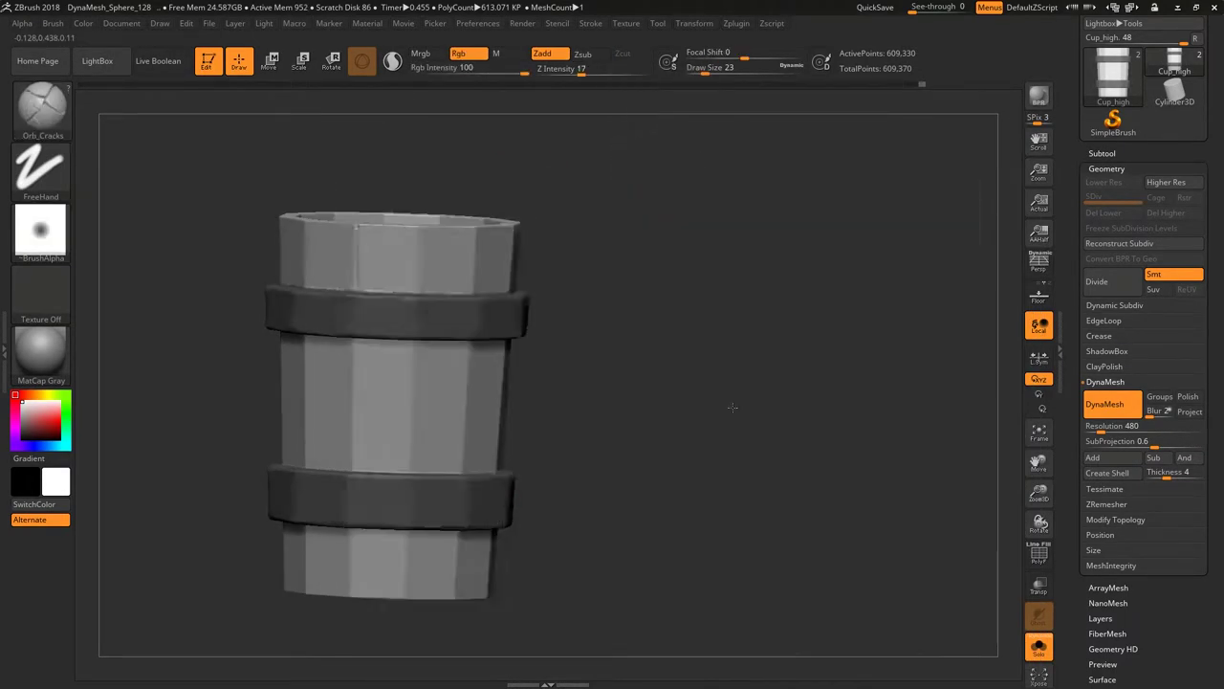
Carve the first vertical plank seams around the cup body between the bands.
ctrl+right_drag(727, 410, 449, 209)
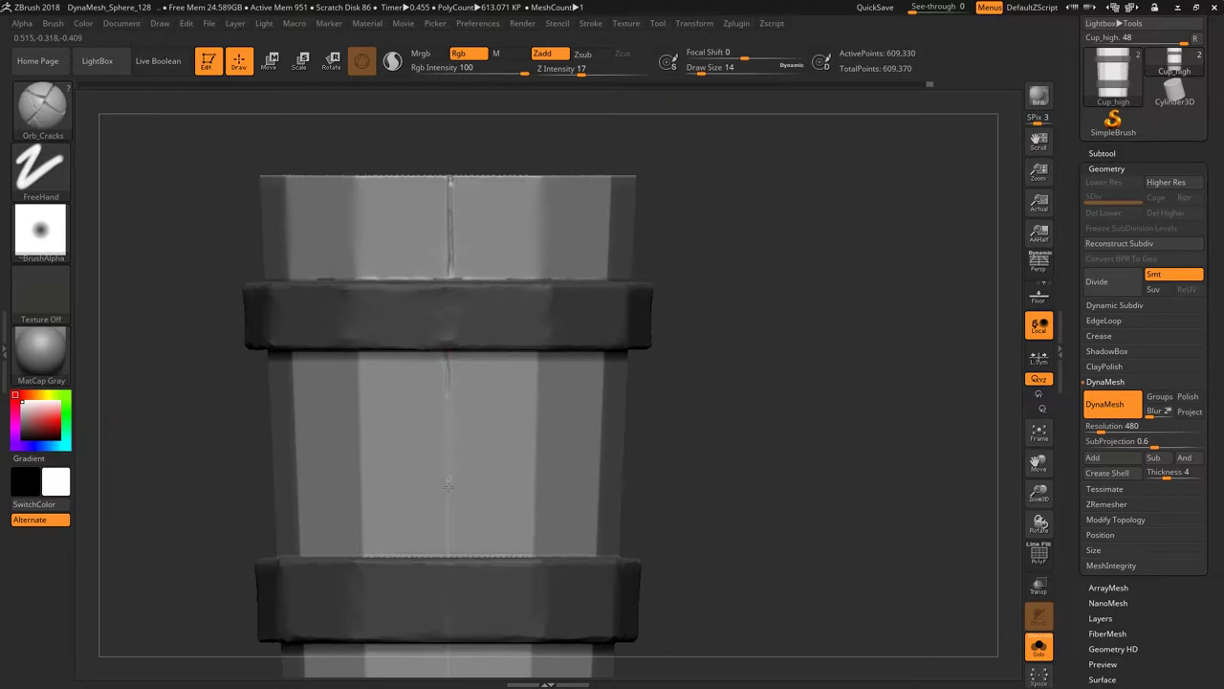
right_drag(448, 436, 567, 391)
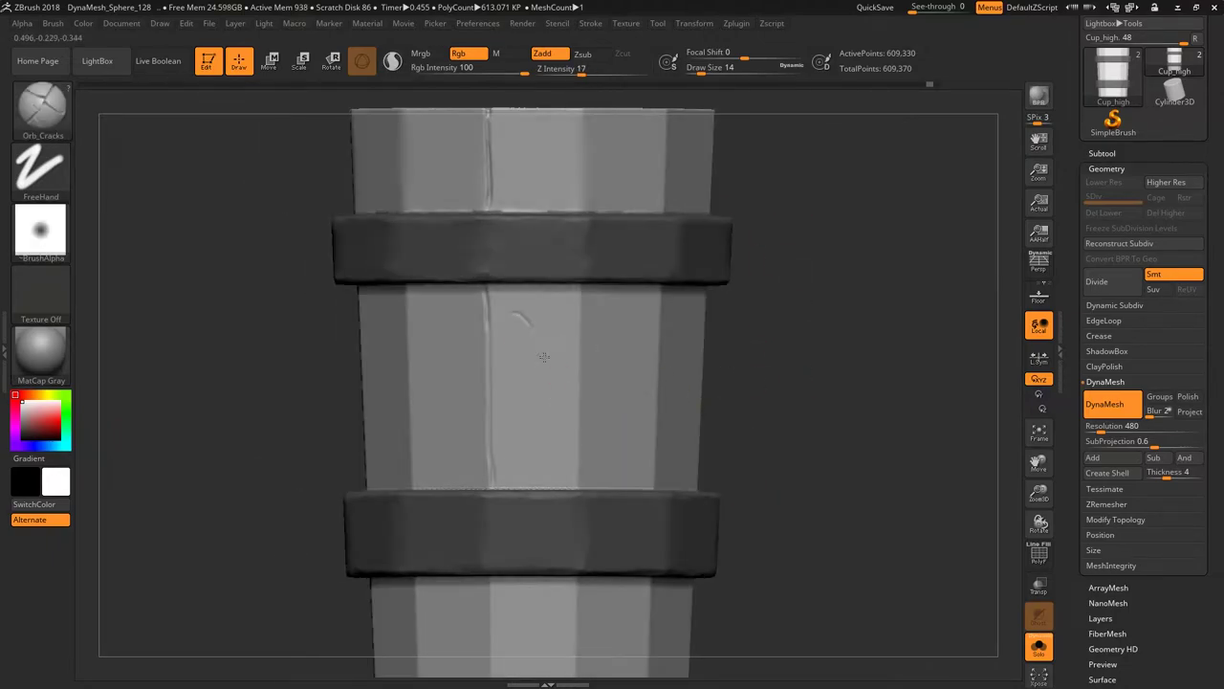
mouse_move(654, 359)
right_down()
mouse_move(774, 391)
mouse_move(501, 400)
right_up()
mouse_move(501, 490)
right_down()
mouse_move(762, 221)
mouse_move(468, 185)
mouse_move(533, 281)
mouse_move(463, 172)
right_up()
mouse_move(472, 379)
right_down()
mouse_move(823, 239)
mouse_move(496, 191)
right_up()
right_drag(735, 368, 489, 349)
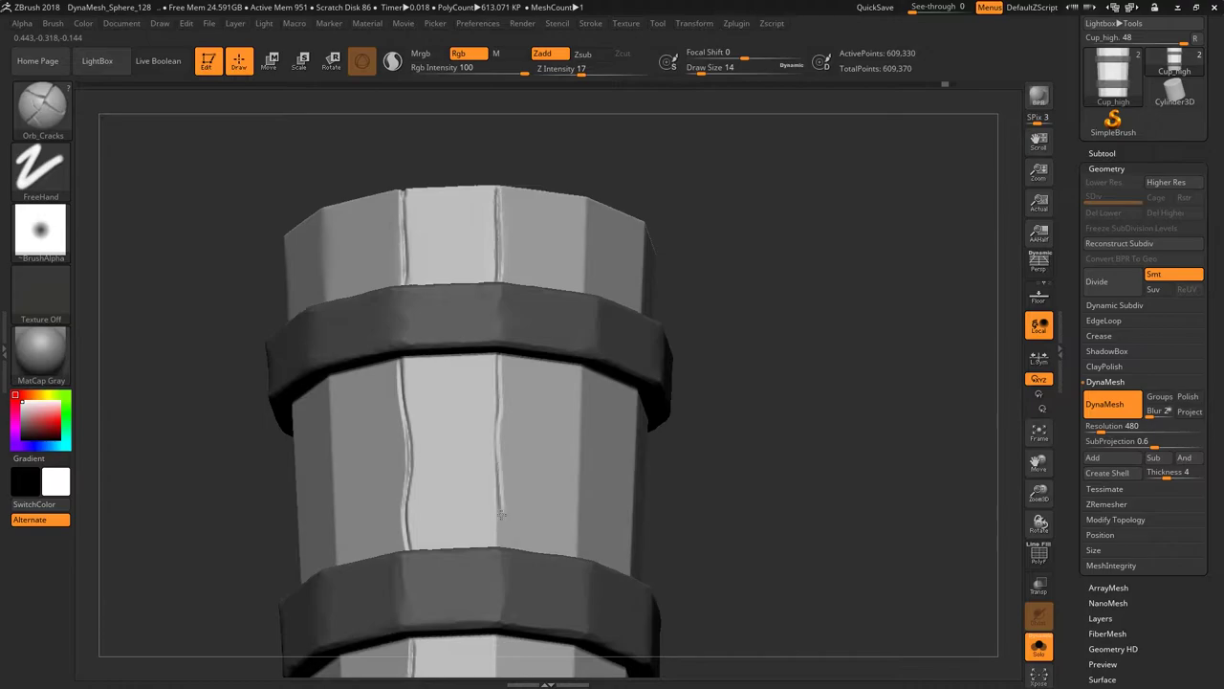
mouse_move(701, 409)
right_down()
mouse_move(487, 434)
mouse_move(514, 386)
mouse_move(498, 191)
right_up()
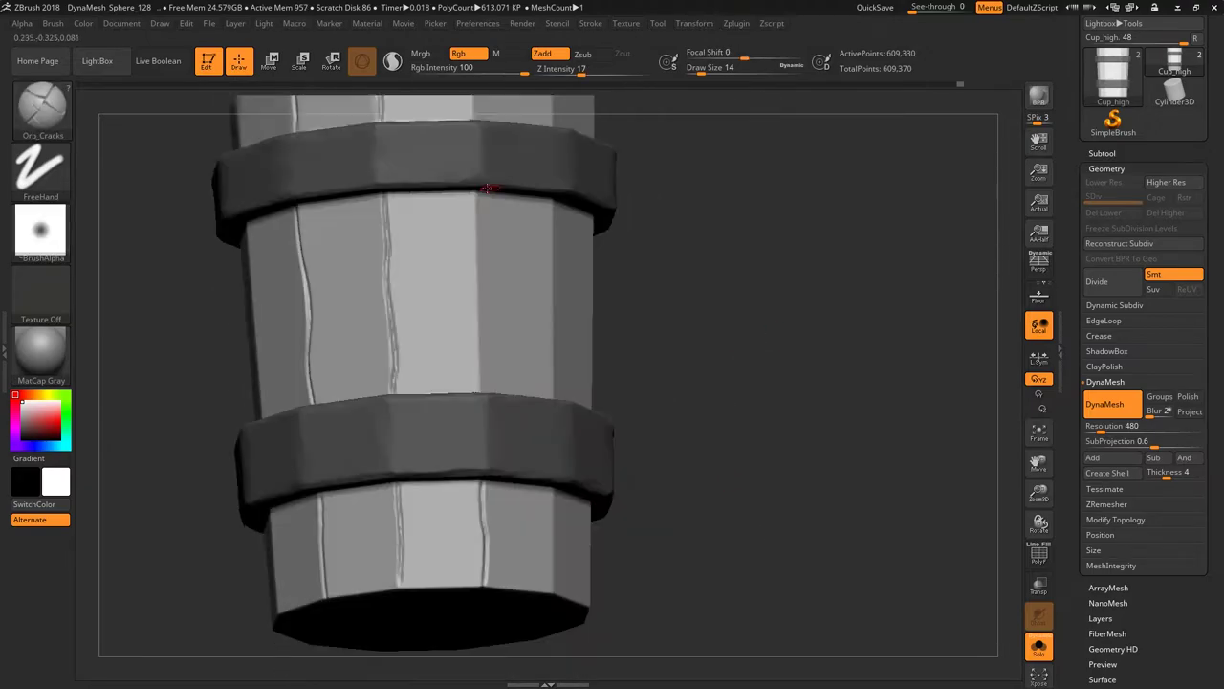
mouse_move(485, 410)
right_down()
mouse_move(661, 309)
mouse_move(760, 325)
mouse_move(549, 238)
mouse_move(517, 270)
right_up()
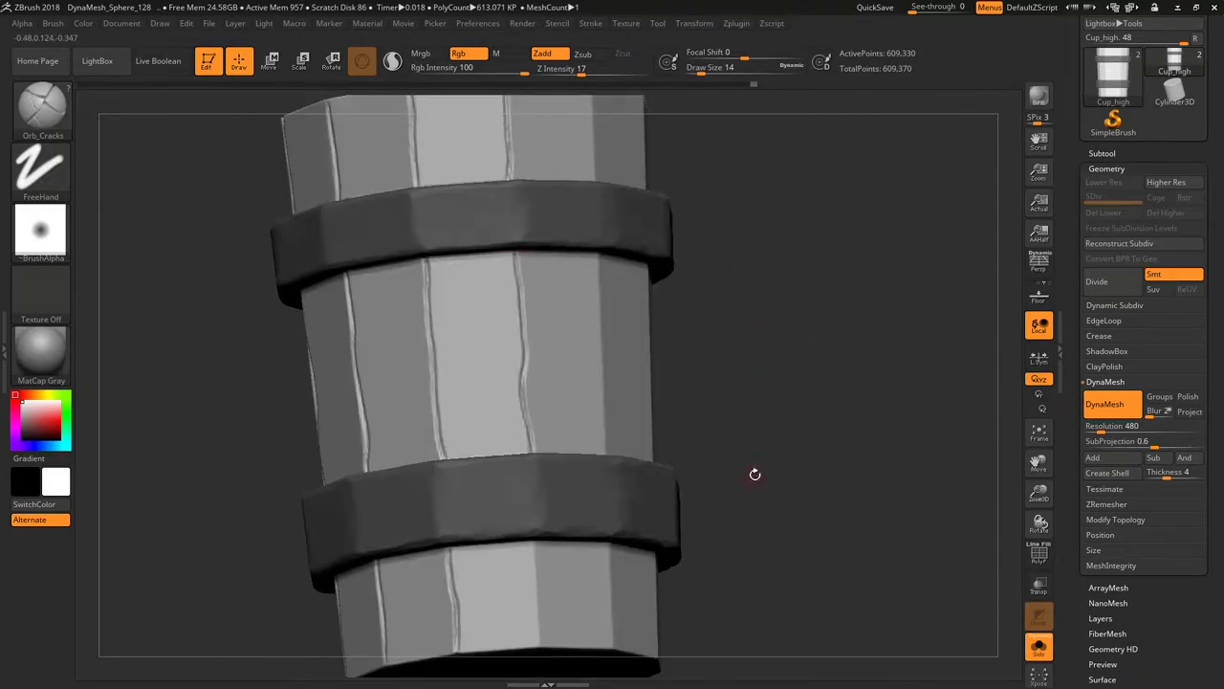
right_drag(758, 476, 531, 355)
mouse_move(565, 411)
right_down()
mouse_move(812, 355)
mouse_move(498, 271)
mouse_move(465, 213)
mouse_move(822, 299)
mouse_move(650, 242)
mouse_move(359, 335)
right_up()
right_drag(860, 343, 555, 283)
mouse_move(518, 477)
right_down()
mouse_move(623, 335)
mouse_move(670, 355)
right_up()
Continue carving plank seams toward the top rim and bottom of the cup.
right_drag(479, 571, 536, 280)
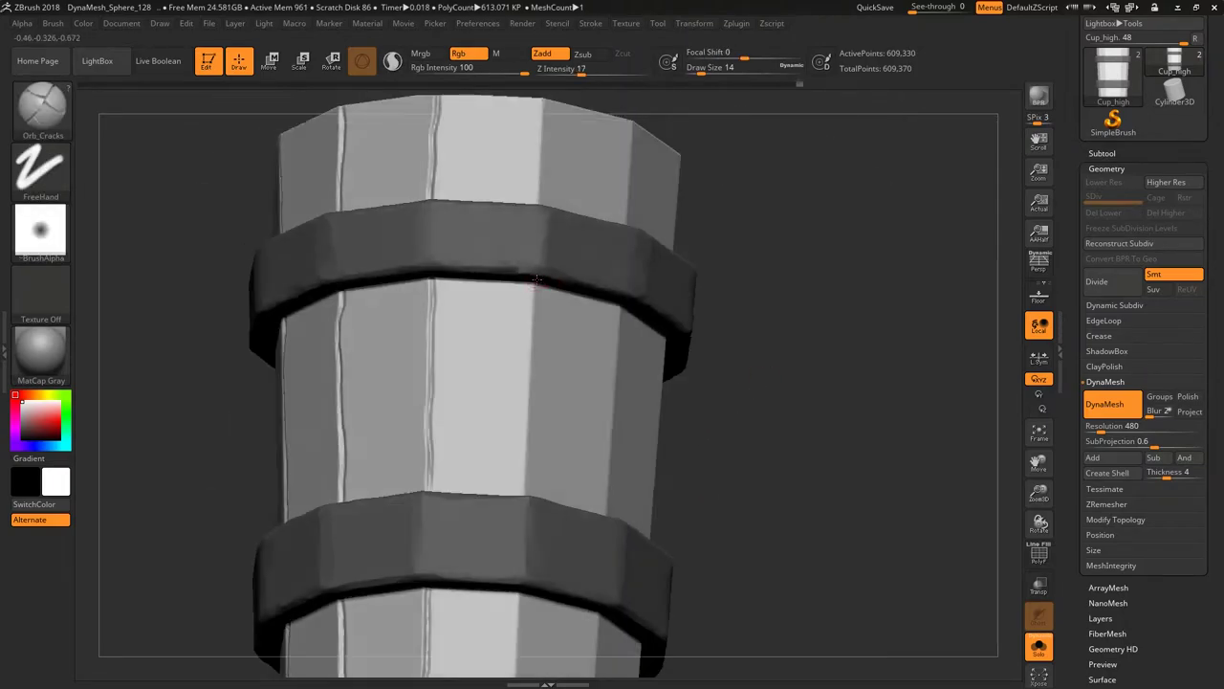
right_drag(785, 251, 529, 222)
mouse_move(516, 269)
right_down()
mouse_move(473, 500)
mouse_move(481, 373)
right_up()
mouse_move(392, 393)
right_down()
mouse_move(386, 315)
mouse_move(531, 262)
right_up()
key(f)
mouse_move(519, 334)
right_down()
mouse_move(606, 429)
mouse_move(540, 366)
mouse_move(545, 237)
right_up()
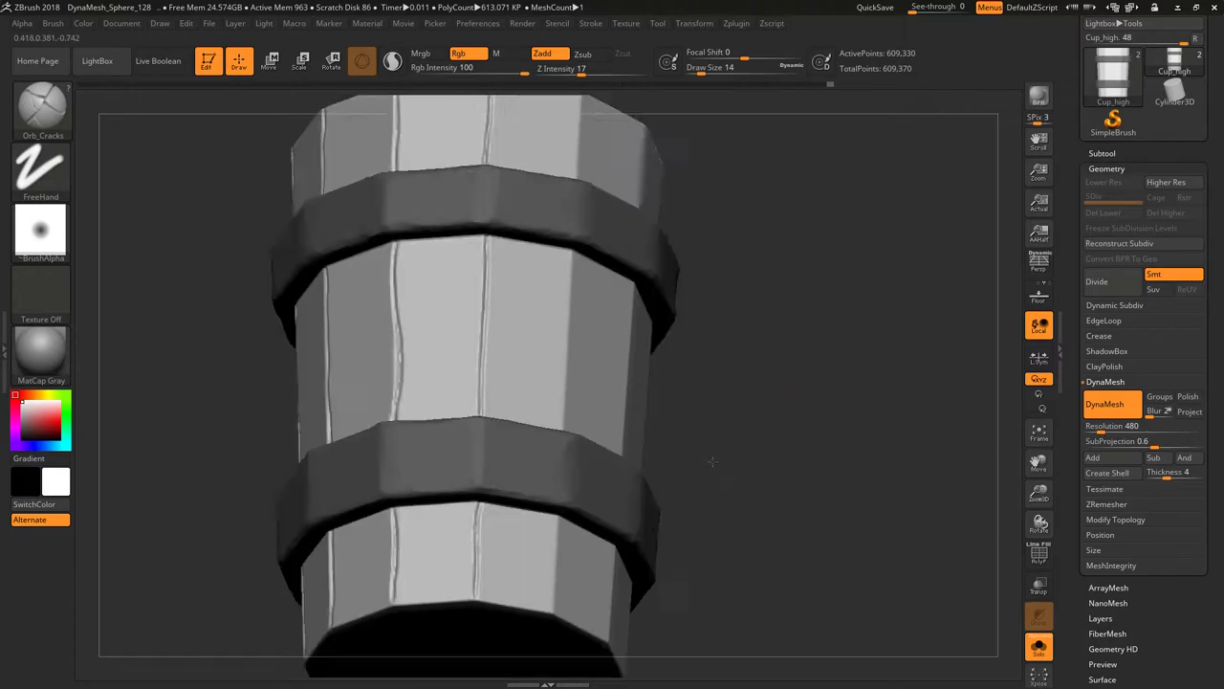
mouse_move(792, 395)
right_down()
mouse_move(596, 358)
mouse_move(574, 287)
mouse_move(554, 418)
mouse_move(764, 364)
mouse_move(538, 248)
mouse_move(762, 316)
mouse_move(521, 510)
mouse_move(322, 382)
mouse_move(561, 204)
right_up()
mouse_move(793, 414)
right_down()
mouse_move(661, 405)
mouse_move(566, 338)
right_up()
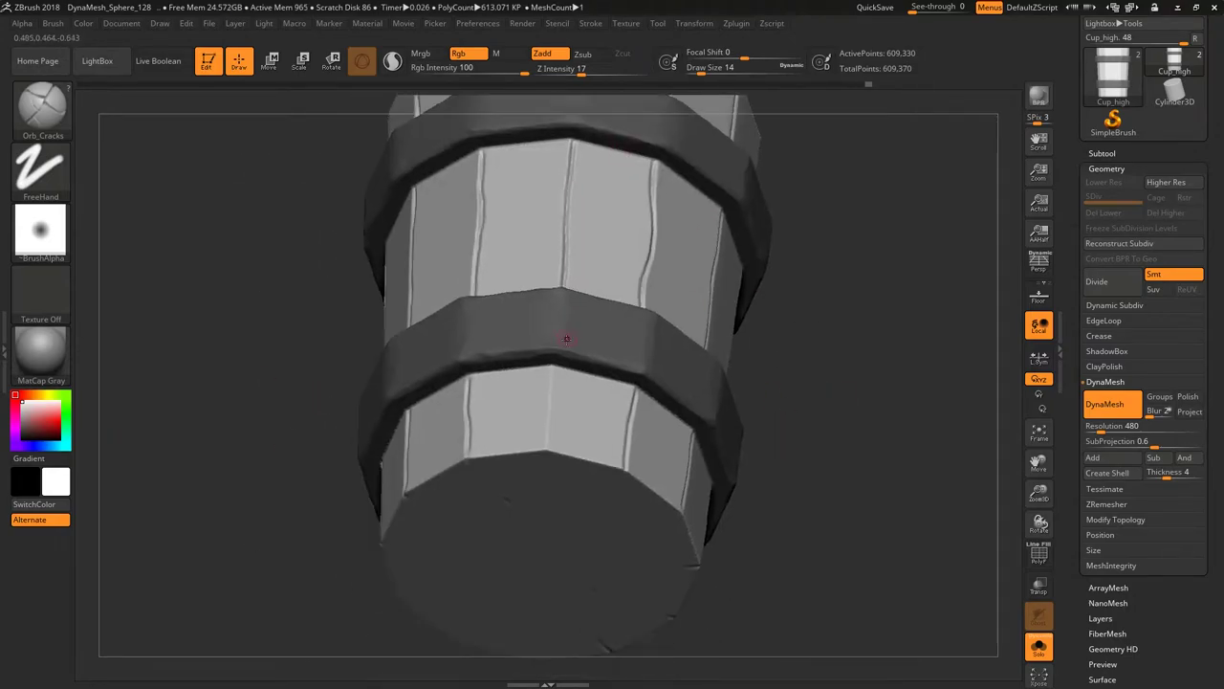
Try the Flatten brush with dots stroke, then switch to masking at brush size 13.
key(b)
key(f)
key(l)
right_drag(588, 496, 534, 385)
key(b)
key(Escape)
mouse_move(507, 326)
shift+right_down()
mouse_move(760, 274)
mouse_move(664, 358)
shift+right_up()
key(b)
key(Escape)
mouse_move(491, 246)
ctrl+right_down()
mouse_move(536, 287)
mouse_move(560, 279)
mouse_move(732, 377)
mouse_move(782, 492)
mouse_move(322, 390)
mouse_move(589, 314)
ctrl+right_up()
key(space)
drag(590, 314, 584, 314)
mouse_move(584, 314)
right_down()
mouse_move(656, 214)
mouse_move(273, 336)
mouse_move(713, 293)
mouse_move(697, 131)
mouse_move(730, 322)
right_up()
Select the DamStandard brush and mask both metal bands to protect them.
key(space)
key(b)
key(d)
key(s)
key(s)
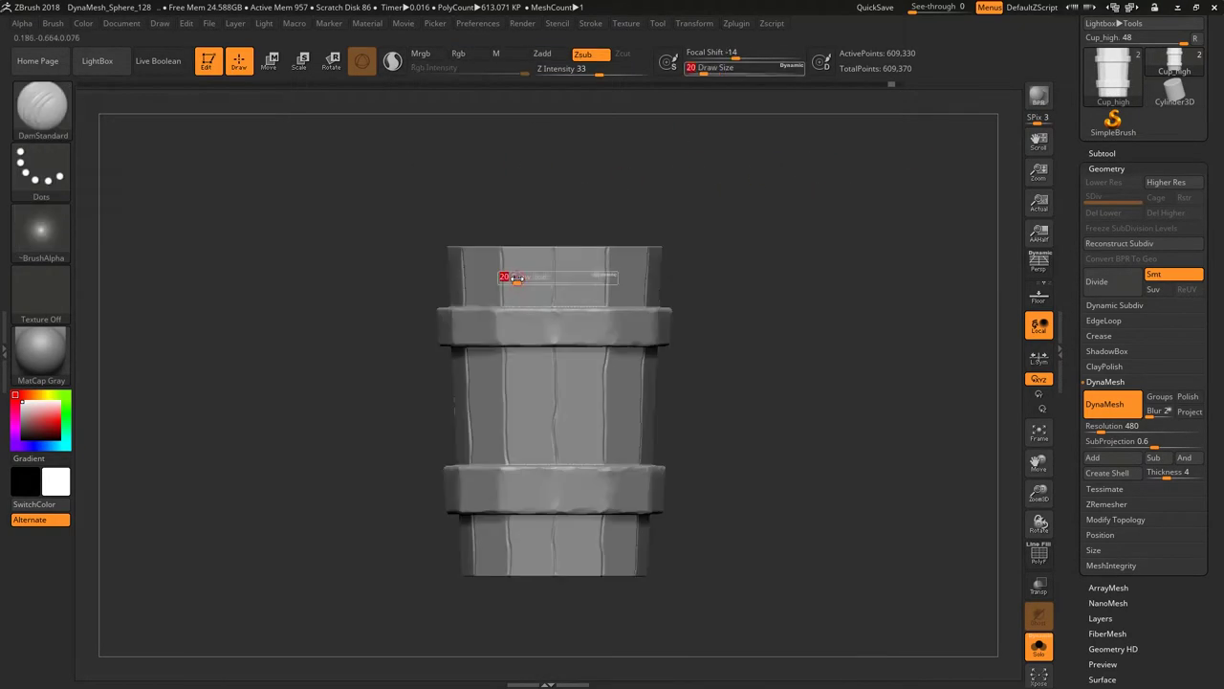
ctrl+click(512, 280)
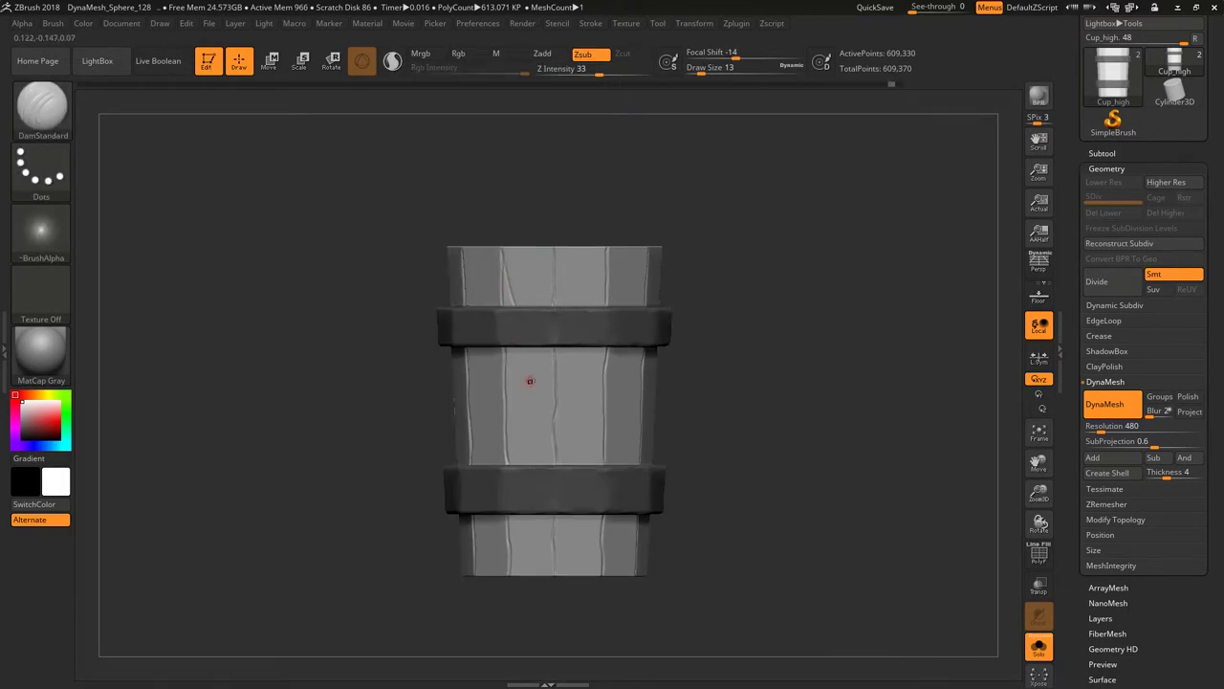
Carve wavy wood-grain lines across the planks while turning the cup.
mouse_move(530, 409)
right_down()
mouse_move(637, 262)
mouse_move(524, 395)
right_up()
mouse_move(670, 402)
right_down()
mouse_move(651, 399)
mouse_move(613, 470)
mouse_move(520, 514)
mouse_move(678, 369)
right_up()
mouse_move(531, 396)
right_down()
mouse_move(544, 386)
mouse_move(565, 456)
mouse_move(528, 271)
right_up()
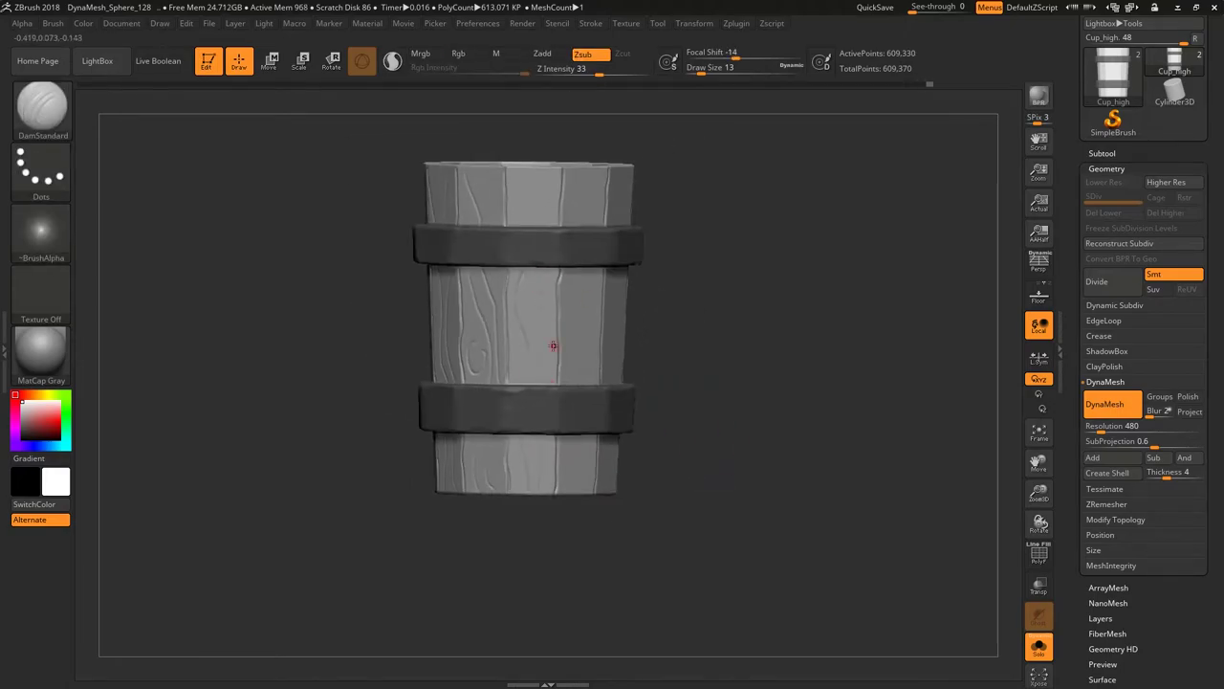
alt+right_drag(553, 346, 508, 435)
mouse_move(475, 323)
right_down()
mouse_move(618, 328)
mouse_move(545, 316)
right_up()
mouse_move(593, 418)
right_down()
mouse_move(623, 436)
mouse_move(497, 297)
mouse_move(537, 292)
right_up()
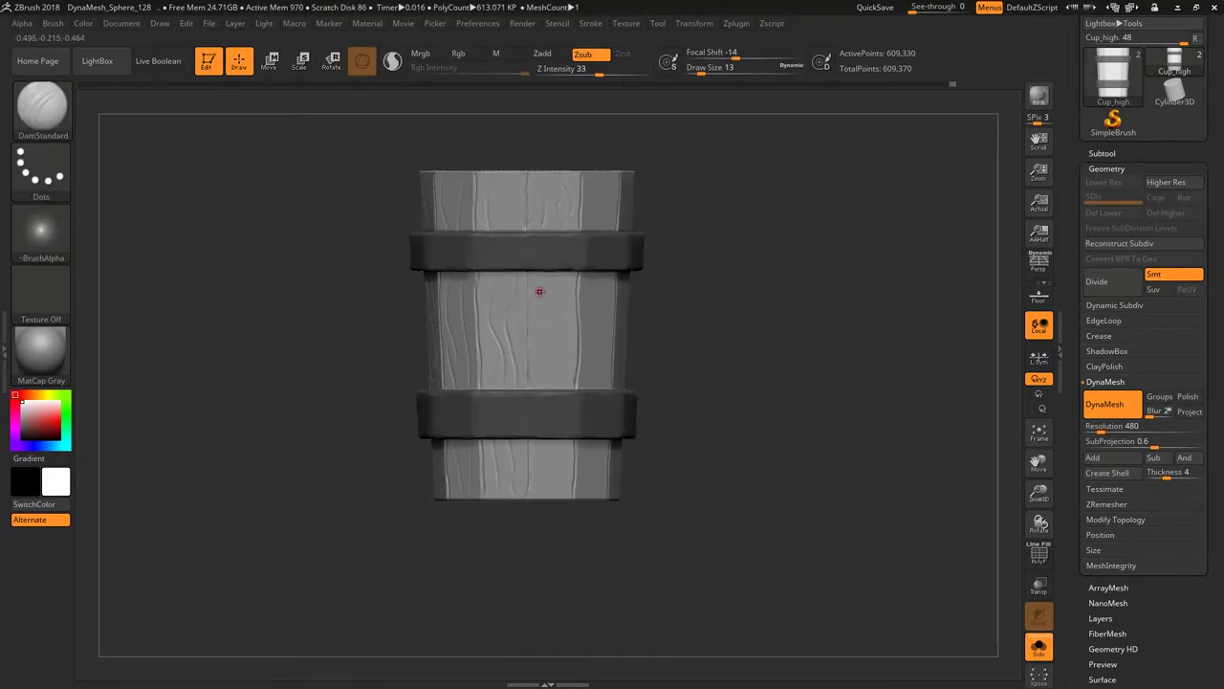
mouse_move(700, 335)
right_down()
mouse_move(546, 396)
mouse_move(631, 508)
mouse_move(648, 265)
mouse_move(624, 232)
mouse_move(478, 219)
mouse_move(482, 289)
mouse_move(512, 264)
right_up()
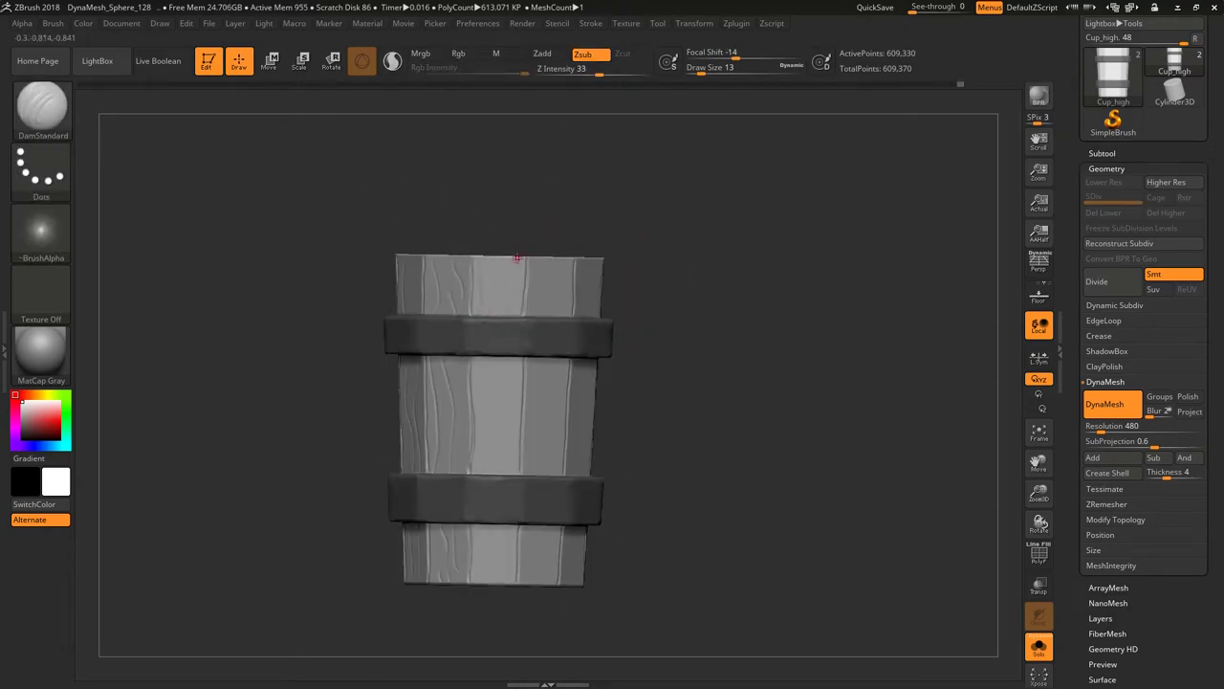
Orbit around the cup and zoom in close on its top rim.
mouse_move(505, 473)
alt+right_down()
mouse_move(511, 391)
mouse_move(566, 436)
alt+right_up()
shift+right_drag(576, 316, 489, 233)
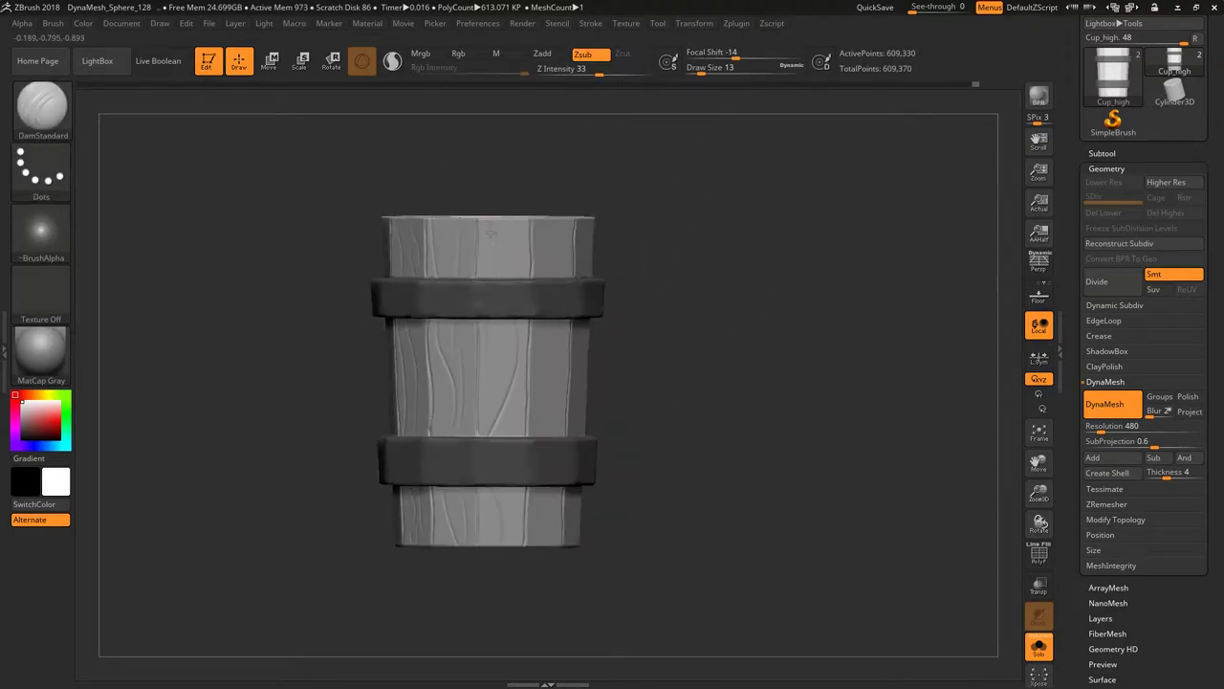
mouse_move(552, 182)
right_down()
mouse_move(596, 265)
mouse_move(664, 325)
mouse_move(317, 208)
mouse_move(523, 366)
right_up()
mouse_move(525, 537)
right_down()
mouse_move(500, 407)
mouse_move(566, 278)
mouse_move(523, 436)
right_up()
right_drag(524, 330, 605, 249)
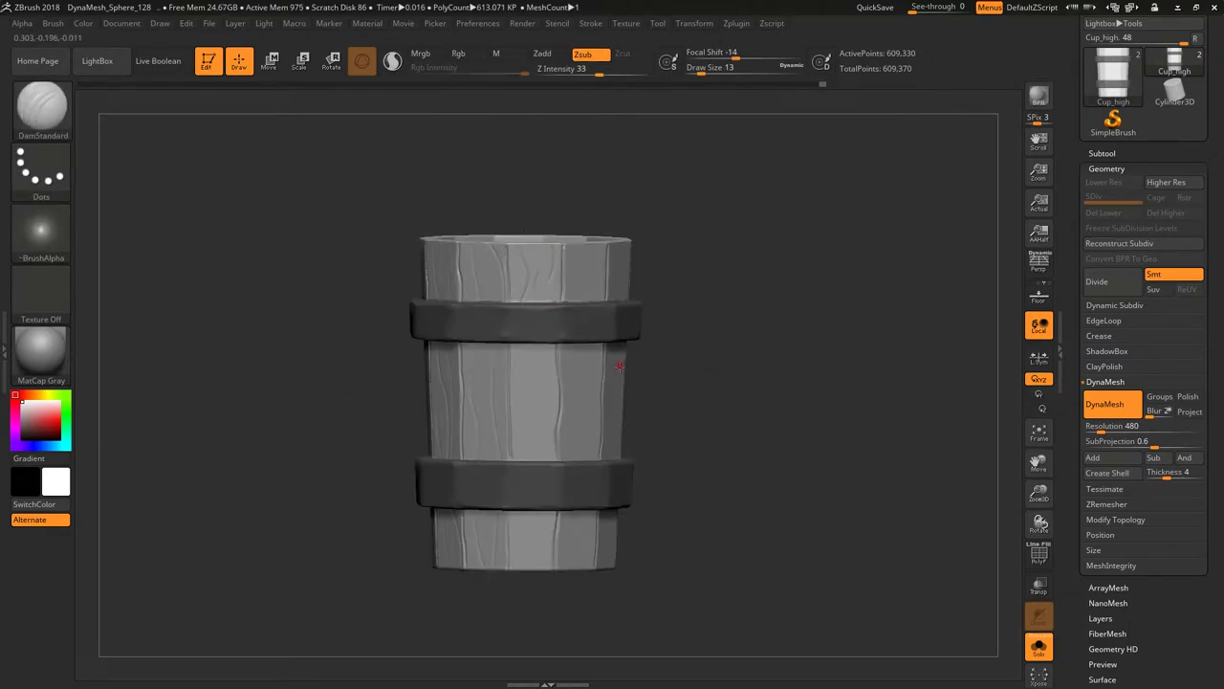
drag(531, 571, 581, 374)
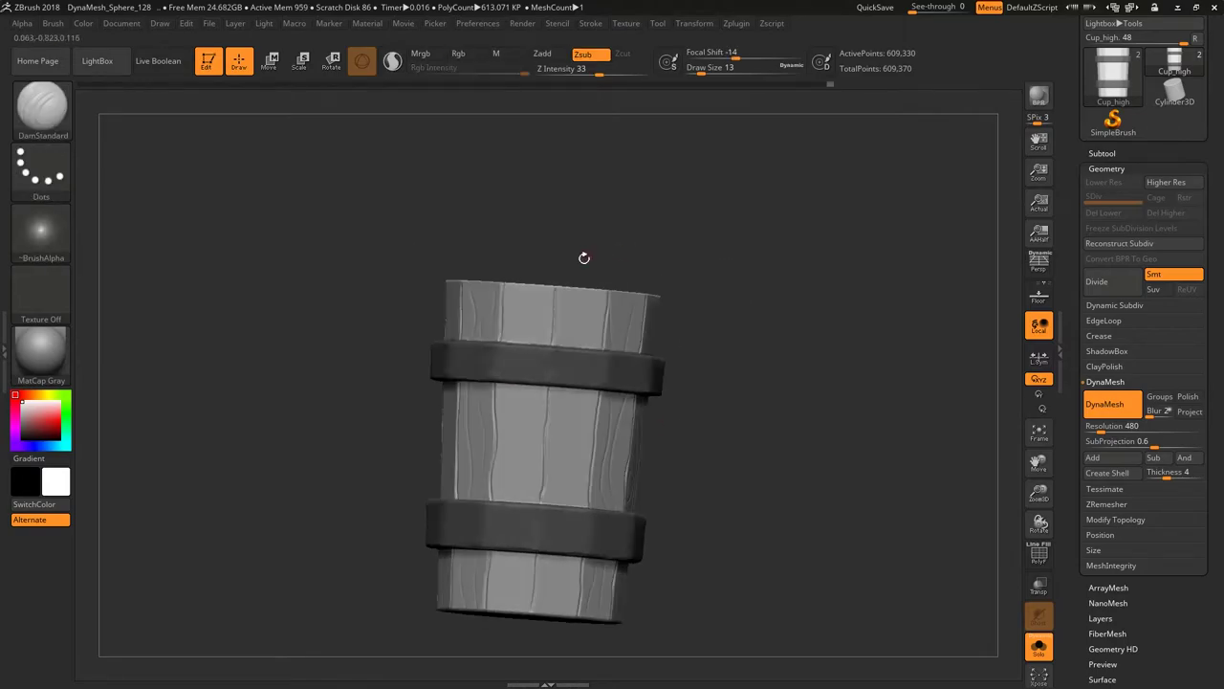
drag(678, 527, 558, 395)
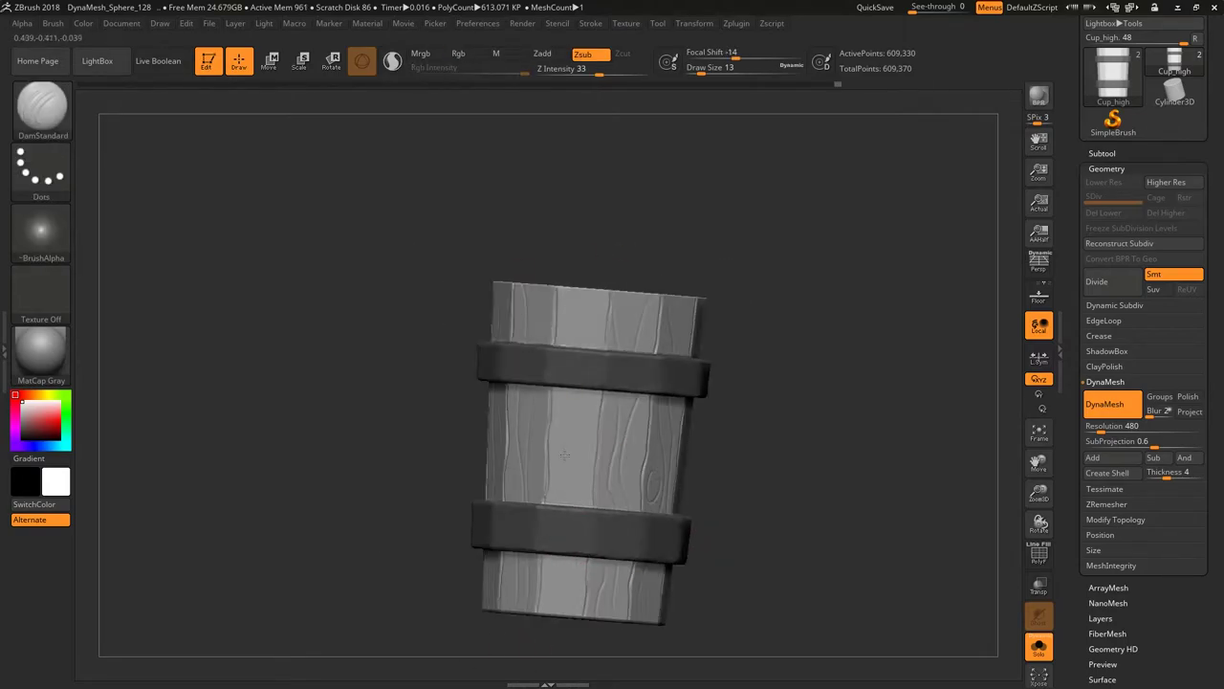
drag(600, 300, 527, 533)
mouse_move(559, 577)
mouse_down()
mouse_move(634, 444)
mouse_move(517, 232)
mouse_up()
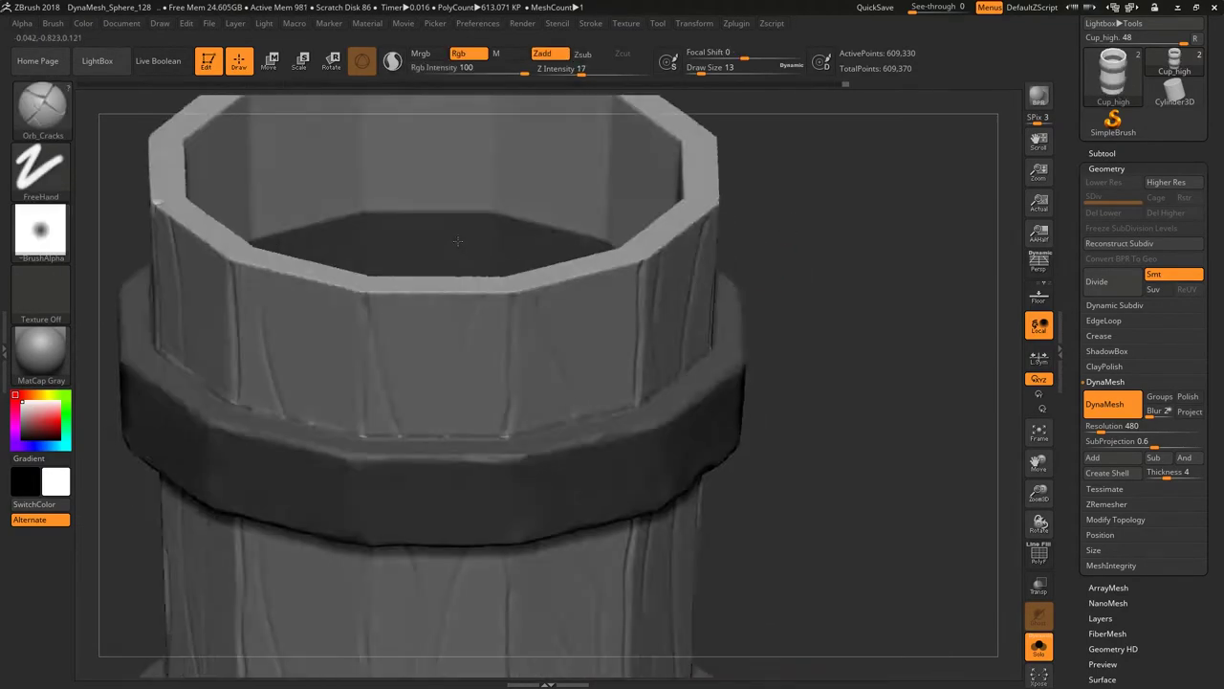
Show the cup on its own and orbit to close views of the rim.
key(shift+f)
key(shift+f)
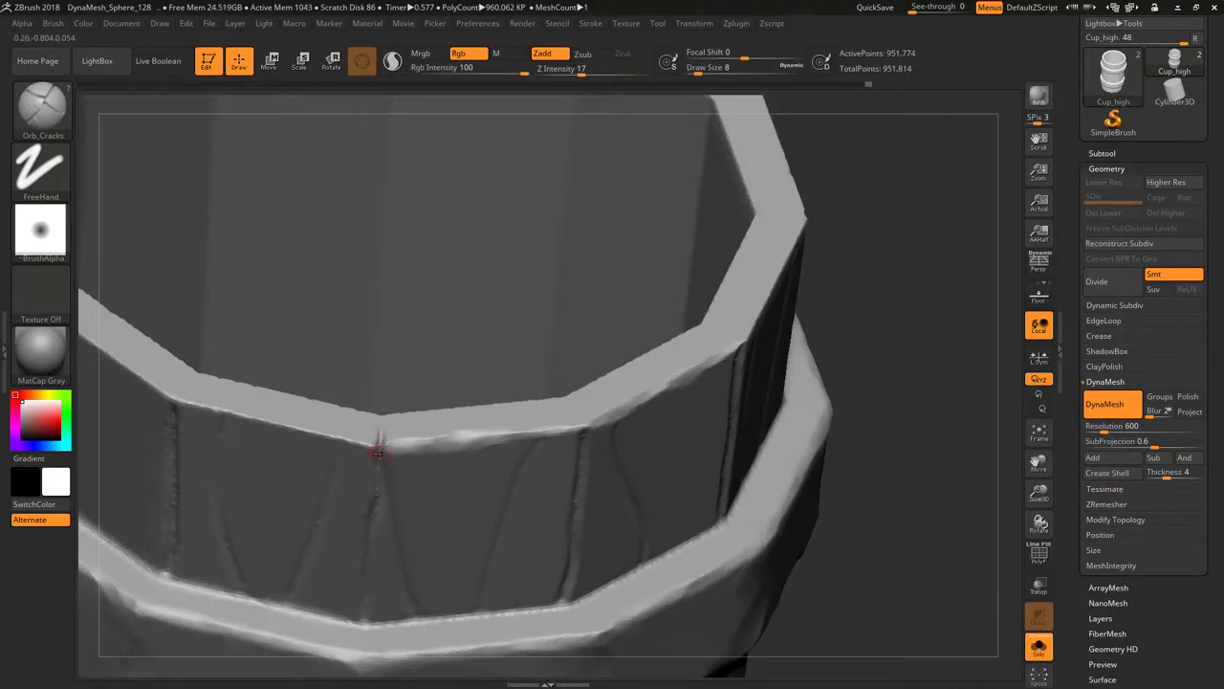
right_drag(379, 452, 380, 441)
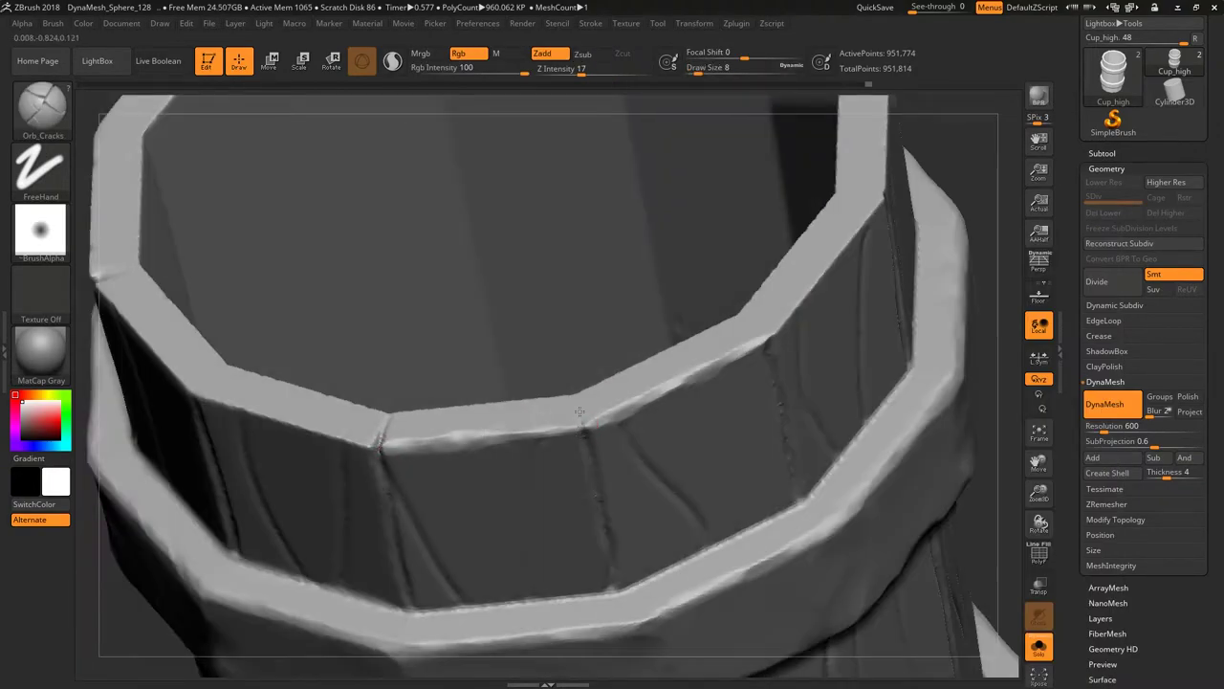
right_drag(926, 181, 639, 401)
right_drag(1016, 250, 780, 356)
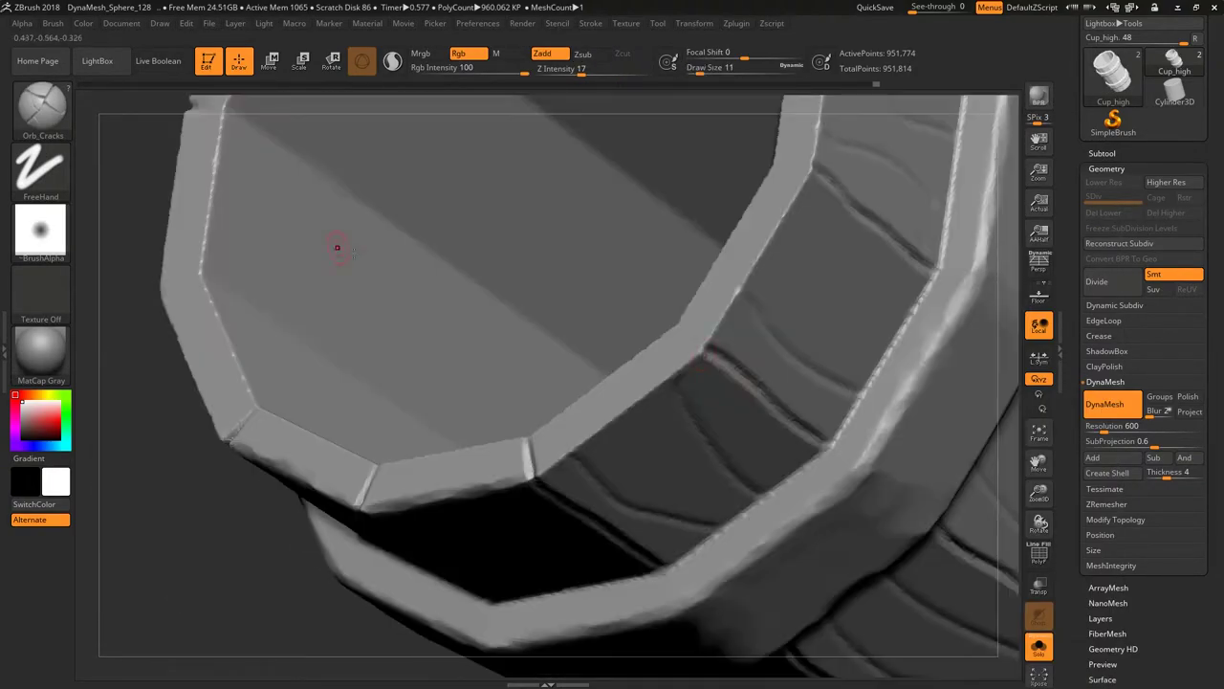
mouse_move(917, 303)
right_down()
mouse_move(628, 334)
mouse_move(584, 246)
mouse_move(778, 274)
mouse_move(878, 187)
mouse_move(659, 372)
mouse_move(621, 320)
mouse_move(801, 159)
mouse_move(672, 102)
right_up()
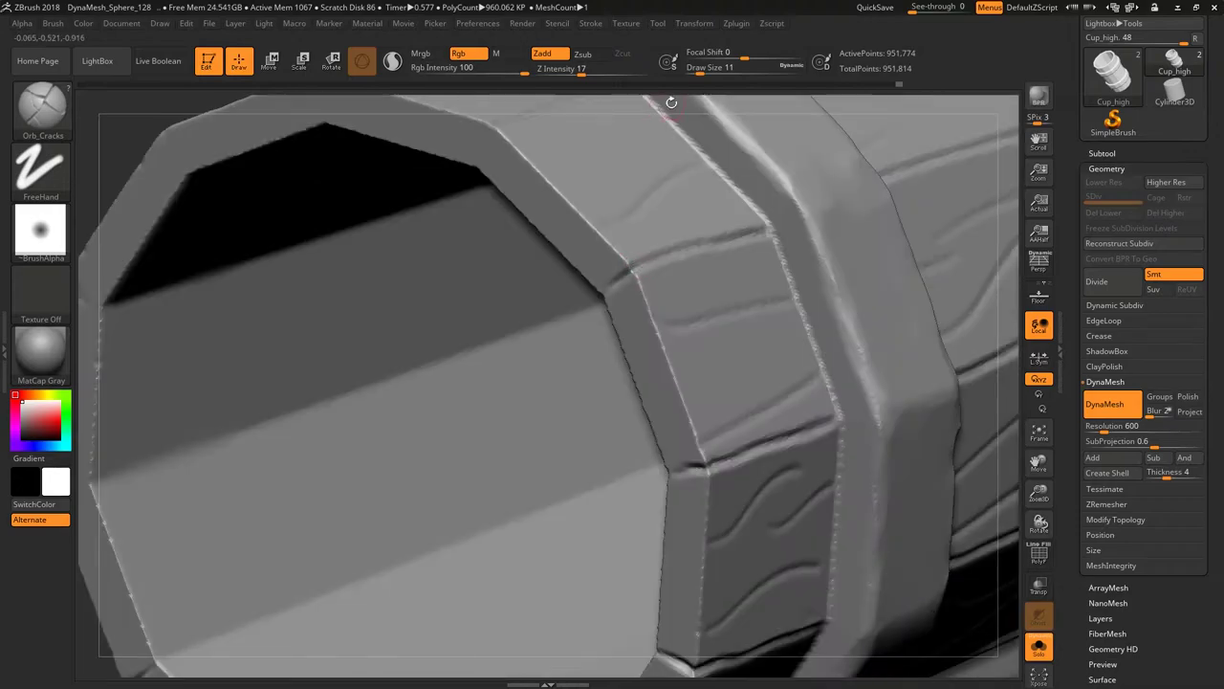
Pick Orb_Cracks at Draw Size 5 and drop the cup to its lowest SDiv.
key(b)
click(642, 269)
mouse_move(674, 210)
right_down()
mouse_move(598, 240)
mouse_move(331, 202)
mouse_move(699, 186)
mouse_move(571, 312)
mouse_move(689, 494)
mouse_move(781, 197)
mouse_move(429, 315)
mouse_move(536, 136)
mouse_move(513, 468)
mouse_move(764, 300)
mouse_move(732, 381)
right_up()
right_click(571, 312)
click(569, 316)
key(shift+d)
Chip the rim's plank edges, checking from the top rim down to the bottom.
right_drag(817, 128, 715, 320)
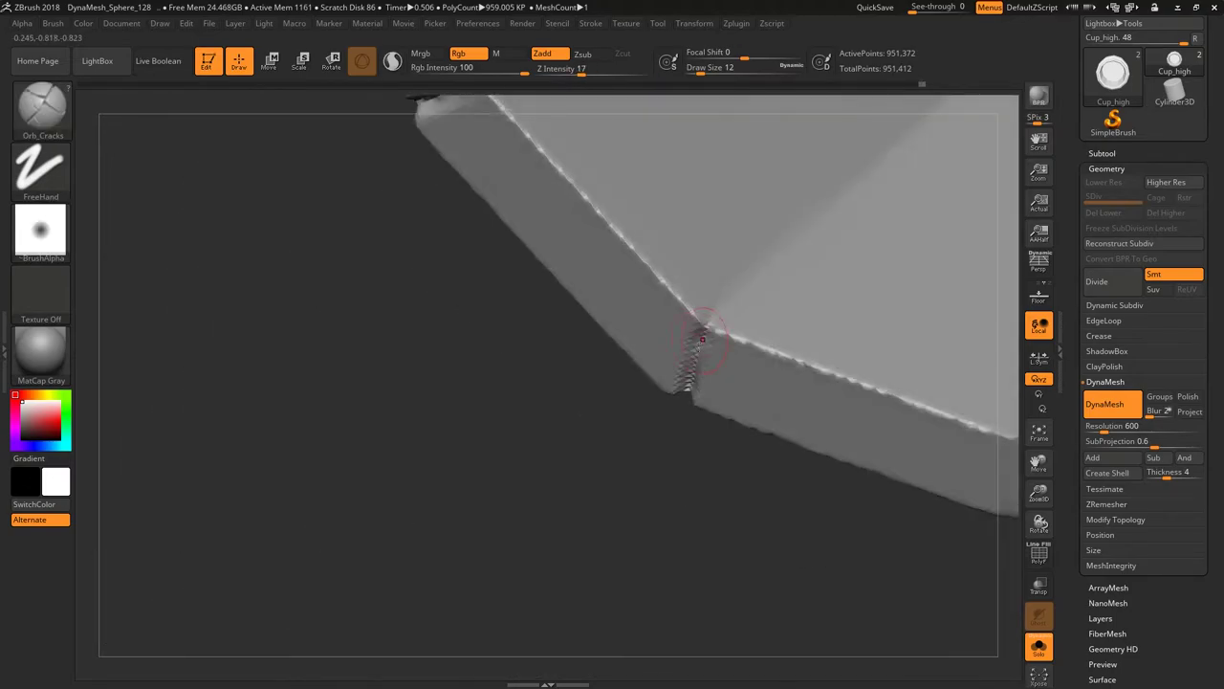
mouse_move(642, 400)
right_down()
mouse_move(571, 284)
mouse_move(474, 326)
mouse_move(629, 293)
mouse_move(656, 336)
mouse_move(727, 306)
mouse_move(854, 289)
mouse_move(624, 273)
mouse_move(703, 229)
right_up()
mouse_move(847, 353)
right_down()
mouse_move(929, 396)
mouse_move(513, 611)
right_up()
Hide all but one wall section of the cup and frame it.
key(f)
right_drag(347, 571, 751, 303)
ctrl+shift+drag(745, 120, 484, 621)
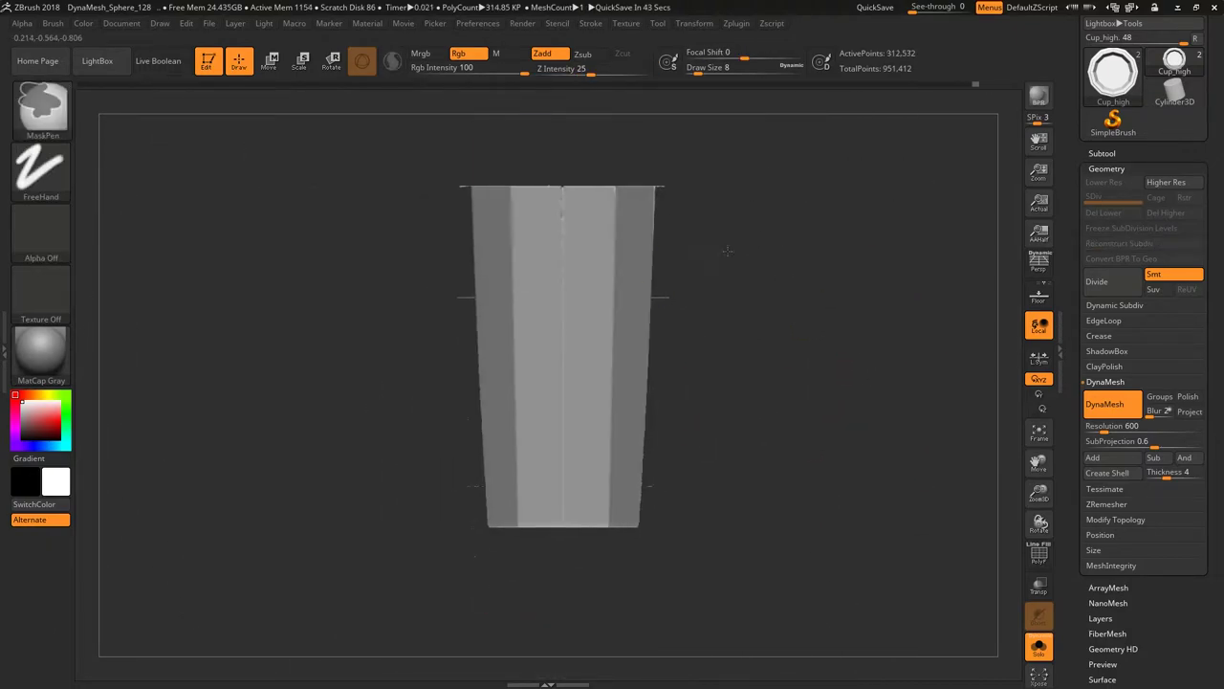
alt+right_drag(669, 246, 528, 205)
Carve long grain lines into the wall section's inner plank faces.
right_drag(520, 159, 473, 411)
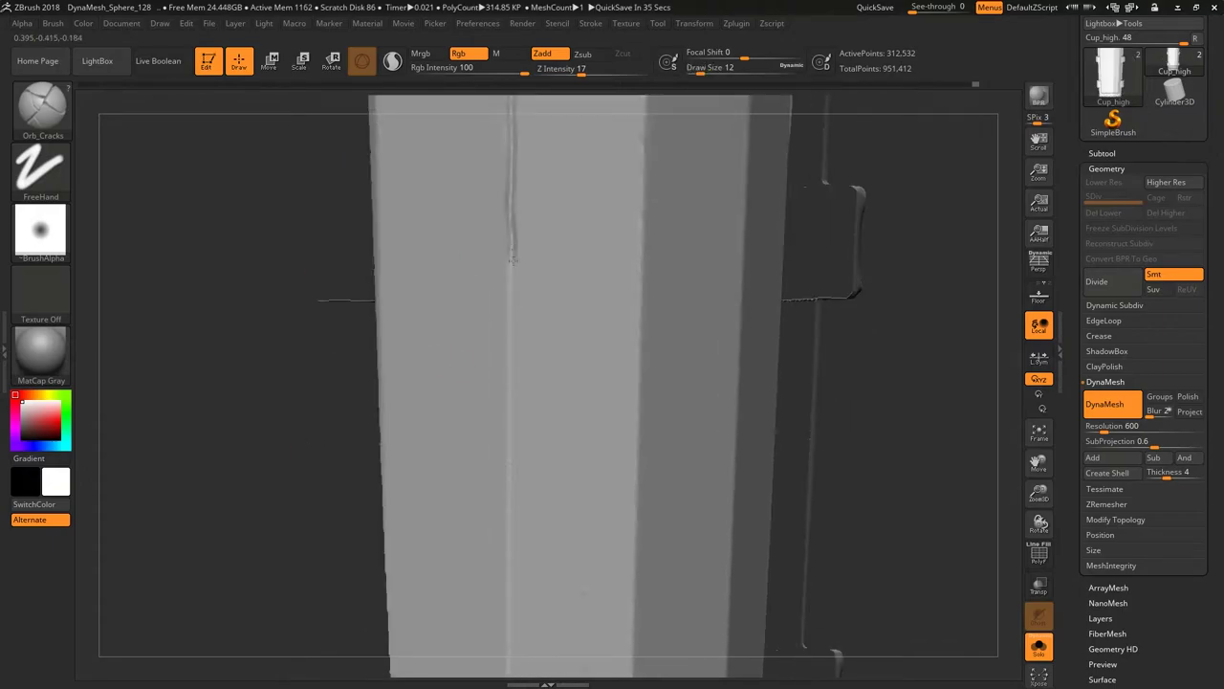
shift+right_drag(474, 413, 484, 284)
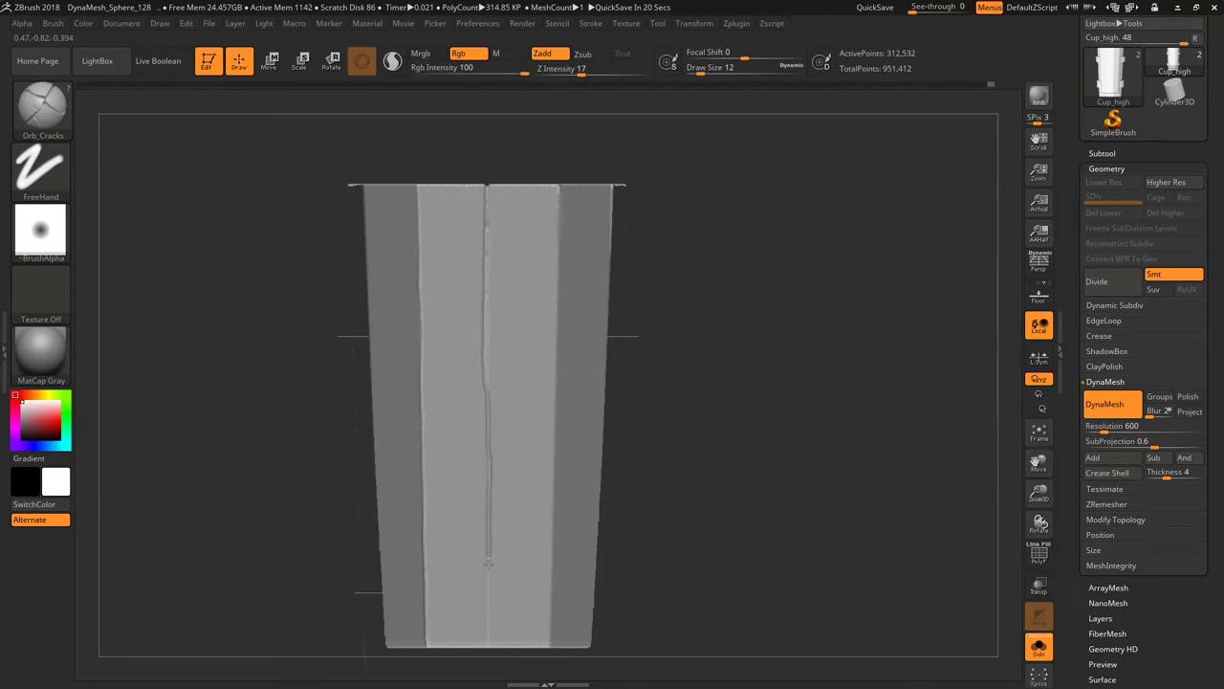
right_drag(488, 552, 540, 203)
mouse_move(537, 641)
shift+right_down()
mouse_move(784, 369)
mouse_move(337, 413)
shift+right_up()
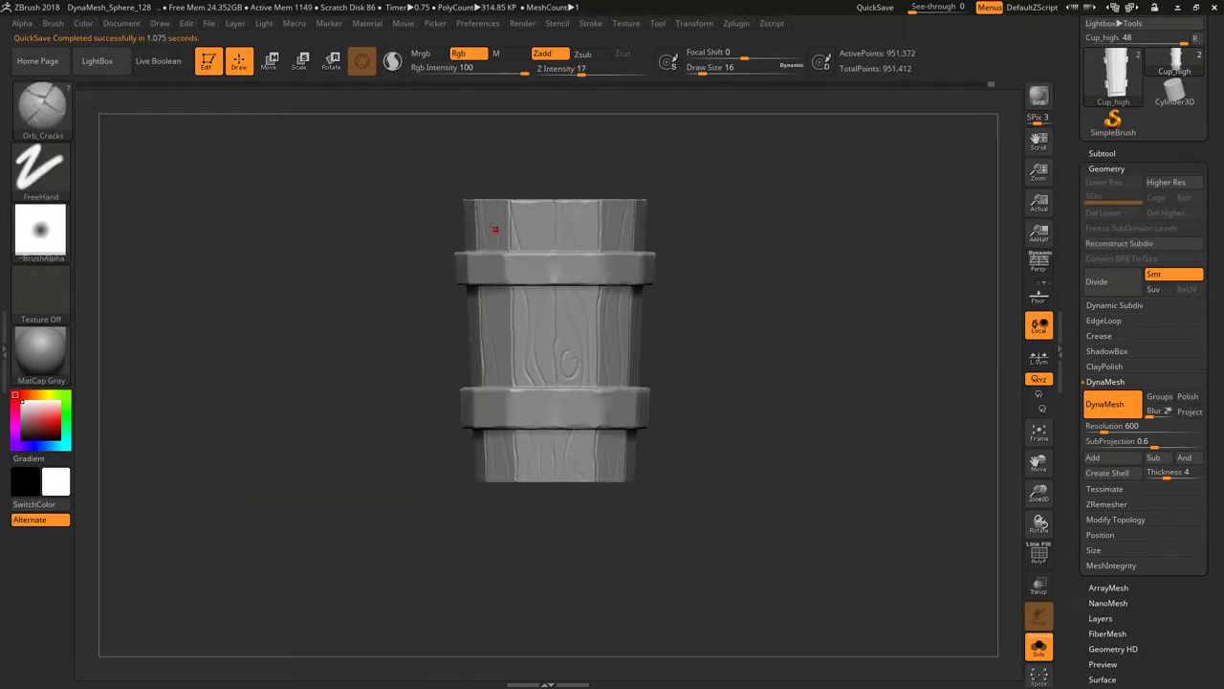
right_drag(495, 230, 453, 271)
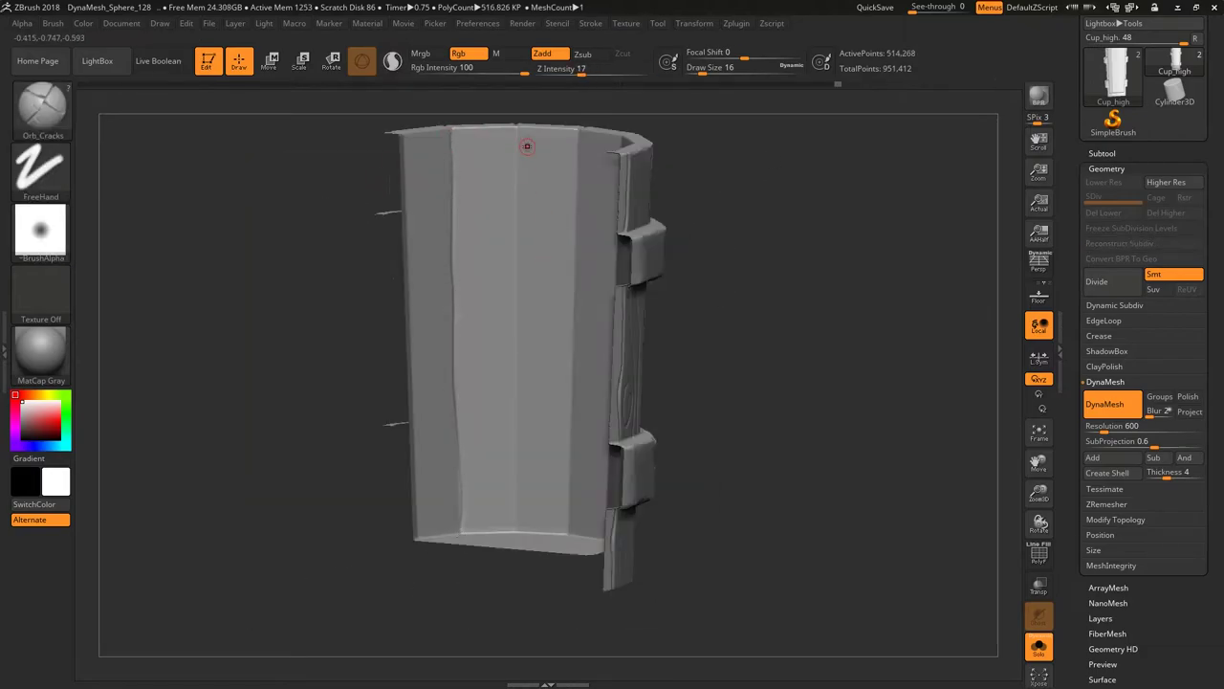
right_drag(516, 490, 572, 172)
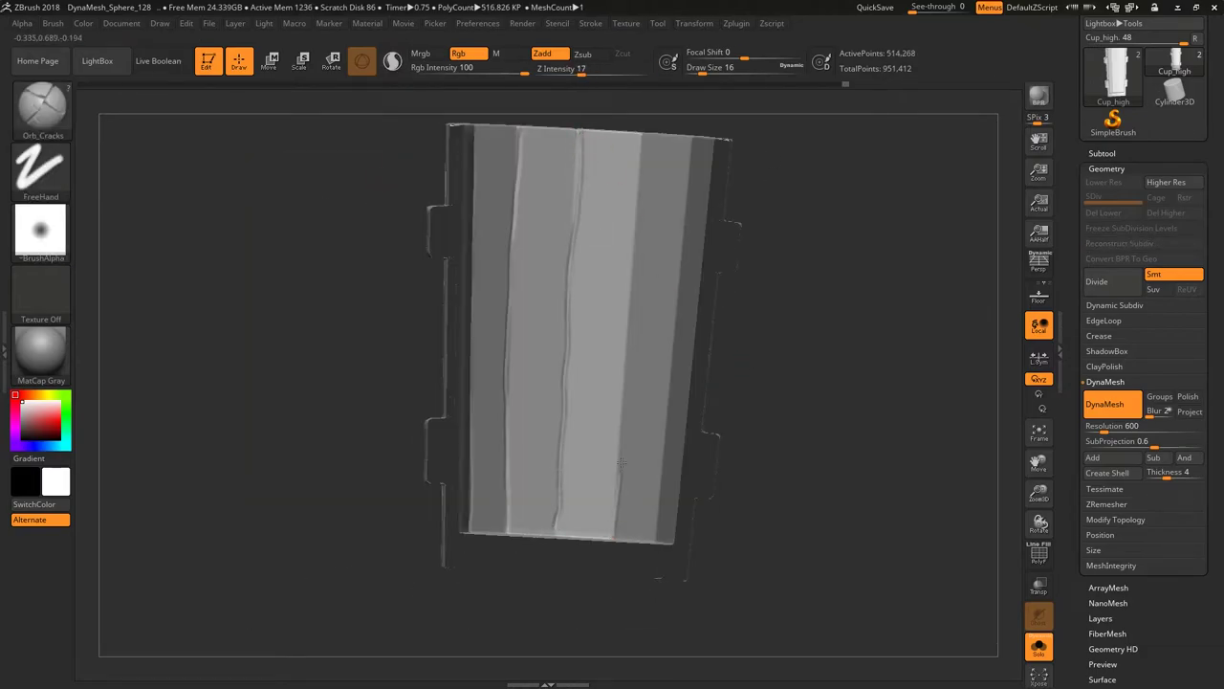
Isolate a smaller section and carve more grain lines viewed from the inside.
mouse_move(622, 462)
right_down()
mouse_move(762, 303)
mouse_move(570, 261)
right_up()
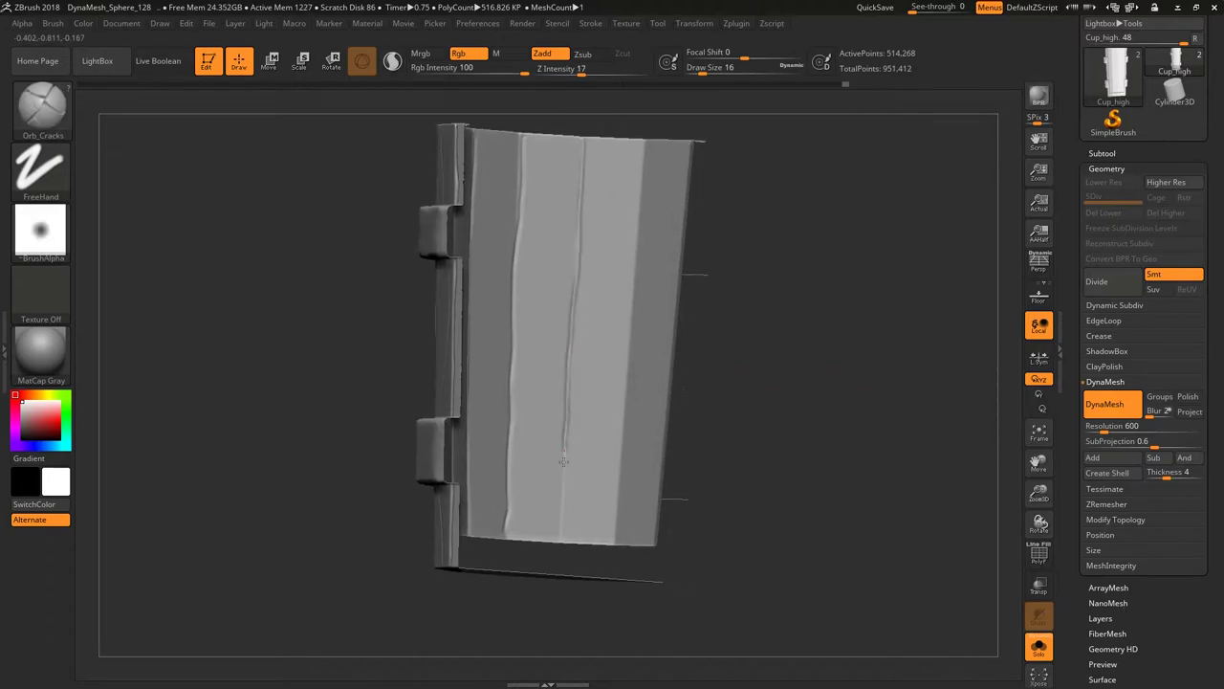
right_drag(564, 440, 645, 182)
mouse_move(623, 541)
shift+right_down()
mouse_move(639, 546)
mouse_move(492, 204)
shift+right_up()
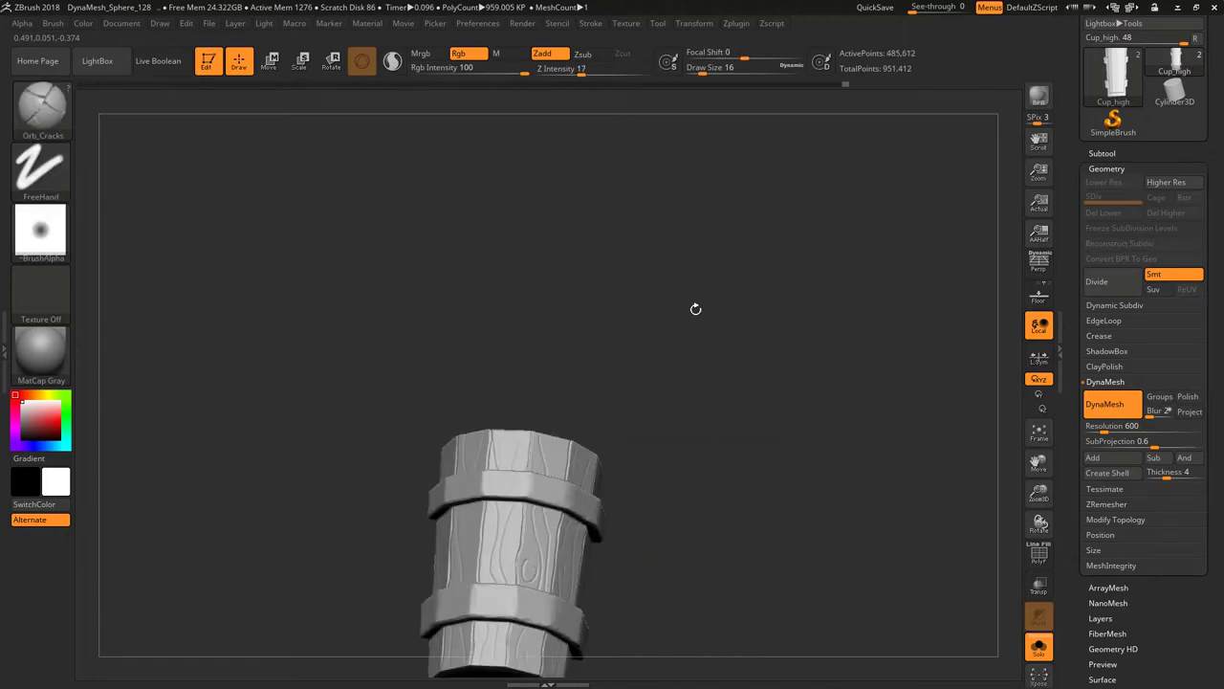
right_drag(597, 176, 552, 422)
right_drag(565, 526, 808, 463)
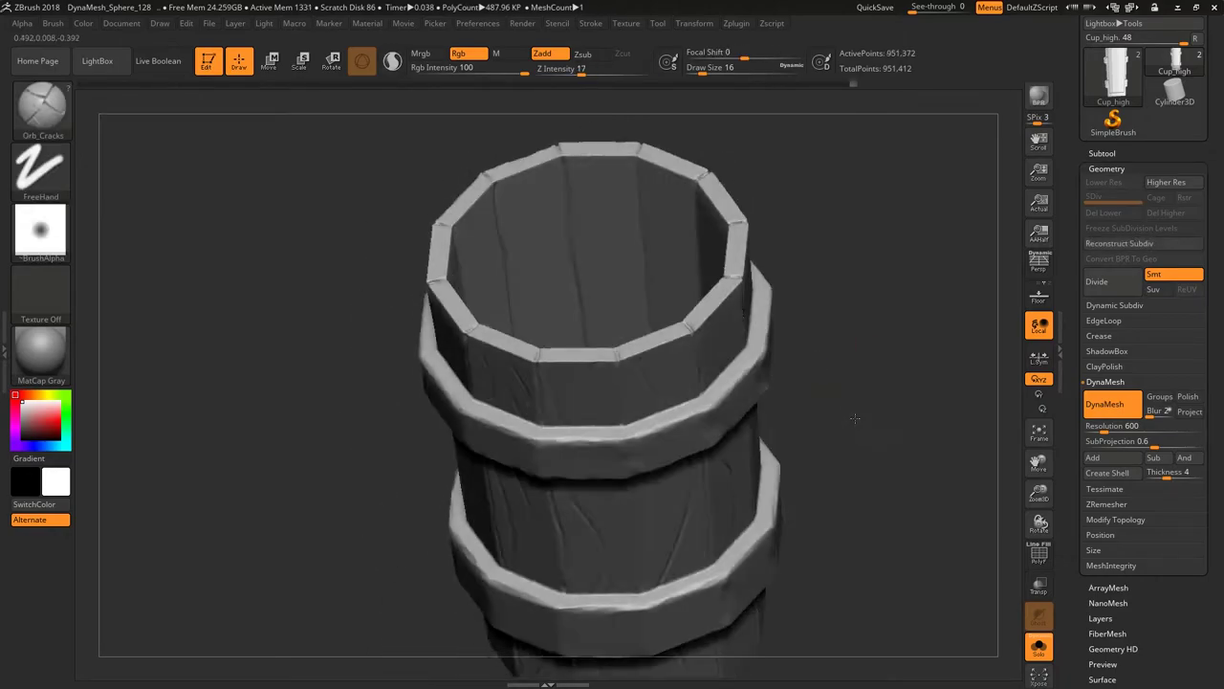
ctrl+shift+drag(456, 167, 309, 453)
mouse_move(315, 383)
right_down()
mouse_move(248, 217)
mouse_move(480, 164)
right_up()
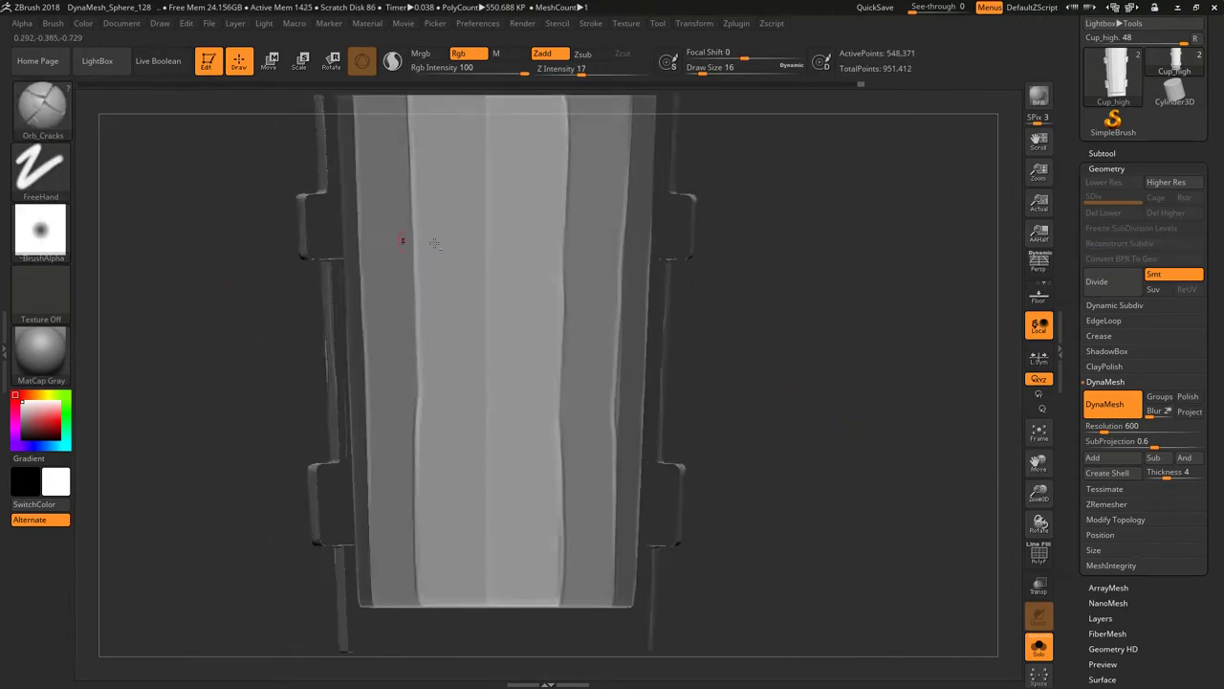
mouse_move(483, 655)
right_down()
mouse_move(893, 246)
mouse_move(763, 357)
mouse_move(724, 449)
mouse_move(743, 424)
right_up()
Unhide the whole cup and undo the WoodStuff stamp on its top.
ctrl+shift+click(893, 245)
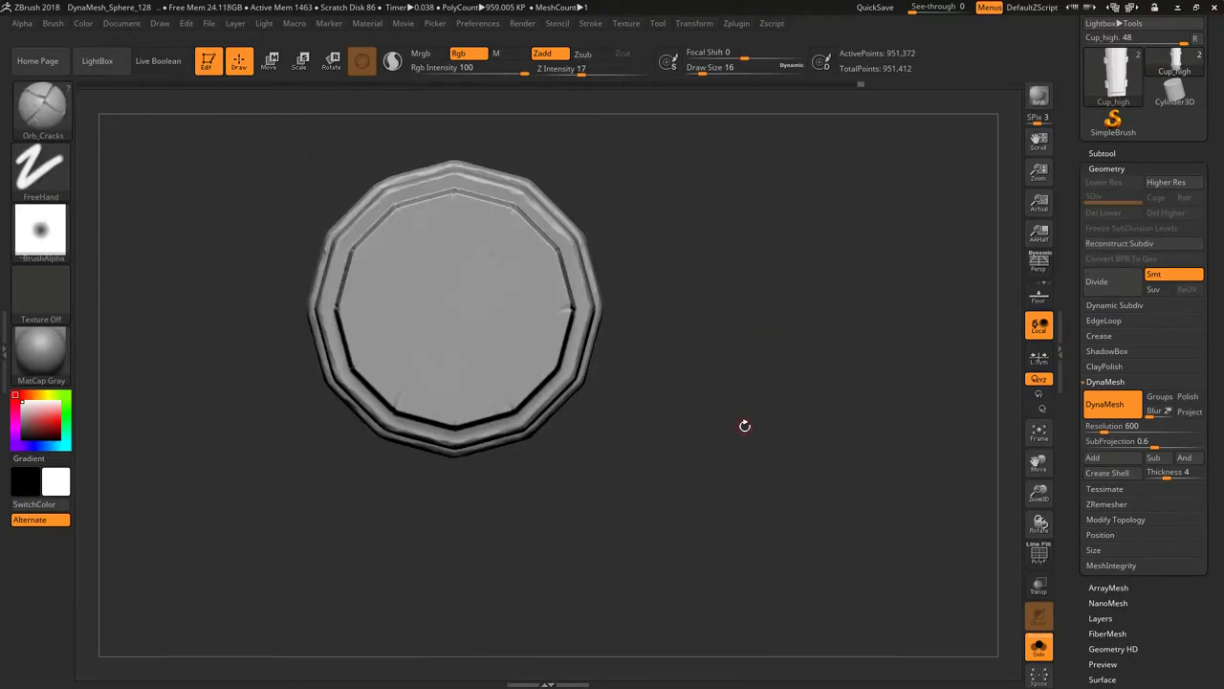
key(b)
key(ctrl+z)
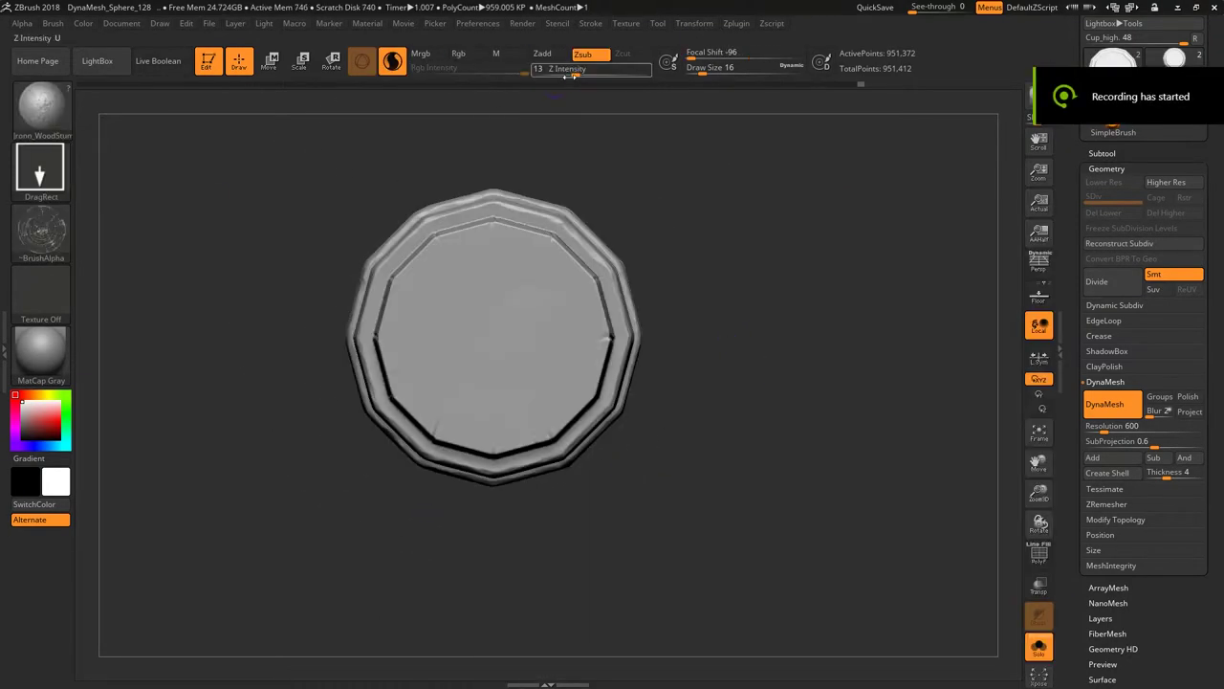
Raise Z Intensity to 6 and turn the cup to a side view.
drag(554, 70, 564, 70)
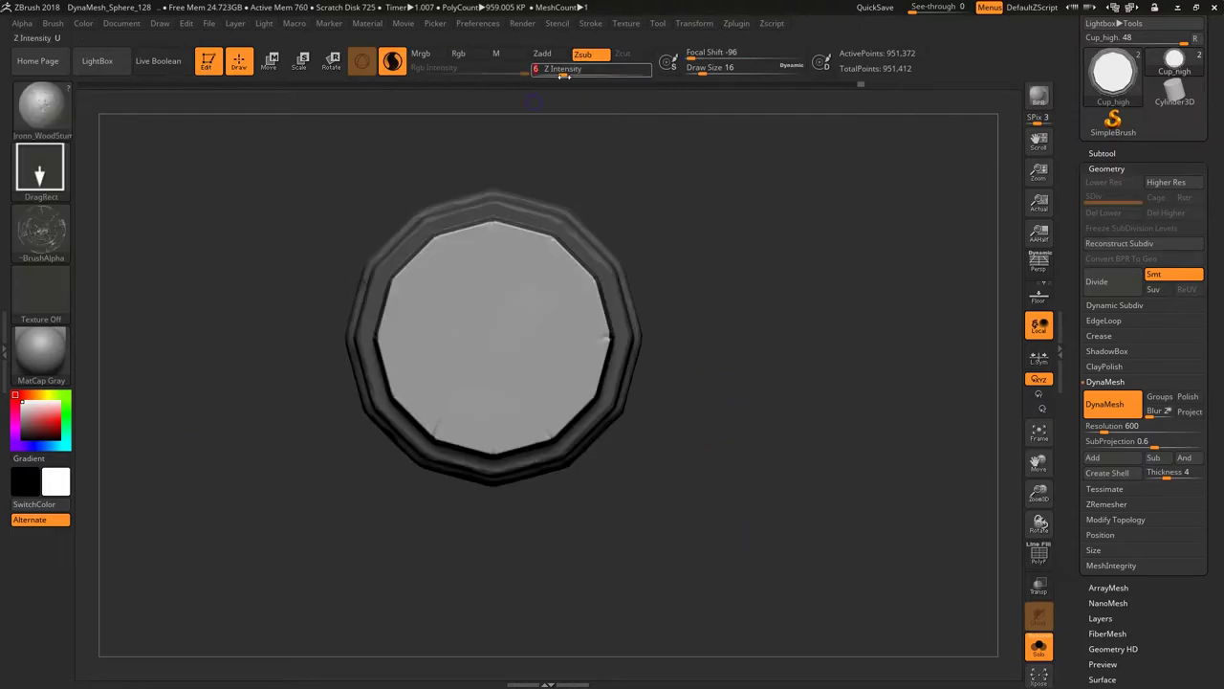
right_drag(542, 524, 705, 438)
drag(711, 294, 591, 384)
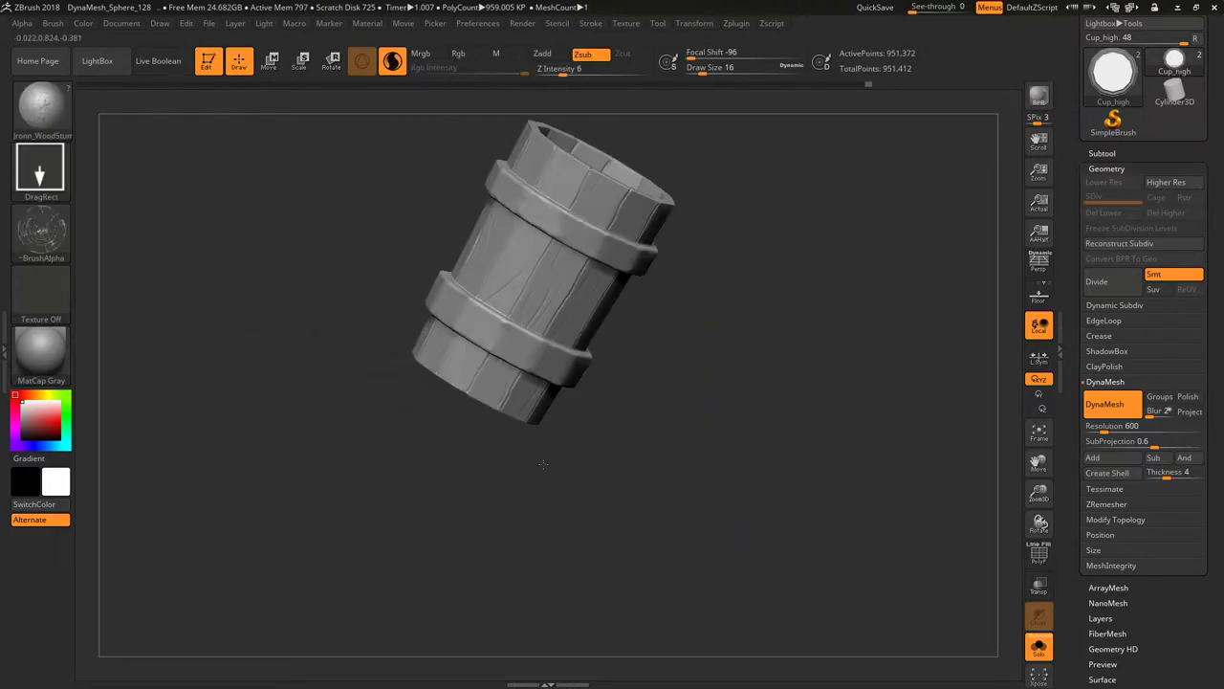
drag(673, 454, 635, 346)
mouse_move(565, 589)
mouse_down()
mouse_move(680, 577)
mouse_move(664, 465)
mouse_move(678, 443)
mouse_up()
Switch to Orb_Cracks3, isolate one plank strip, and carve grain, undoing a few strokes.
key(b)
key(c)
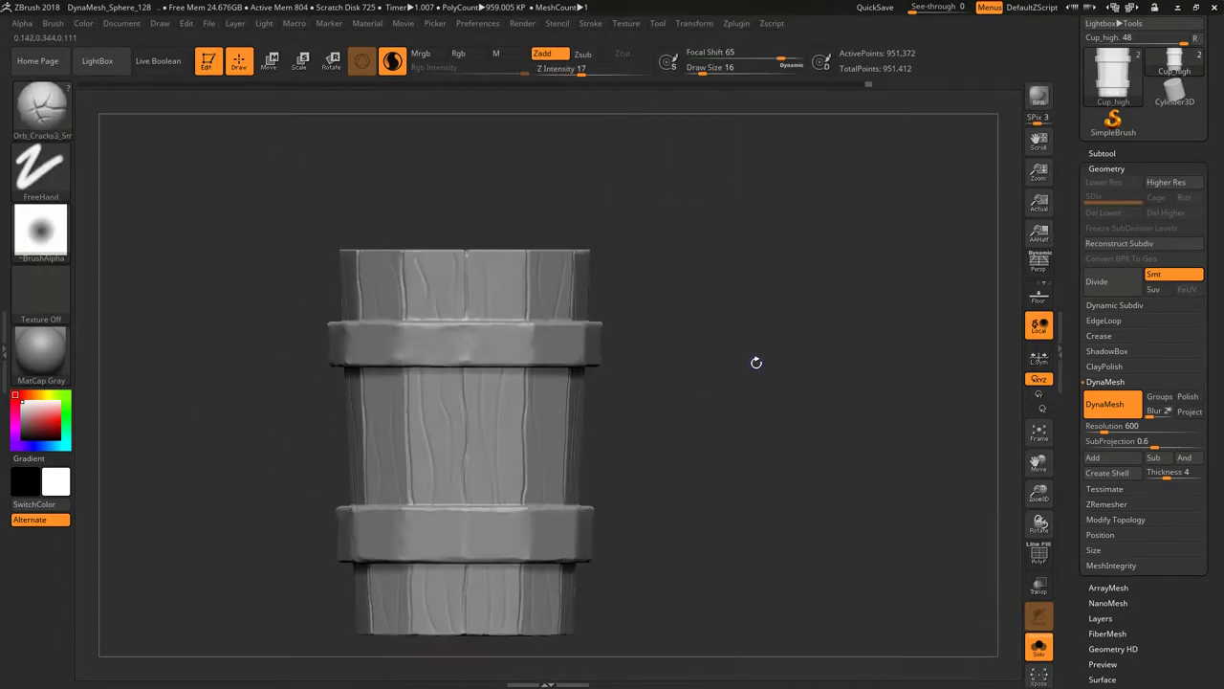
ctrl+shift+drag(675, 115, 464, 491)
key(f)
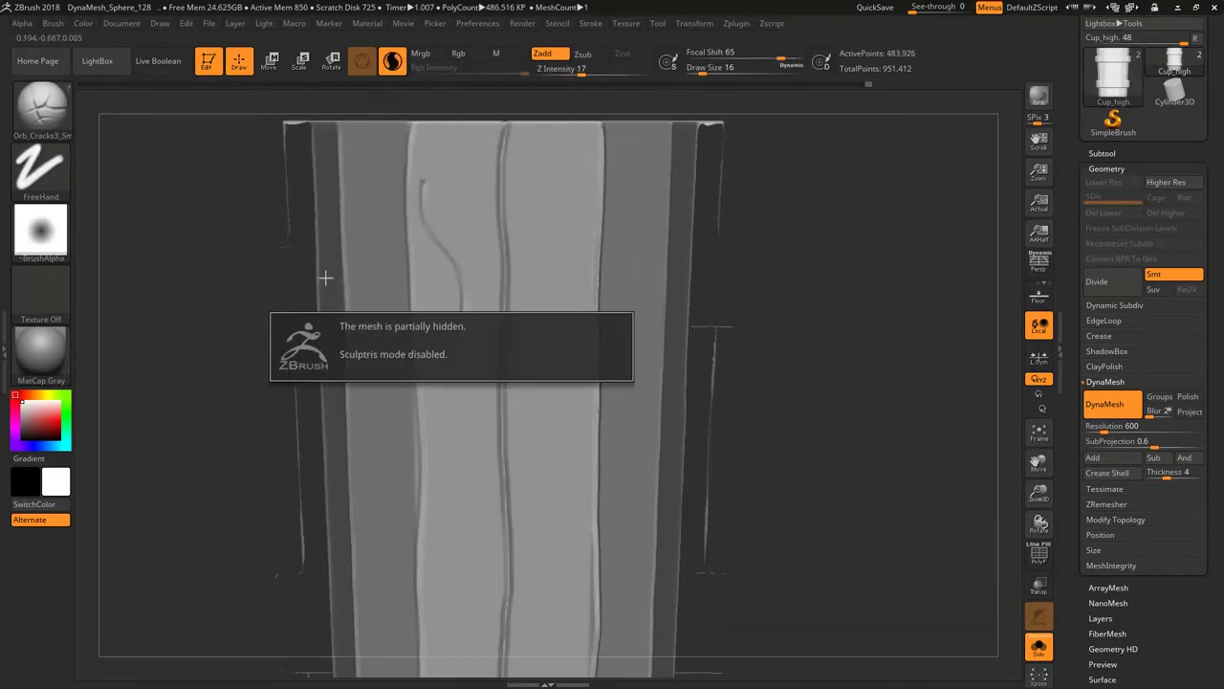
key(ctrl+z)
key(ctrl+z)
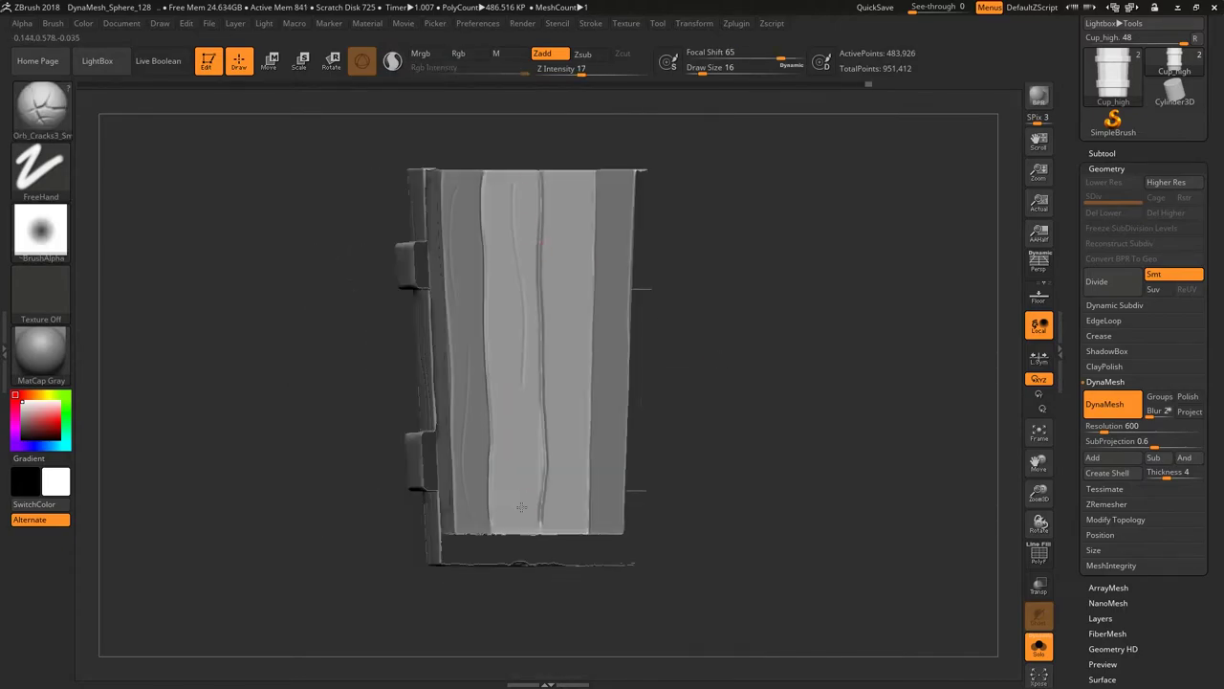
key(ctrl+z)
key(ctrl+z)
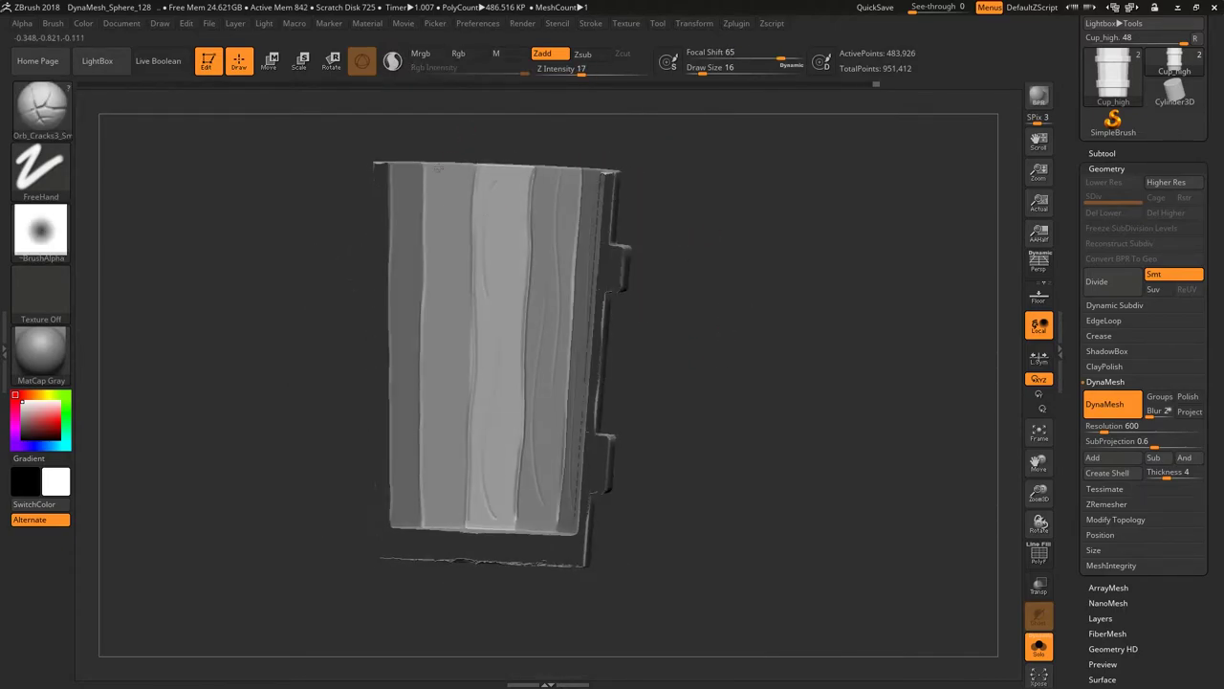
key(ctrl+z)
key(ctrl+z)
key(ctrl+z)
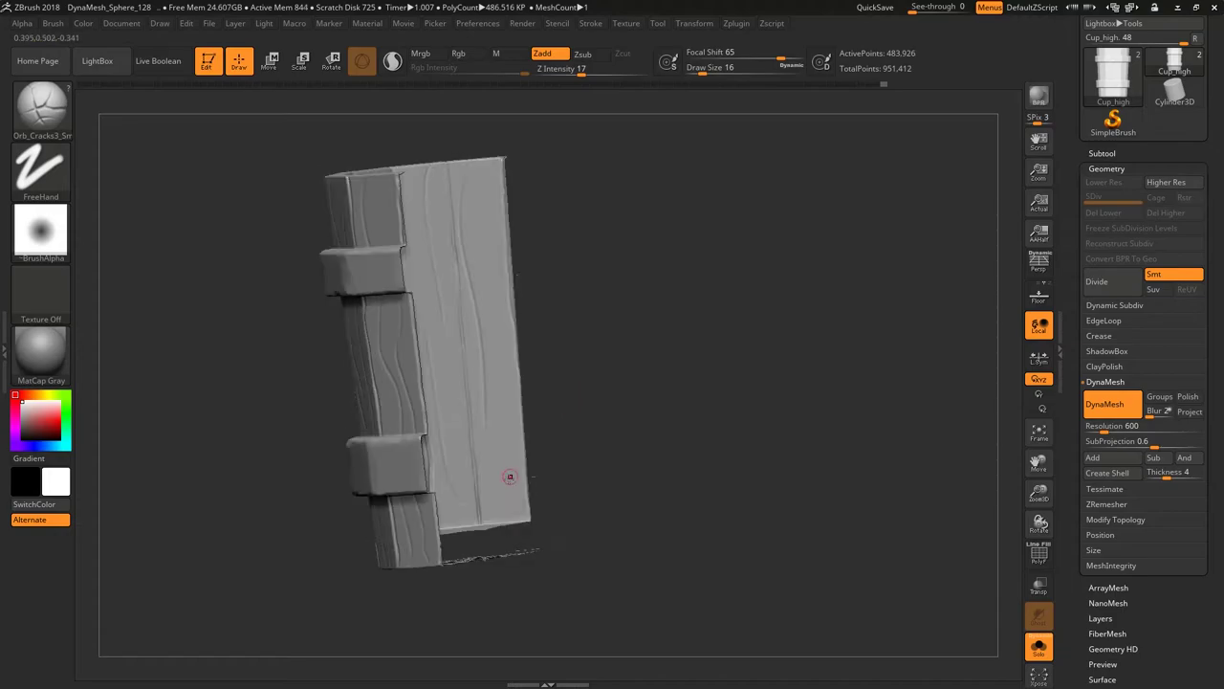
key(ctrl+z)
key(ctrl+z)
key(ctrl+z)
key(ctrl+z)
key(ctrl+z)
key(ctrl+z)
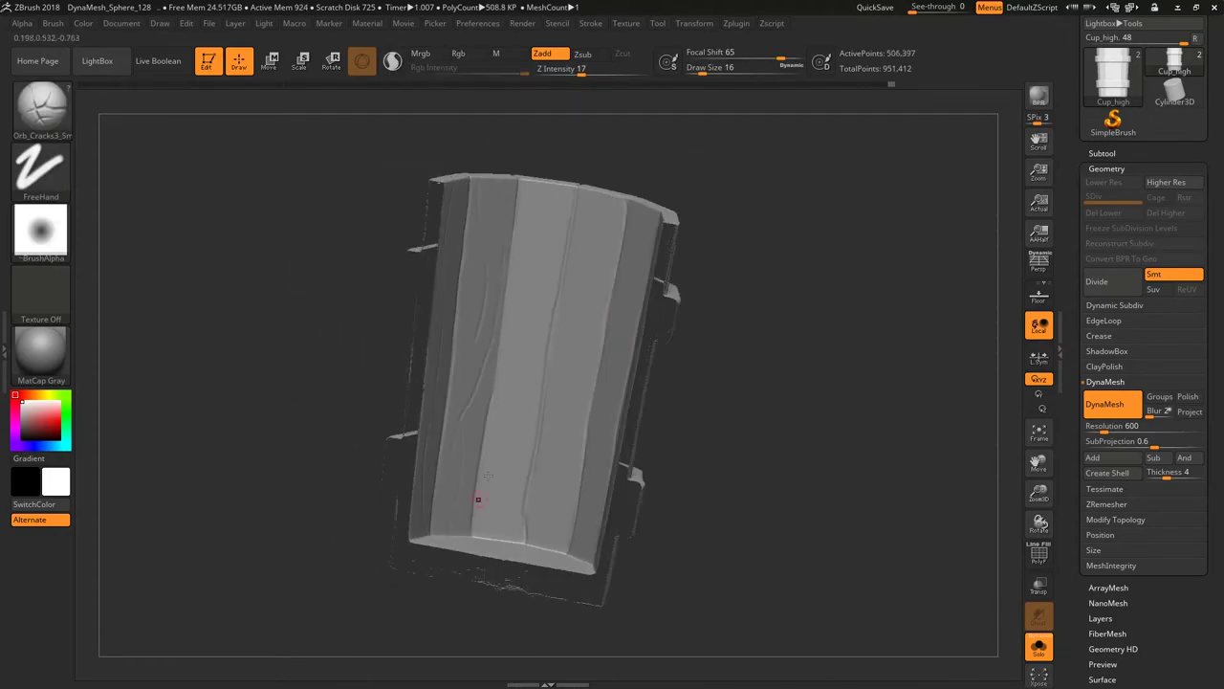
Bring back the full banded cup in front view and mark one metal band.
shift+drag(545, 198, 648, 212)
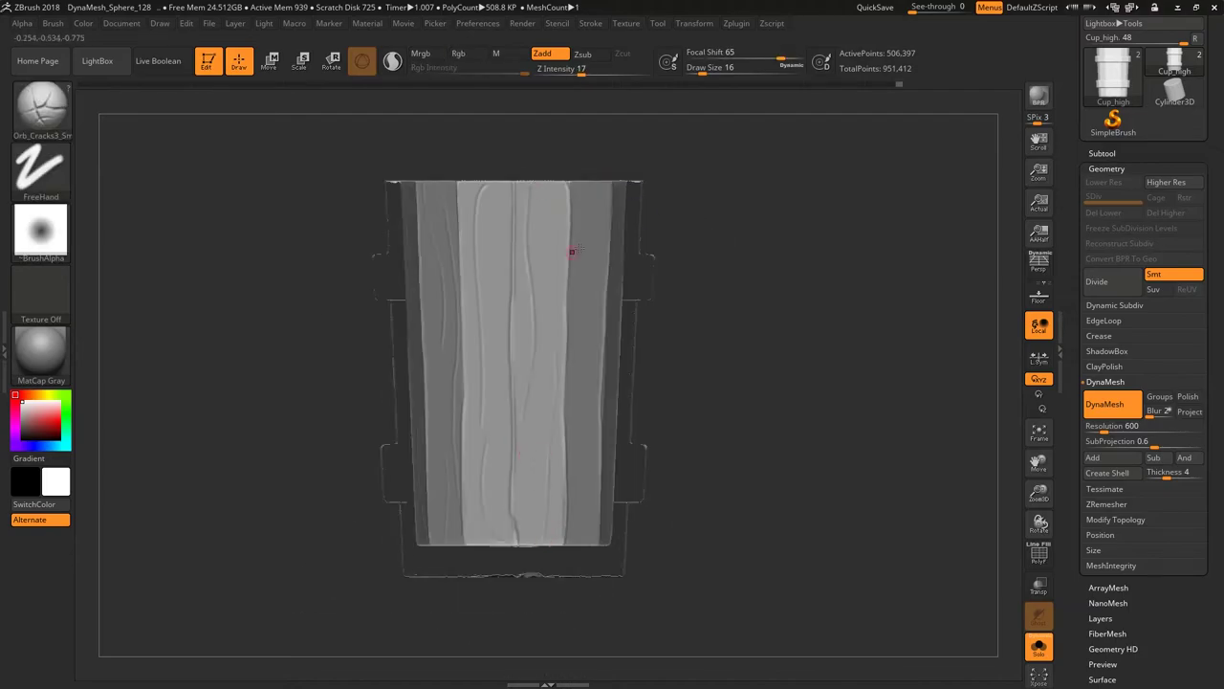
key(ctrl+shift+z)
key(ctrl+shift+z)
key(ctrl+shift+z)
key(ctrl+shift+z)
key(ctrl+shift+z)
key(ctrl+shift+z)
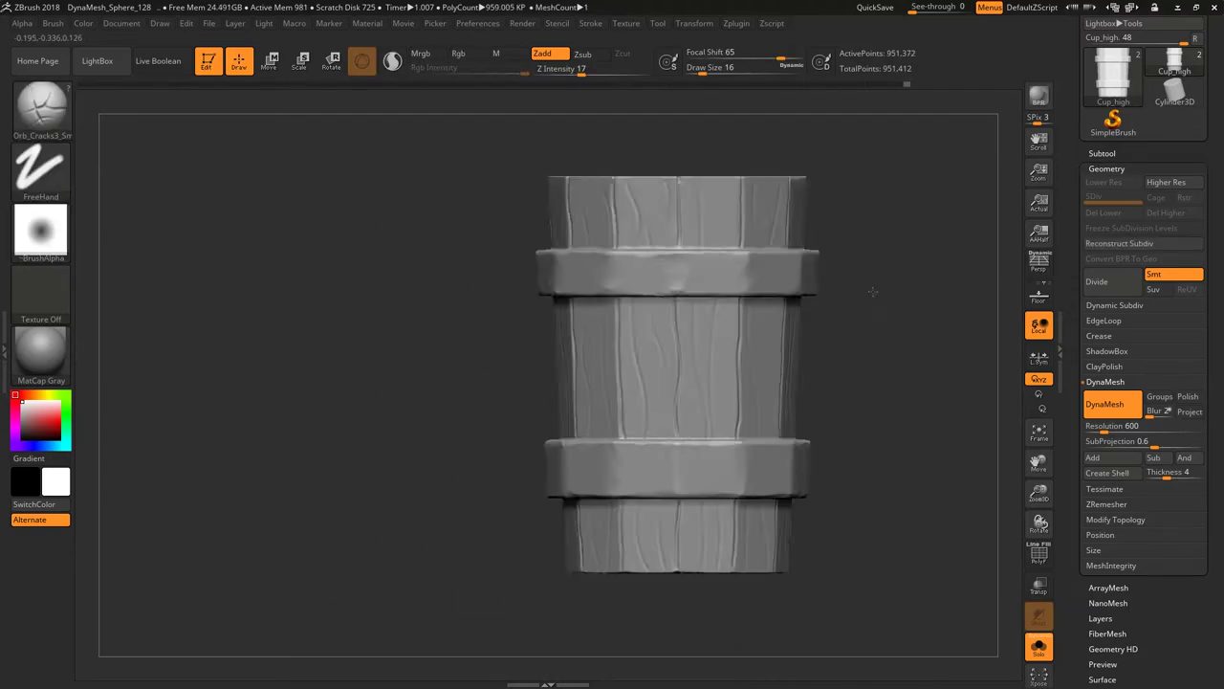
key(ctrl+shift+z)
key(ctrl+shift+z)
key(ctrl+shift+z)
key(ctrl+shift+z)
mouse_move(332, 214)
ctrl+shift+mouse_down()
mouse_move(847, 350)
mouse_move(328, 194)
mouse_move(407, 299)
ctrl+shift+mouse_up()
Orbit around the isolated metal band and zoom in on its top arc.
drag(454, 231, 328, 386)
mouse_move(419, 485)
mouse_down()
mouse_move(643, 419)
mouse_move(716, 268)
mouse_move(710, 227)
mouse_move(443, 185)
mouse_up()
key(f)
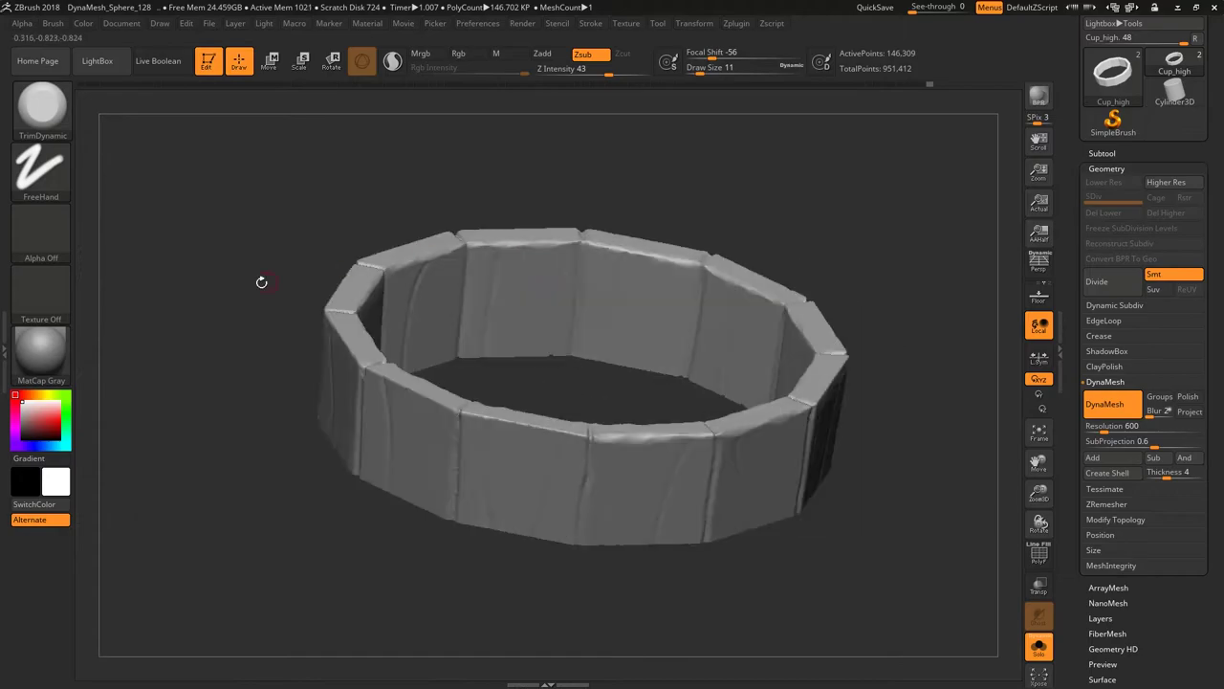
drag(319, 259, 340, 416)
mouse_move(442, 462)
mouse_down()
mouse_move(618, 462)
mouse_move(724, 276)
mouse_move(612, 429)
mouse_move(639, 369)
mouse_move(832, 478)
mouse_up()
mouse_move(769, 197)
mouse_down()
mouse_move(792, 186)
mouse_move(577, 234)
mouse_move(777, 310)
mouse_move(424, 342)
mouse_up()
Polish the band's segment edges with hPolish, then unhide the whole cup.
key(b)
key(h)
key(p)
mouse_move(386, 425)
mouse_down()
mouse_move(600, 219)
mouse_move(587, 307)
mouse_up()
ctrl+shift+click(587, 306)
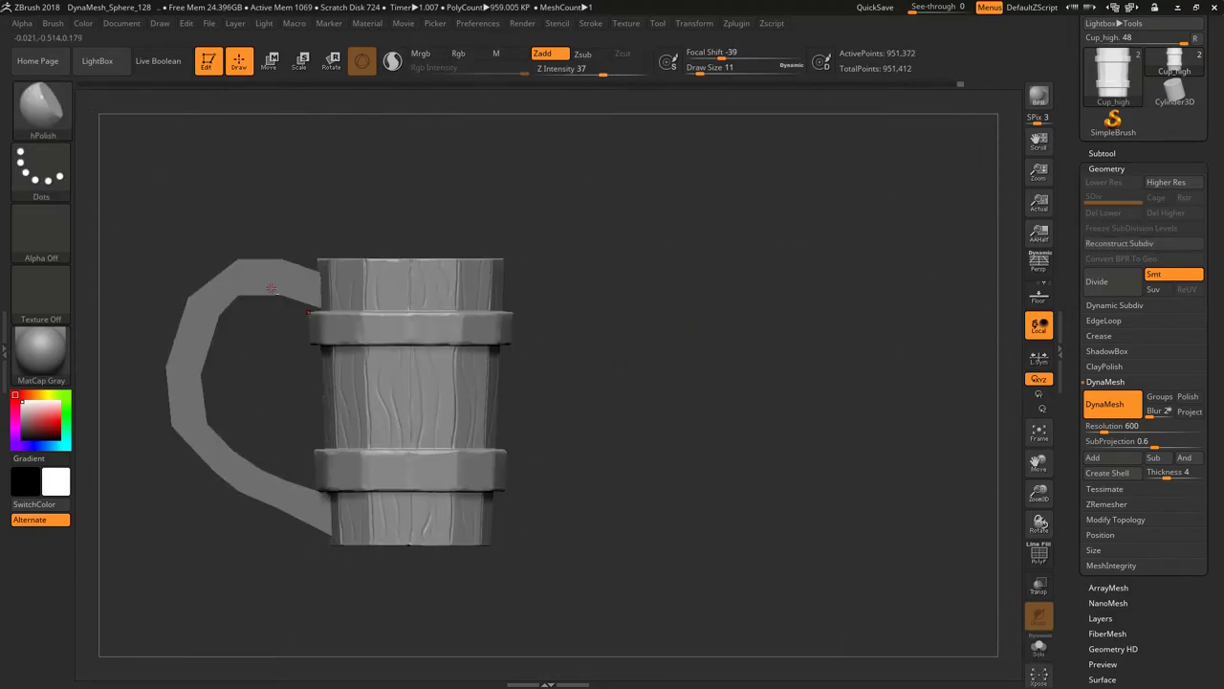
Solo Handle_high, lower its SDiv, and DynaMesh it at resolution 968.
alt+click(270, 288)
key(shift+f)
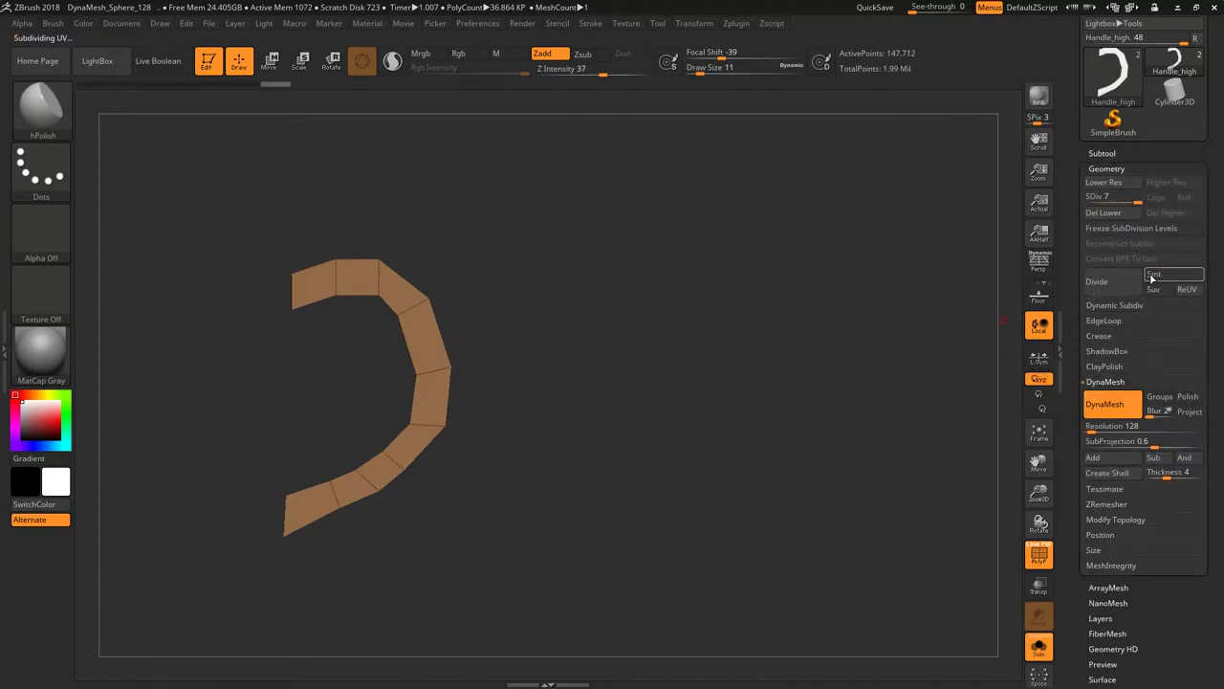
key(shift+d)
mouse_move(687, 269)
mouse_down()
mouse_move(826, 143)
mouse_move(997, 161)
mouse_up()
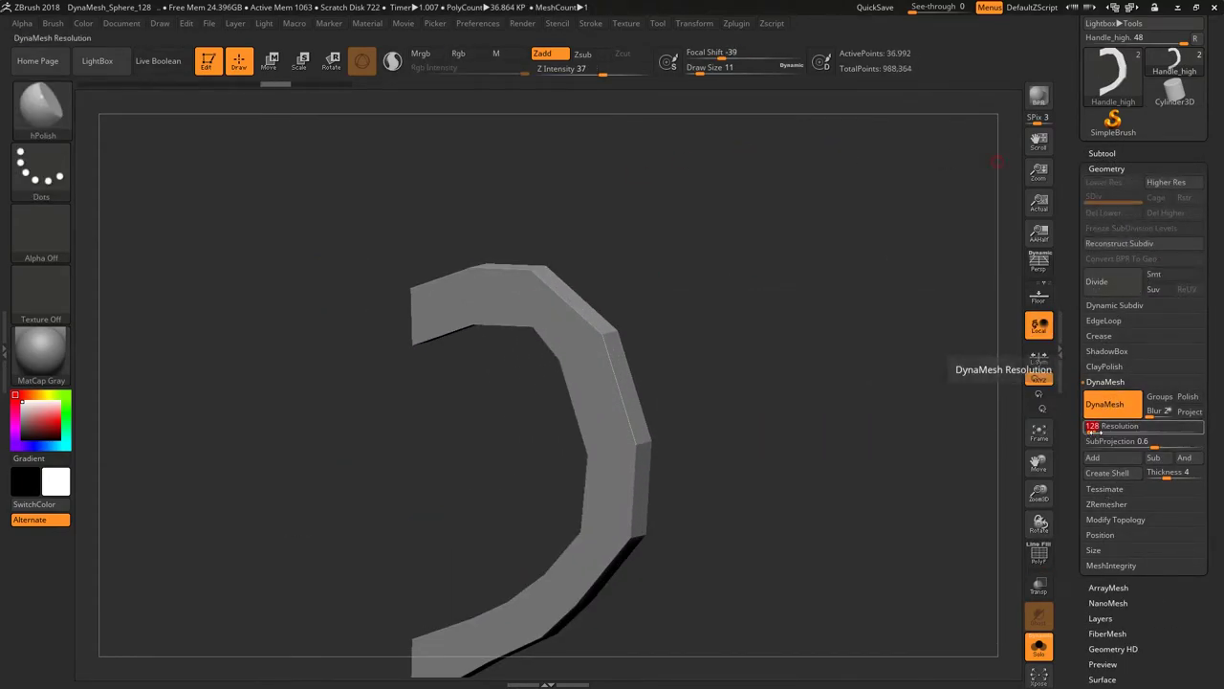
click(1107, 407)
Trim the handle's edges into flat bevels with the TrimDynamic brush.
mouse_move(962, 334)
mouse_down()
mouse_move(417, 240)
mouse_move(1014, 392)
mouse_up()
mouse_move(477, 374)
mouse_down()
mouse_move(579, 334)
mouse_move(409, 290)
mouse_up()
drag(680, 408, 529, 383)
mouse_move(432, 247)
mouse_down()
mouse_move(634, 240)
mouse_move(658, 341)
mouse_move(704, 369)
mouse_move(622, 401)
mouse_move(527, 478)
mouse_move(420, 496)
mouse_up()
drag(437, 455, 453, 427)
drag(429, 477, 443, 383)
mouse_move(469, 425)
mouse_down()
mouse_move(588, 270)
mouse_move(437, 308)
mouse_up()
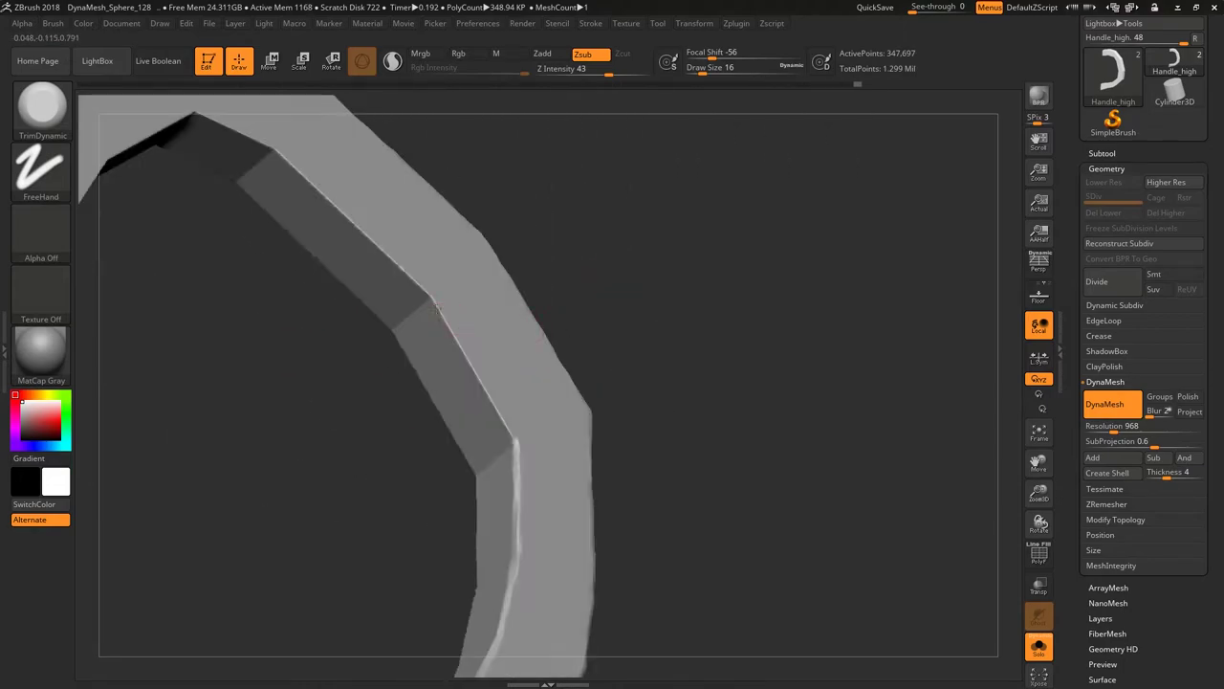
mouse_move(476, 378)
mouse_down()
mouse_move(392, 276)
mouse_move(226, 313)
mouse_up()
mouse_move(355, 300)
mouse_down()
mouse_move(479, 349)
mouse_move(309, 508)
mouse_move(322, 361)
mouse_up()
mouse_move(275, 299)
mouse_down()
mouse_move(281, 374)
mouse_move(372, 470)
mouse_move(411, 459)
mouse_move(595, 487)
mouse_move(571, 334)
mouse_move(441, 456)
mouse_up()
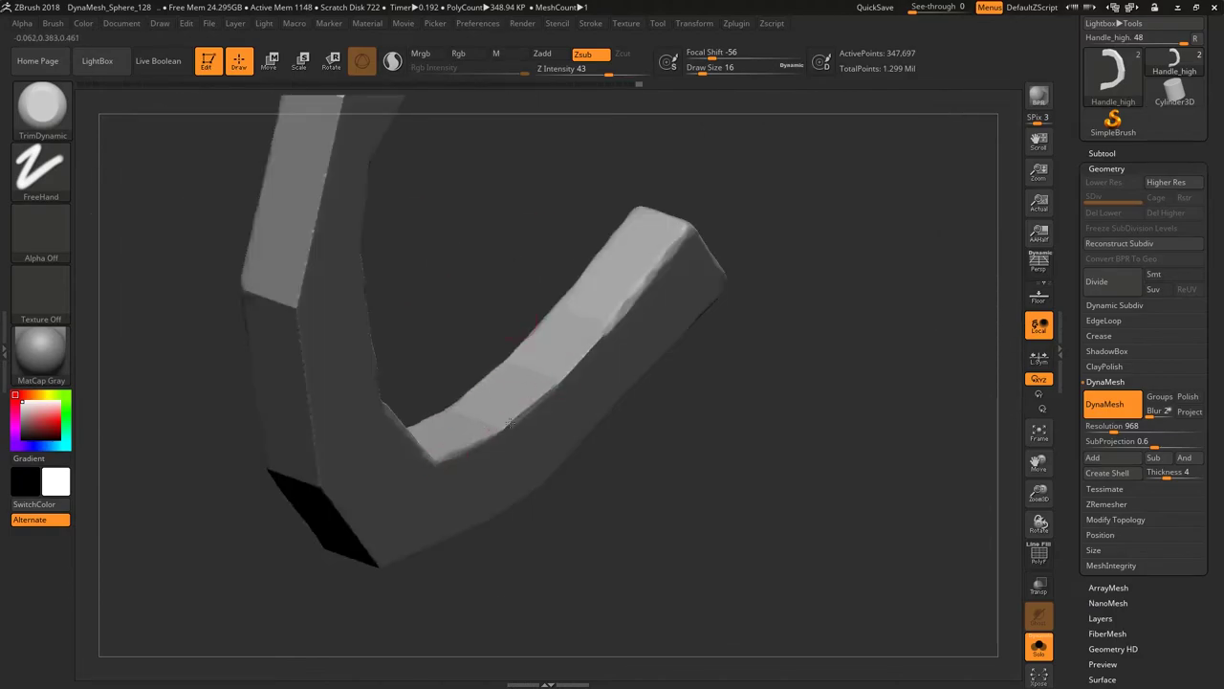
Continue trimming both arms' edges flat, finishing in a flat side view.
mouse_move(587, 533)
mouse_down()
mouse_move(446, 429)
mouse_move(437, 465)
mouse_move(498, 334)
mouse_move(435, 428)
mouse_move(491, 363)
mouse_up()
mouse_move(342, 506)
mouse_down()
mouse_move(320, 501)
mouse_move(320, 422)
mouse_up()
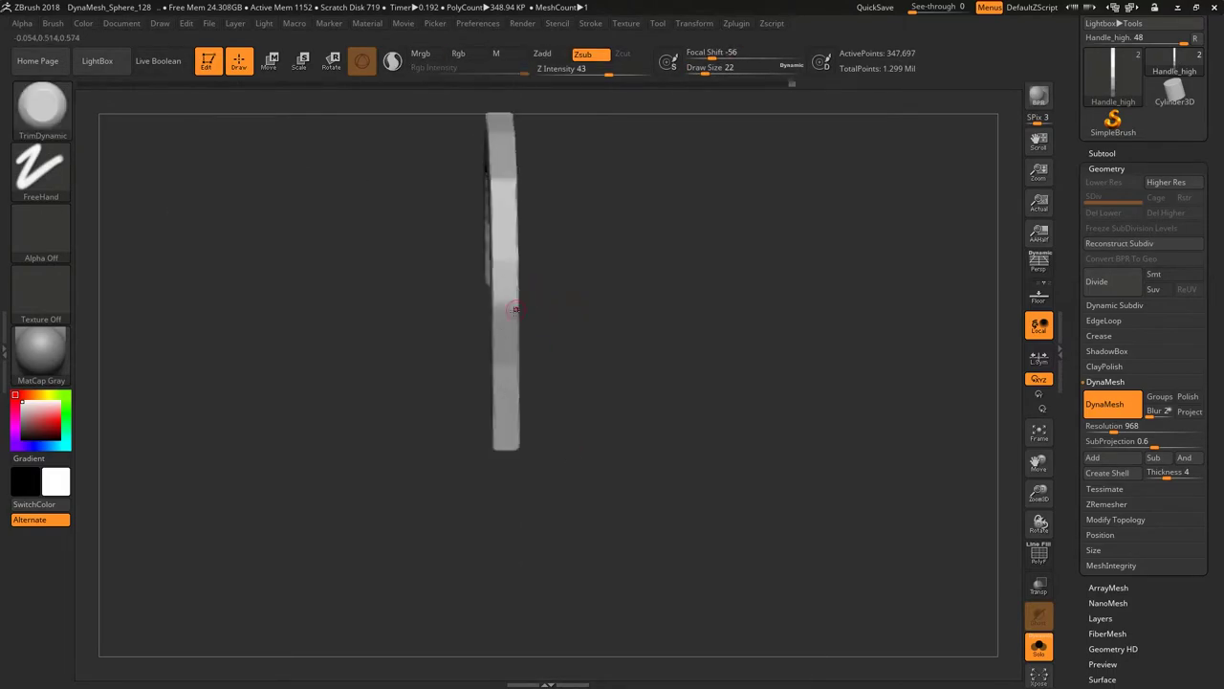
drag(514, 309, 571, 321)
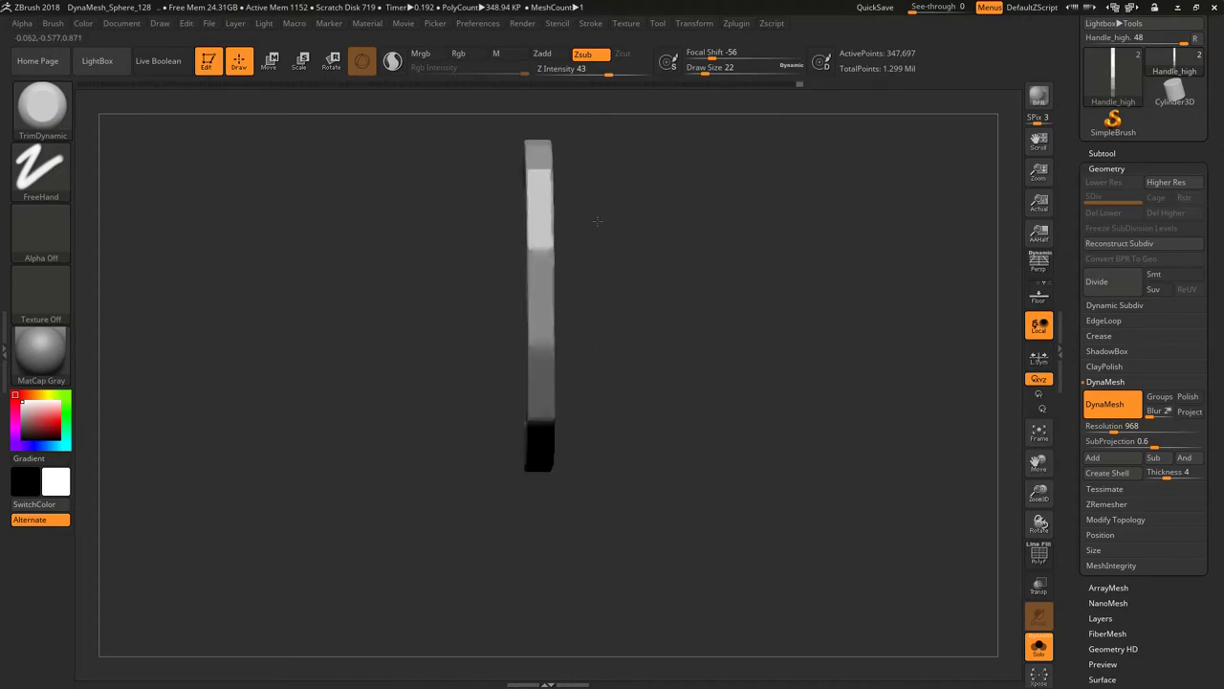
mouse_move(543, 229)
mouse_down()
mouse_move(404, 317)
mouse_move(817, 125)
mouse_move(561, 307)
mouse_up()
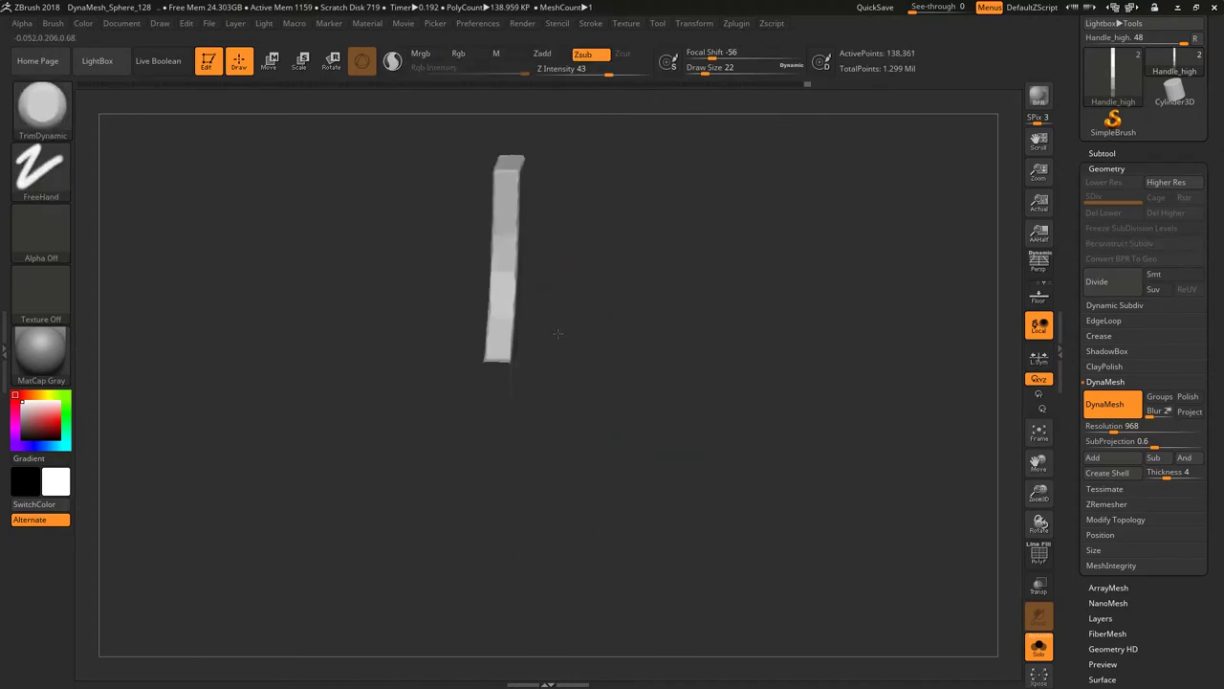
drag(473, 290, 456, 295)
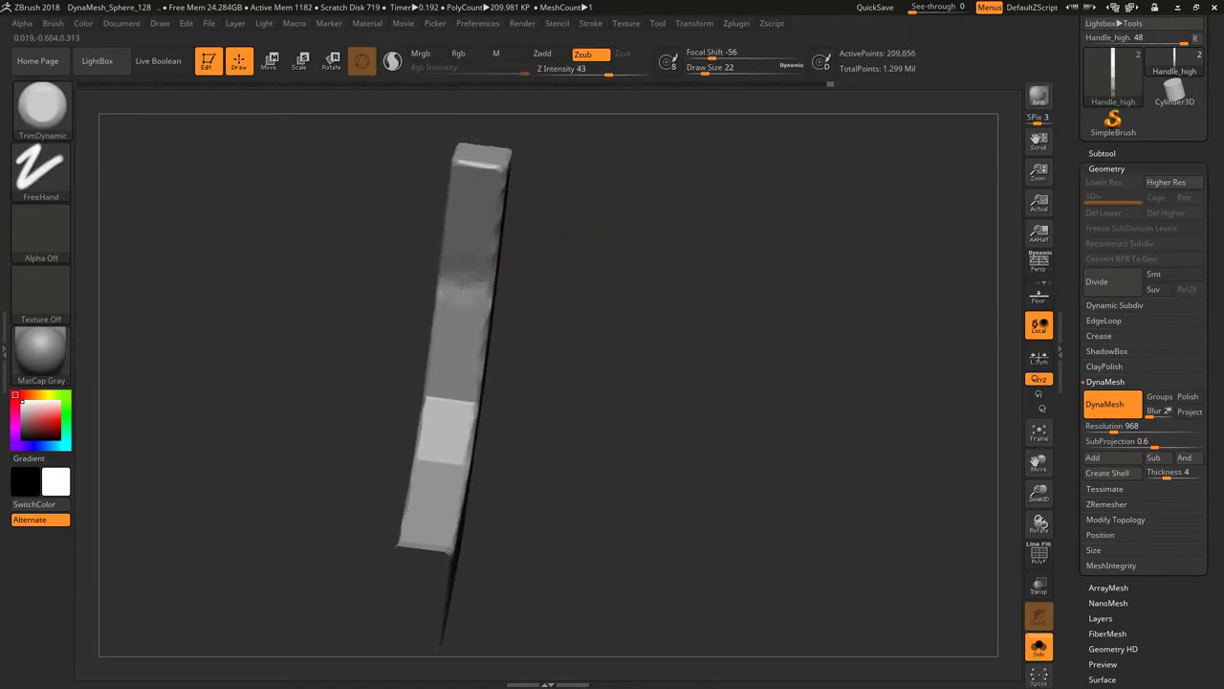
drag(462, 285, 462, 377)
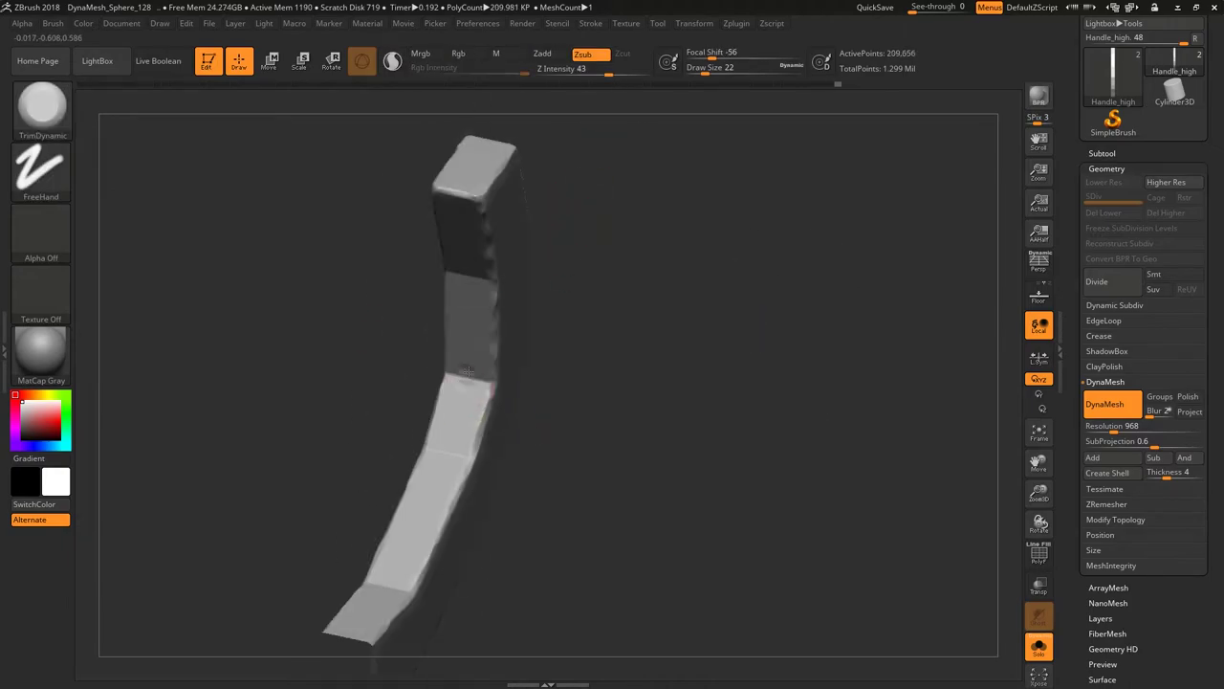
mouse_move(470, 354)
right_down()
mouse_move(411, 362)
mouse_move(552, 383)
mouse_move(402, 210)
right_up()
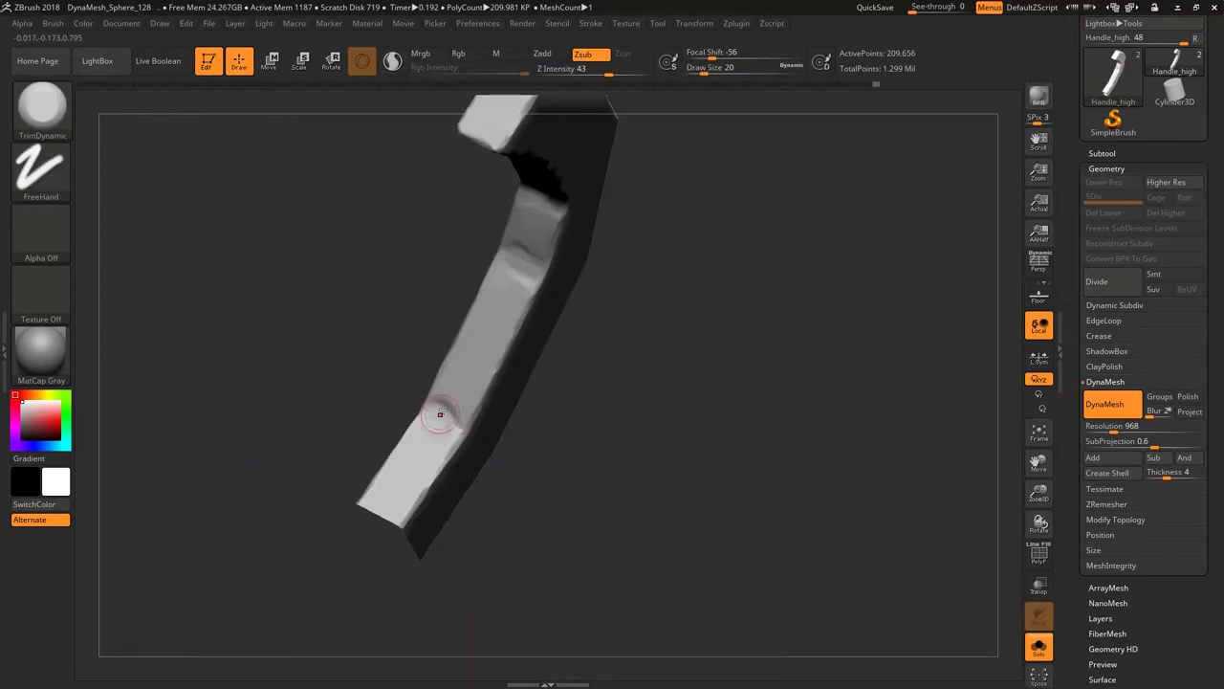
right_drag(440, 413, 509, 305)
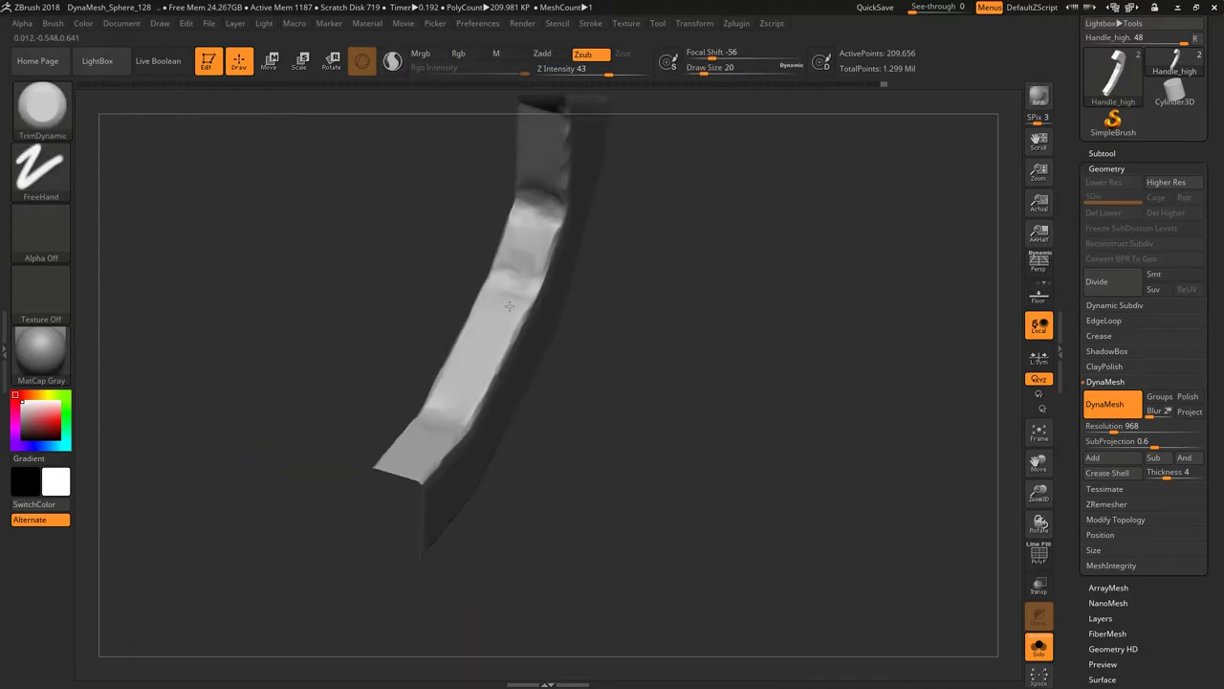
right_drag(630, 435, 444, 265)
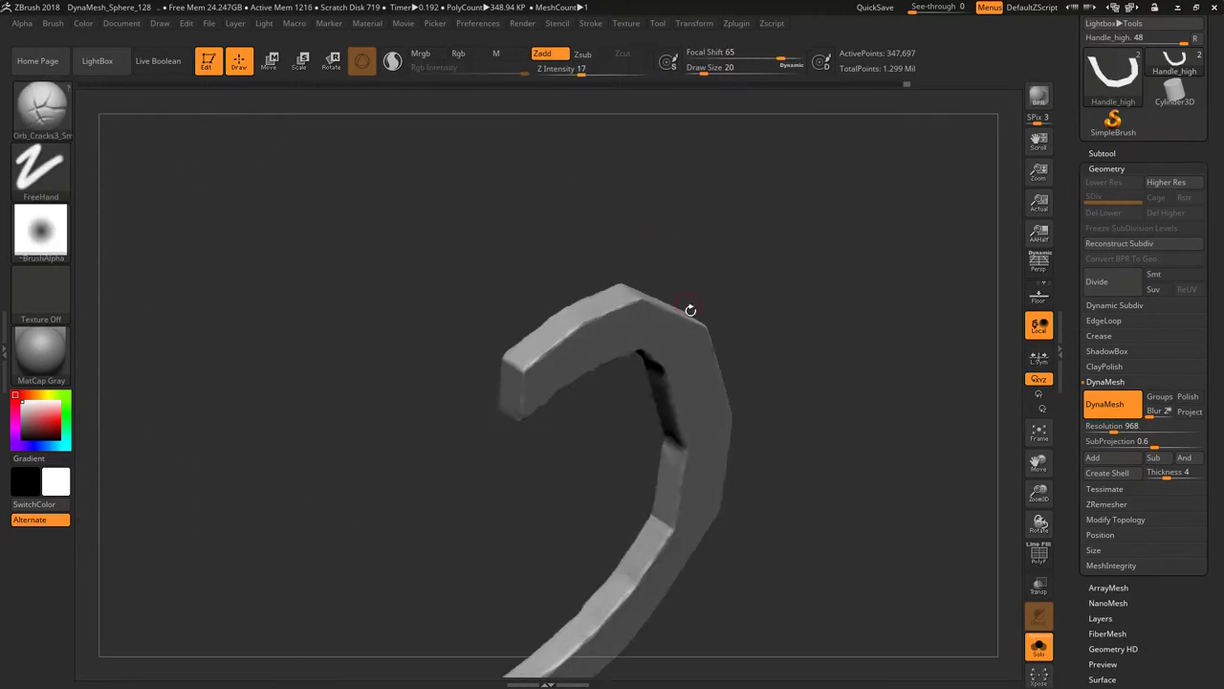
shift+right_drag(691, 310, 415, 241)
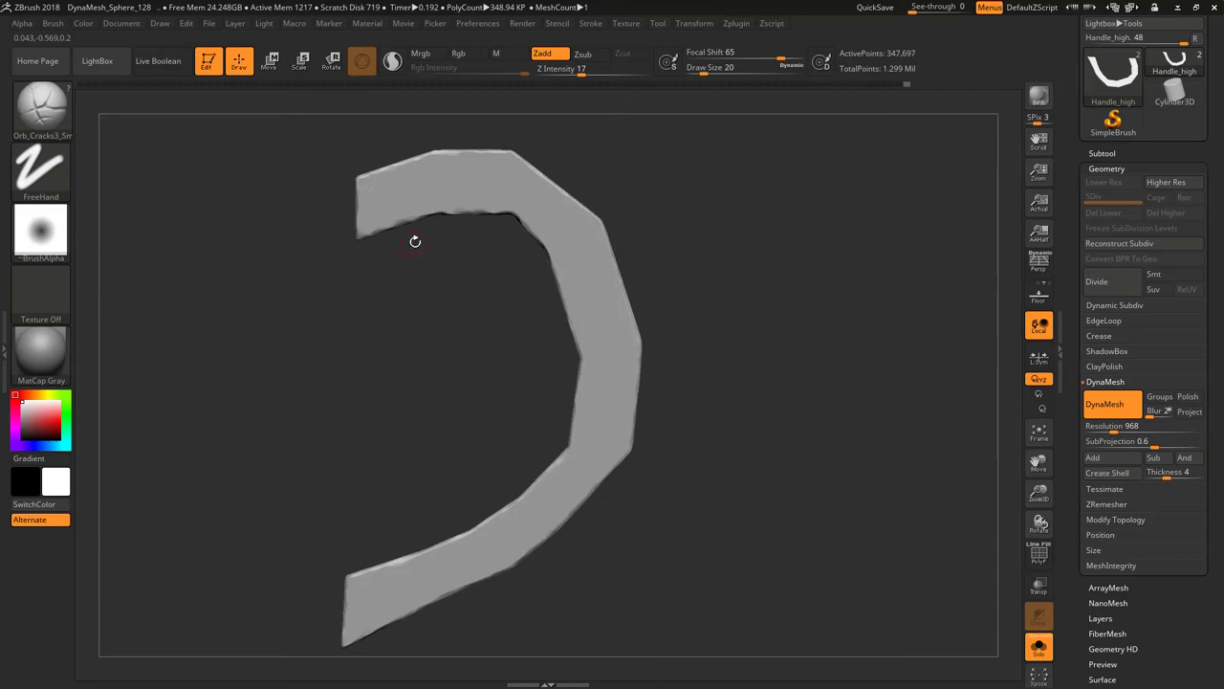
Carve Orb_Cracks grain grooves across both handle arms, turning it to reach every side.
right_drag(540, 223, 407, 386)
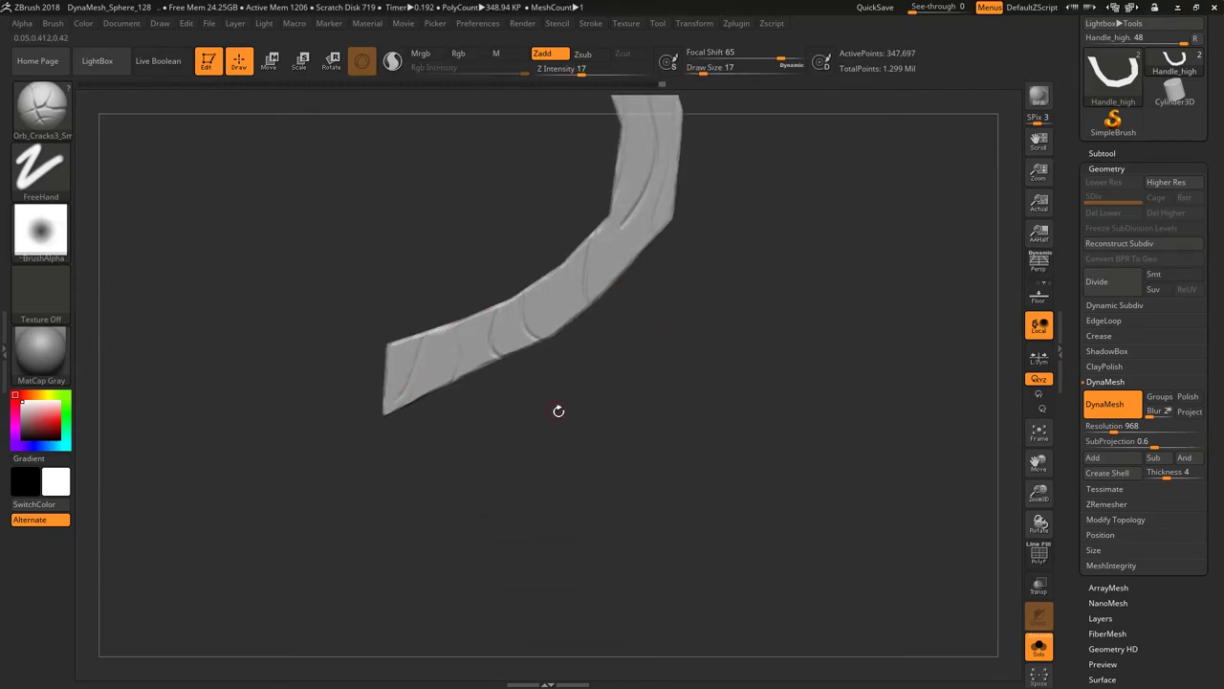
right_drag(557, 409, 486, 191)
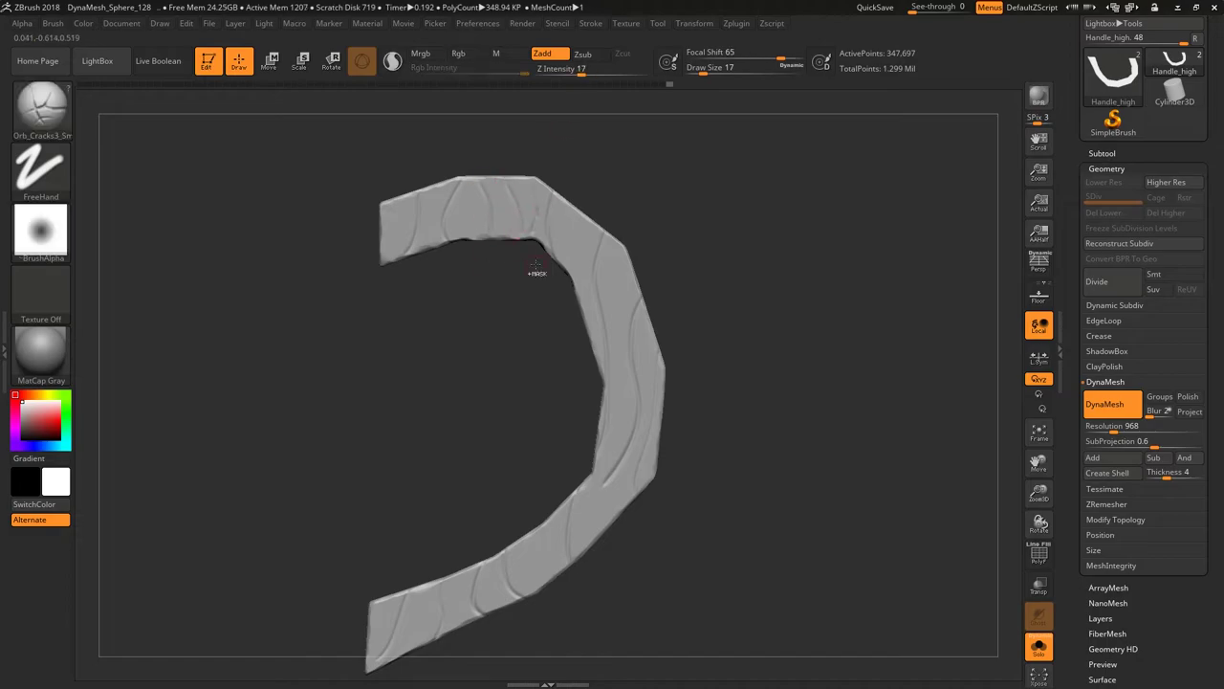
right_drag(530, 234, 637, 223)
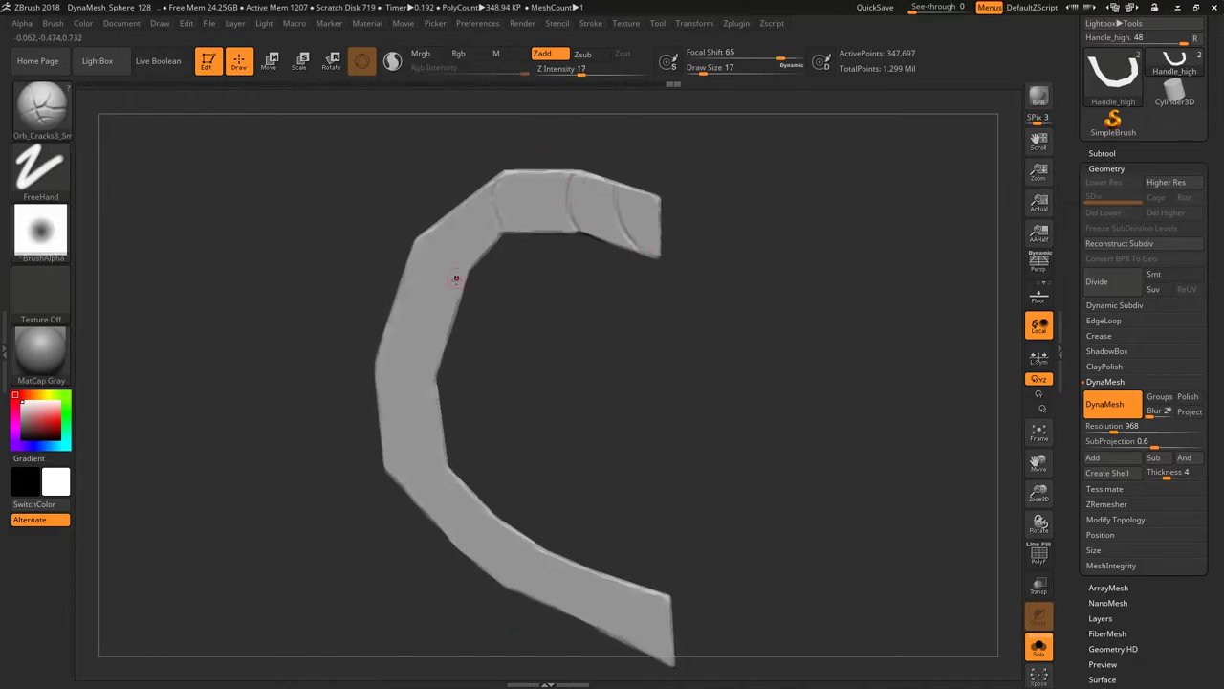
right_drag(440, 364, 598, 515)
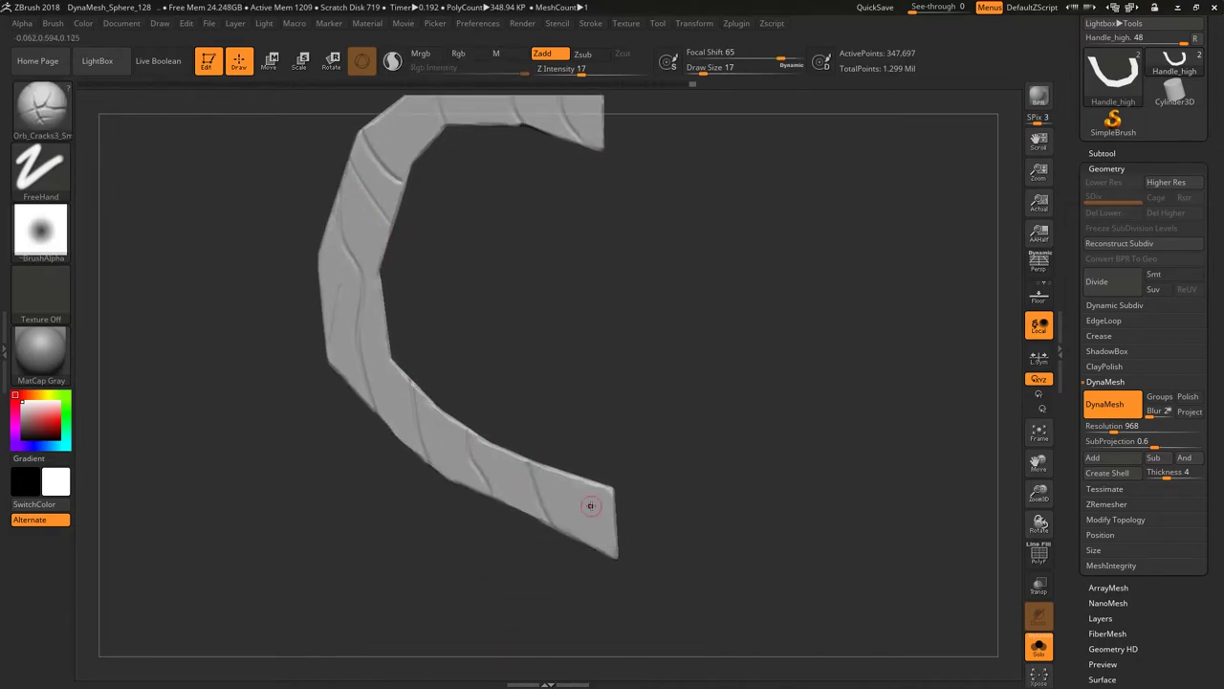
mouse_move(558, 413)
right_down()
mouse_move(492, 320)
mouse_move(511, 350)
mouse_move(571, 180)
mouse_move(491, 449)
mouse_move(589, 378)
mouse_move(587, 336)
mouse_move(609, 350)
mouse_move(600, 159)
right_up()
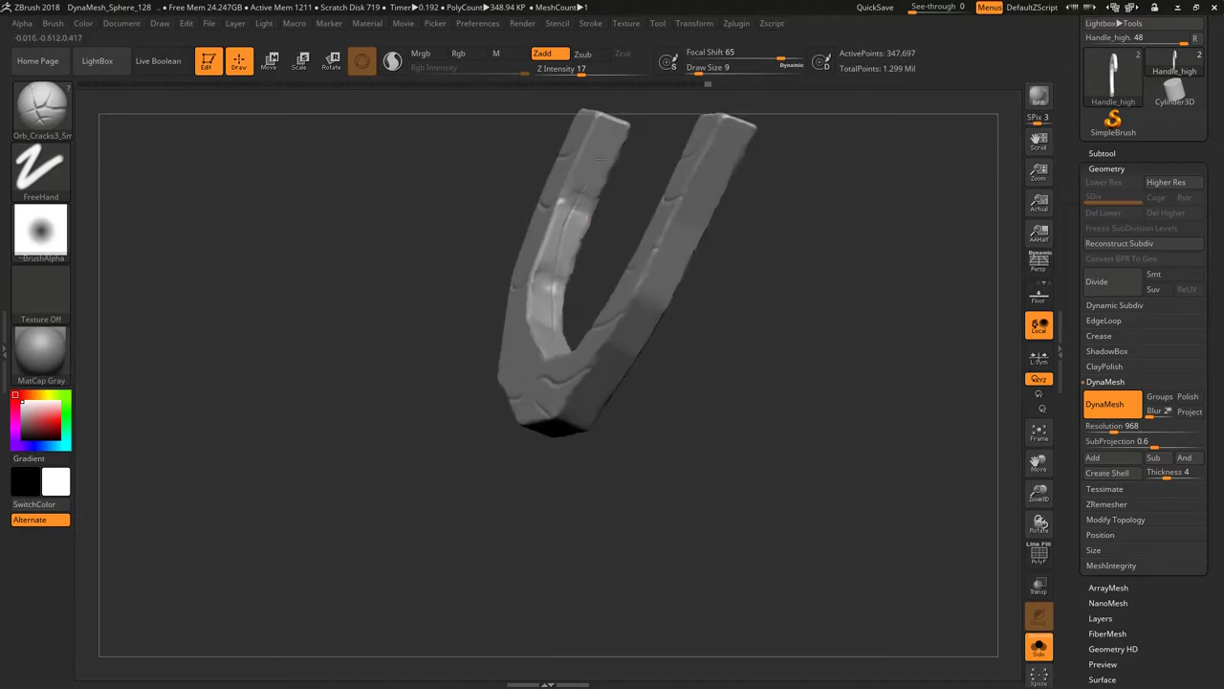
mouse_move(606, 249)
right_down()
mouse_move(521, 282)
mouse_move(531, 428)
mouse_move(546, 384)
mouse_move(555, 393)
mouse_move(635, 315)
mouse_move(508, 235)
mouse_move(533, 434)
mouse_move(516, 383)
mouse_move(404, 287)
mouse_move(664, 363)
mouse_move(555, 325)
mouse_move(496, 268)
mouse_move(544, 297)
mouse_move(551, 284)
mouse_move(439, 198)
right_up()
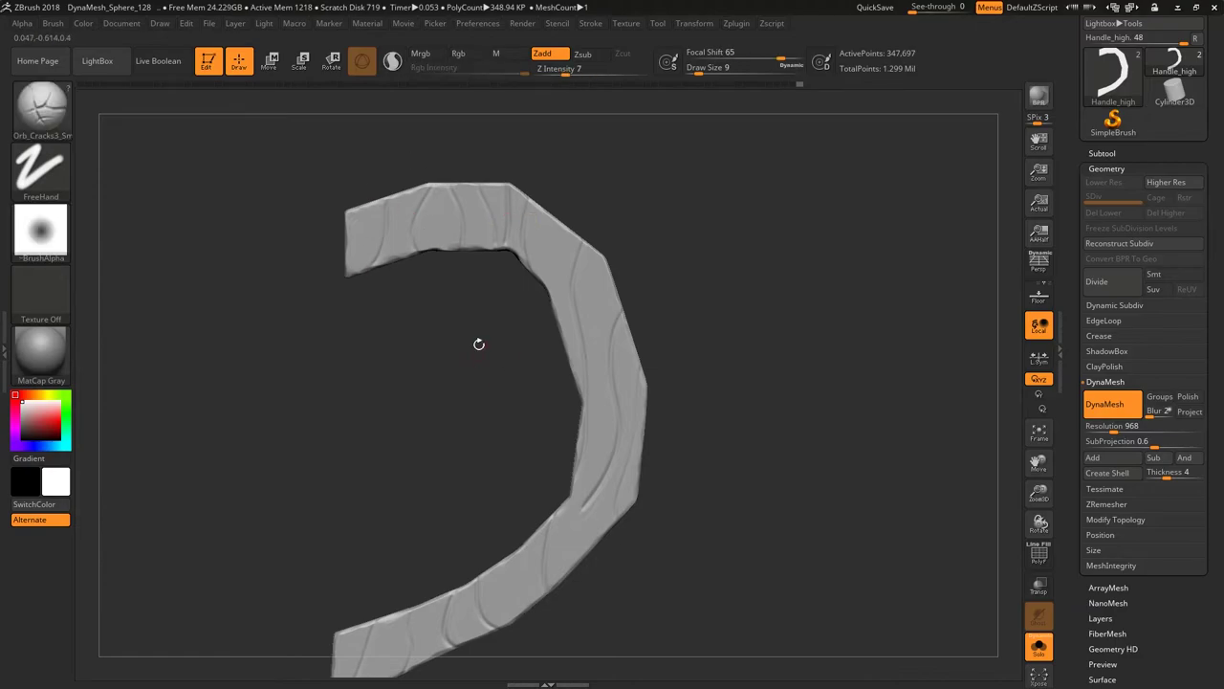
right_drag(467, 367, 389, 289)
mouse_move(522, 284)
right_down()
mouse_move(383, 265)
mouse_move(454, 483)
right_up()
right_drag(563, 563, 415, 273)
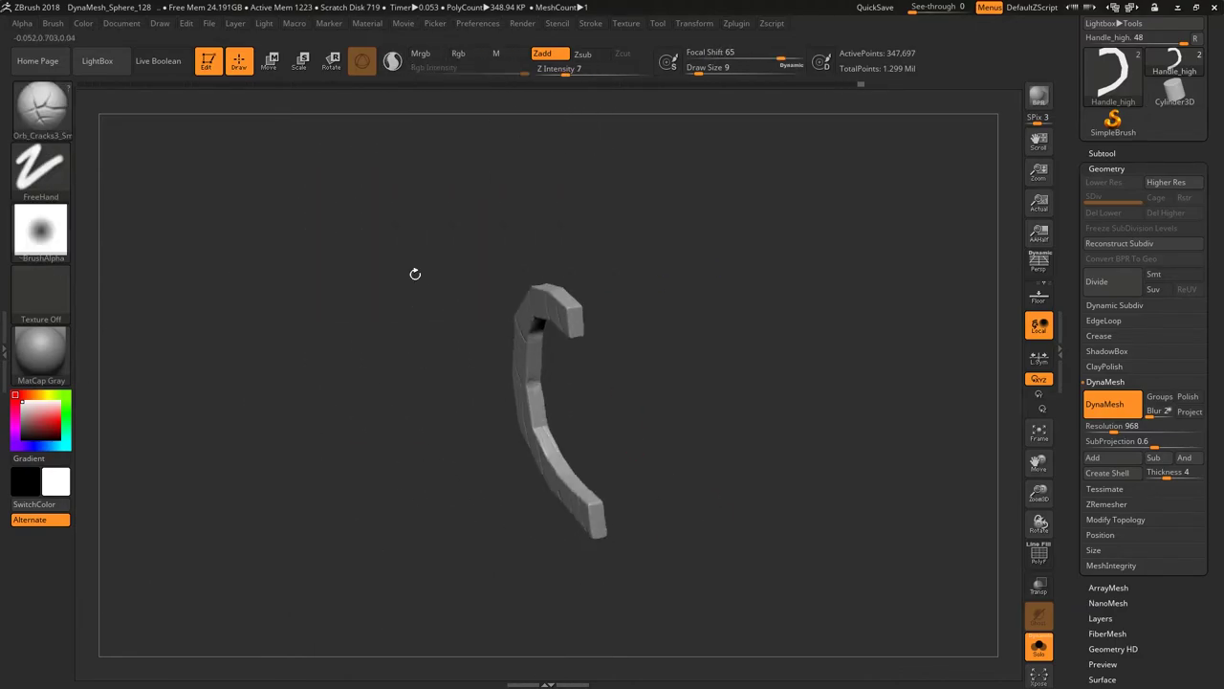
Turn off Solo and export Handle_high via Tool > Export.
click(1038, 647)
click(1090, 167)
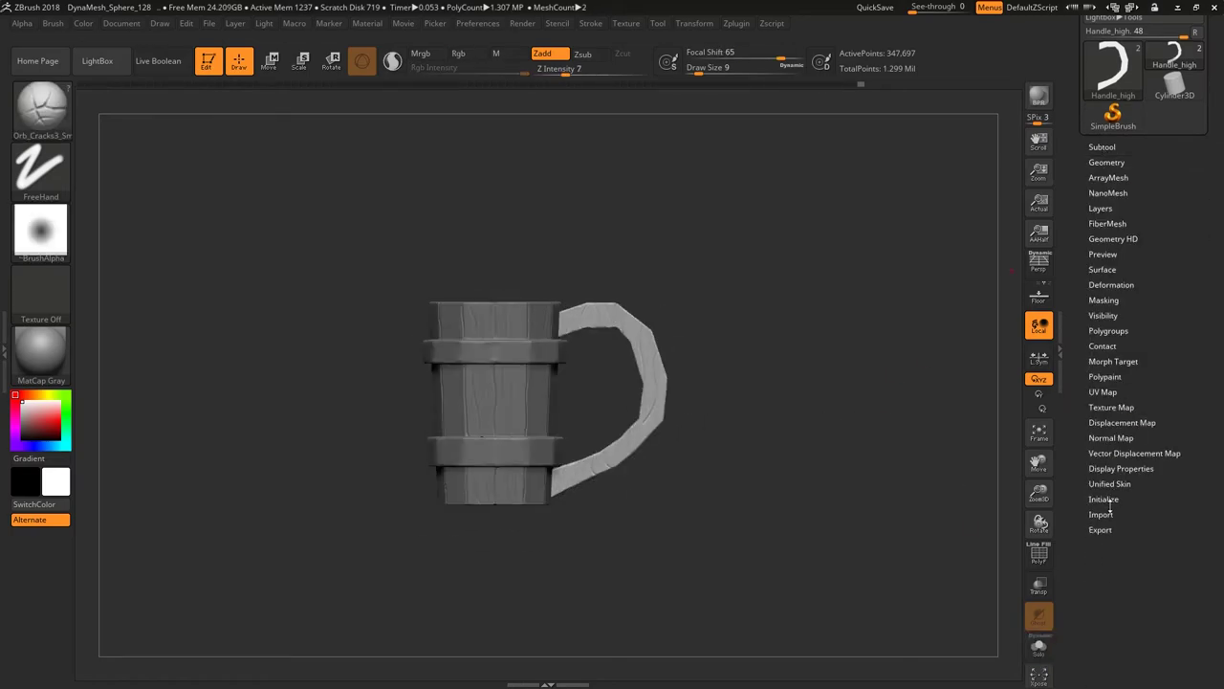
click(1100, 529)
click(1100, 529)
click(1158, 74)
Select the Cup_high subtool and export it as well.
click(505, 326)
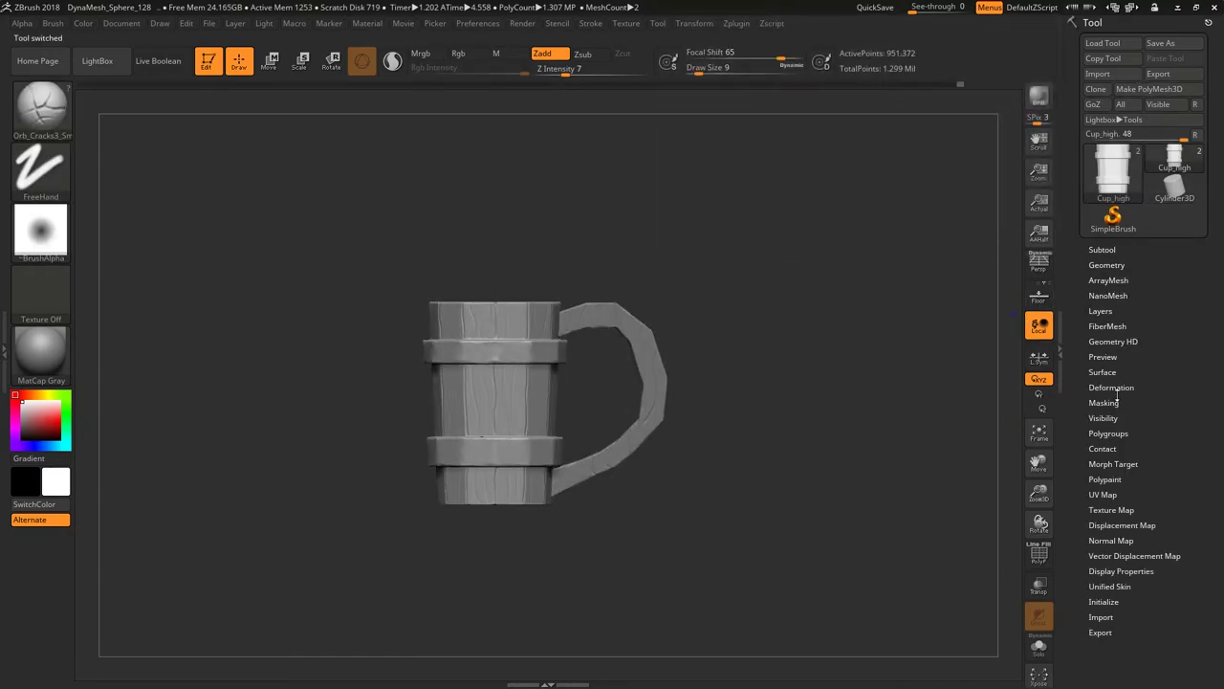
click(1100, 632)
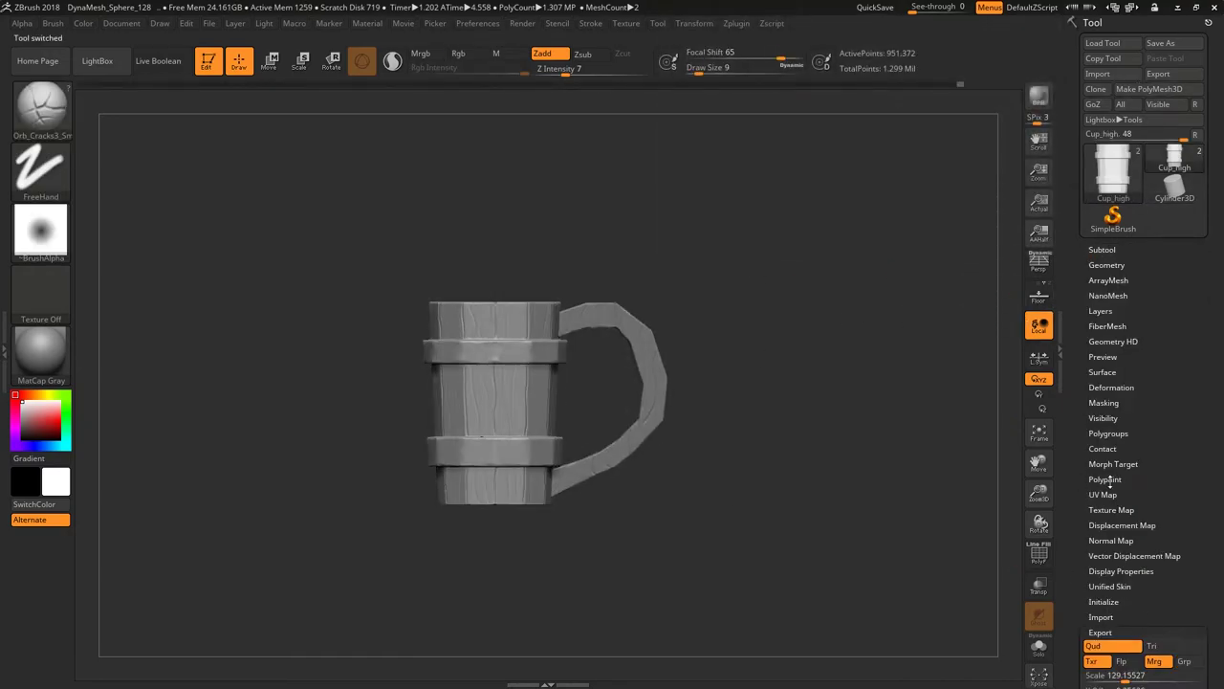
click(1158, 74)
click(504, 324)
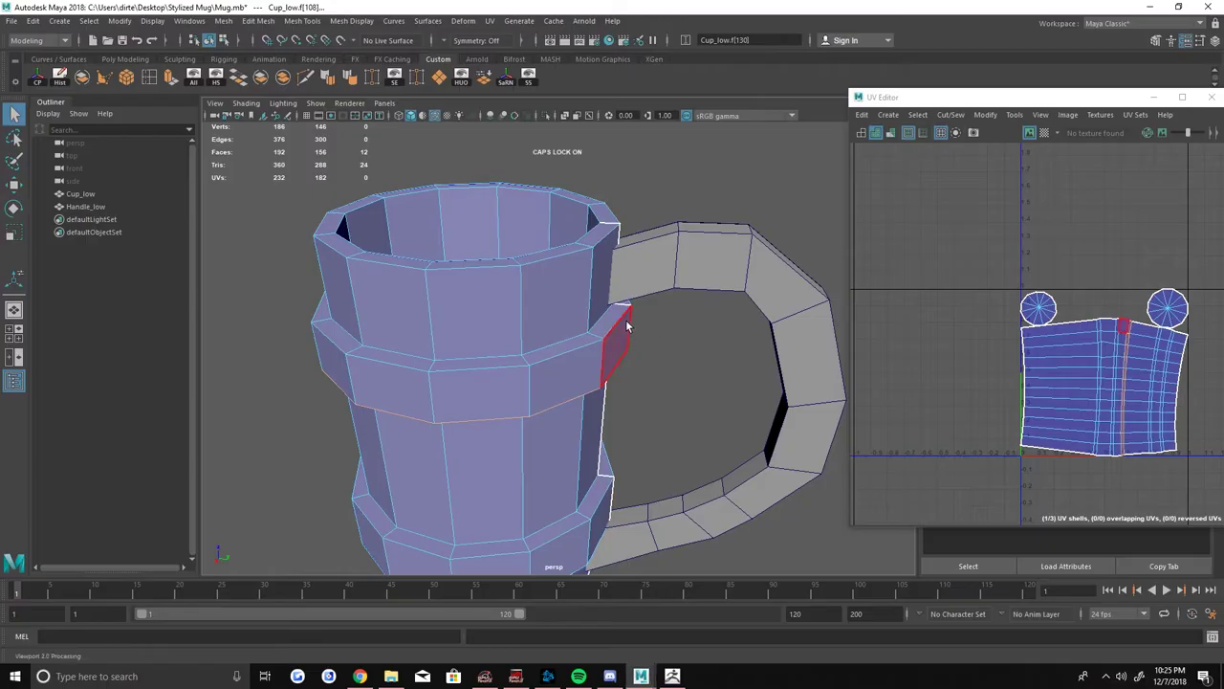
Export the selected low-poly meshes as 'cup'.
click(11, 20)
click(58, 194)
text(cu)
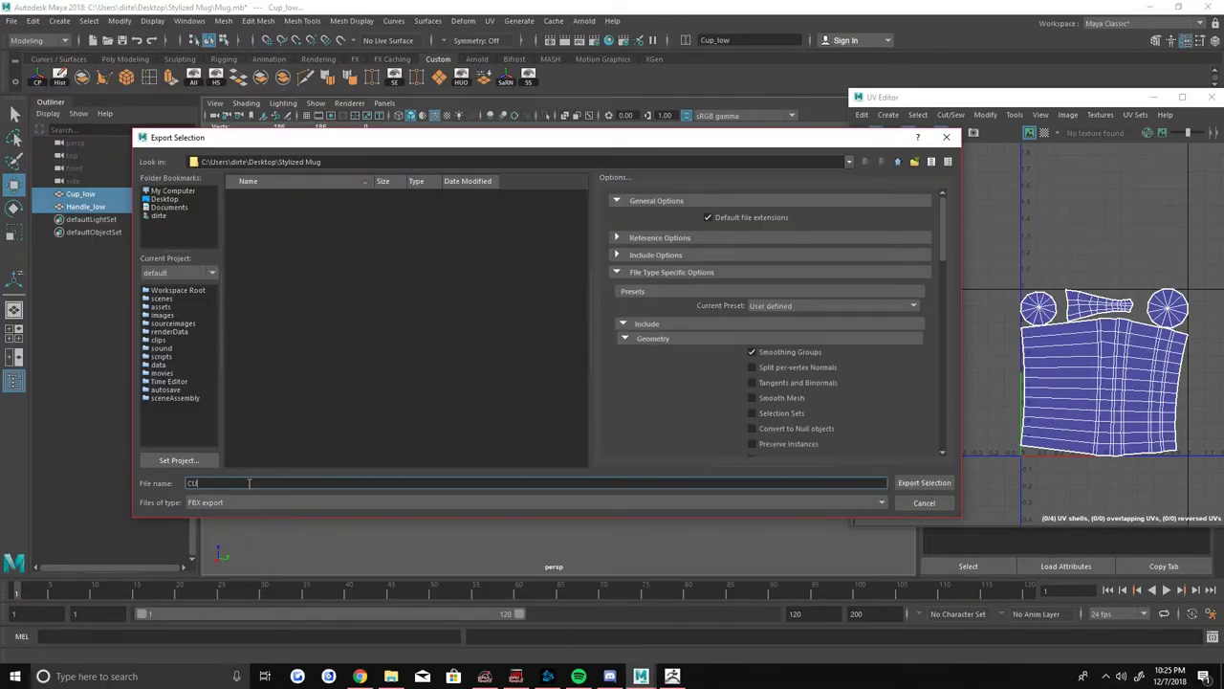
text(p)
key(Return)
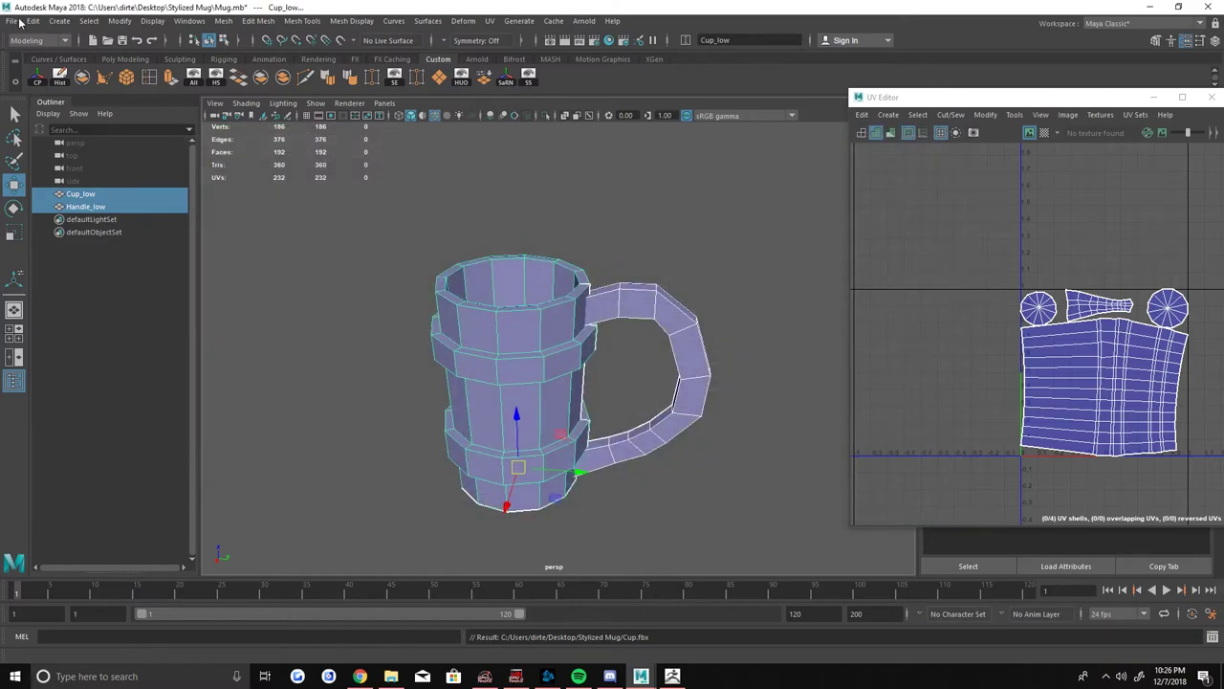
Import the Handle_high.OBJ mesh into the scene.
click(19, 22)
click(58, 136)
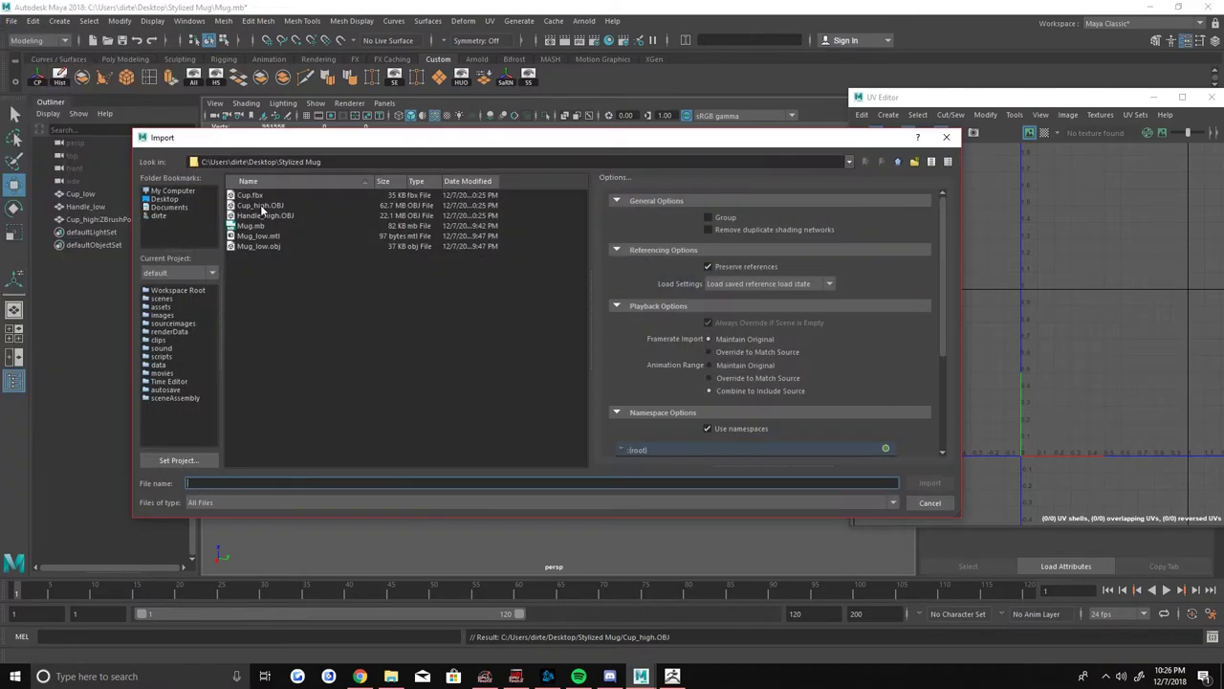
double_click(266, 215)
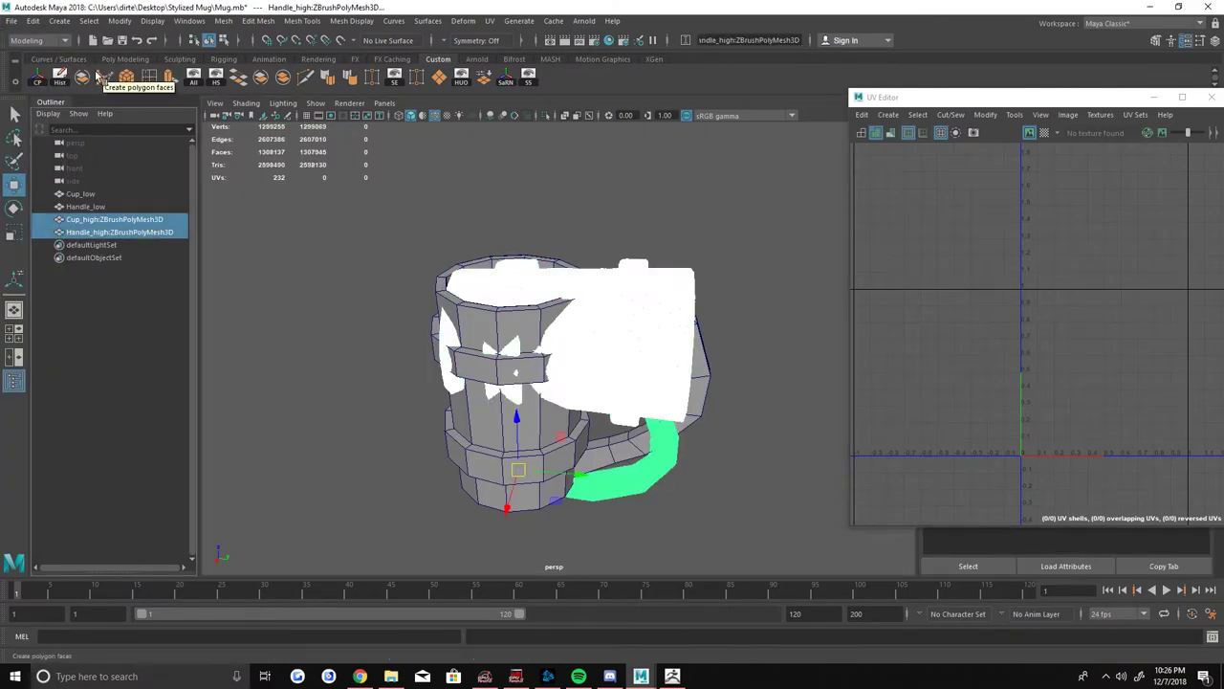
Combine the high-poly meshes, stand the mug upright, then separate it back into parts.
click(223, 21)
click(249, 65)
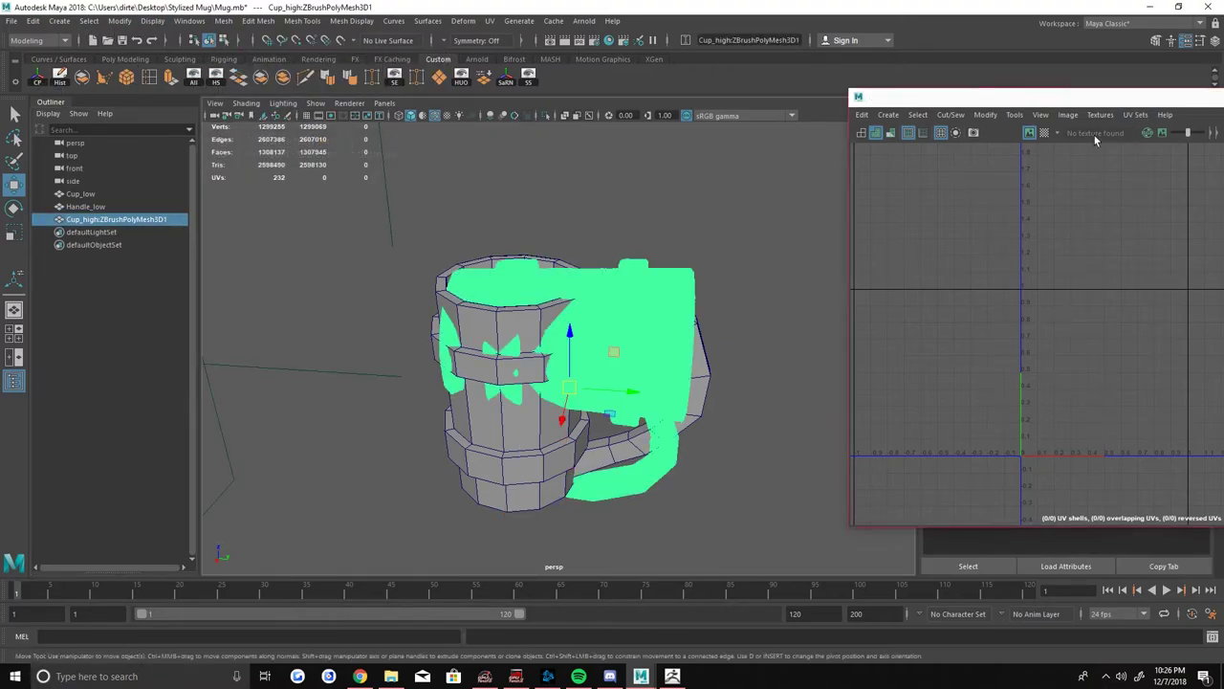
key(ctrl+a)
key(e)
drag(574, 325, 762, 216)
key(q)
click(223, 21)
click(248, 80)
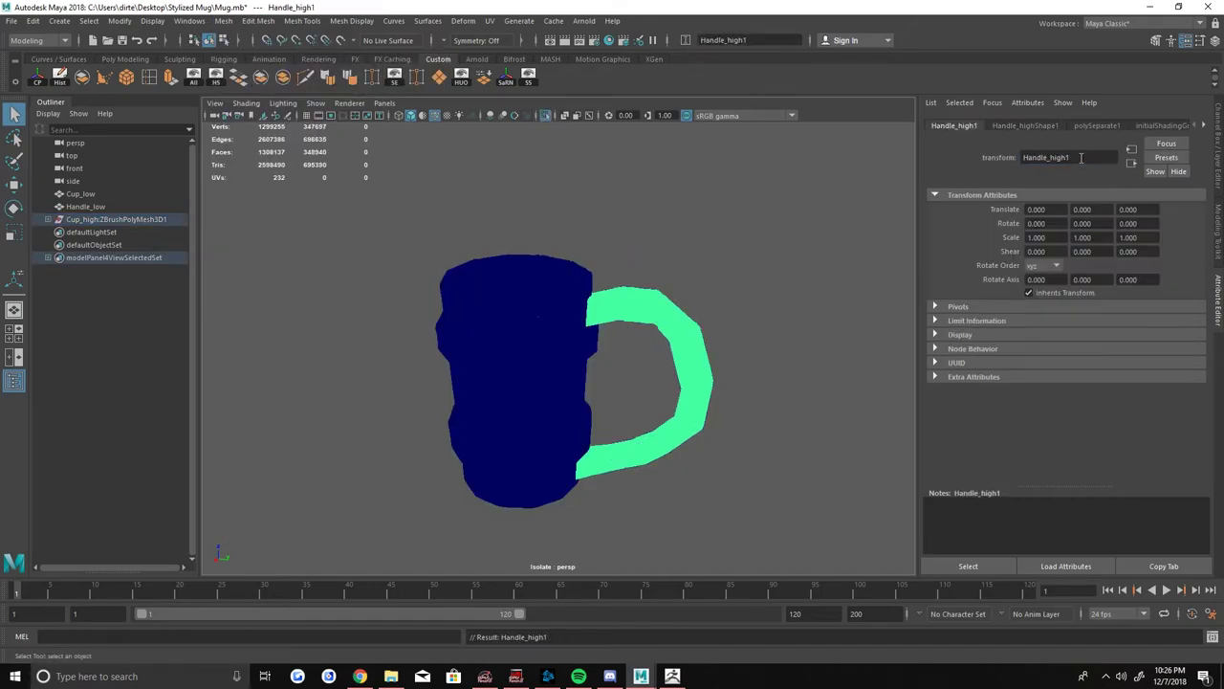
Select only the high-poly handle and export the selection.
click(1021, 126)
key(Left)
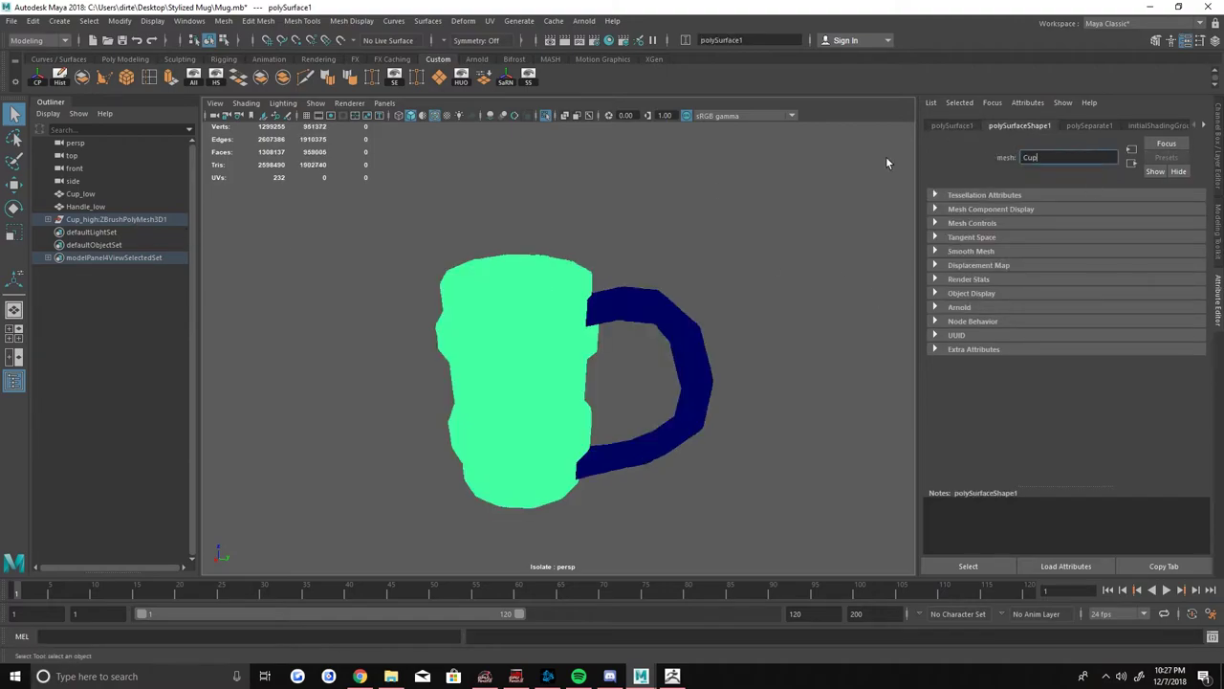
click(669, 284)
click(684, 315)
click(12, 21)
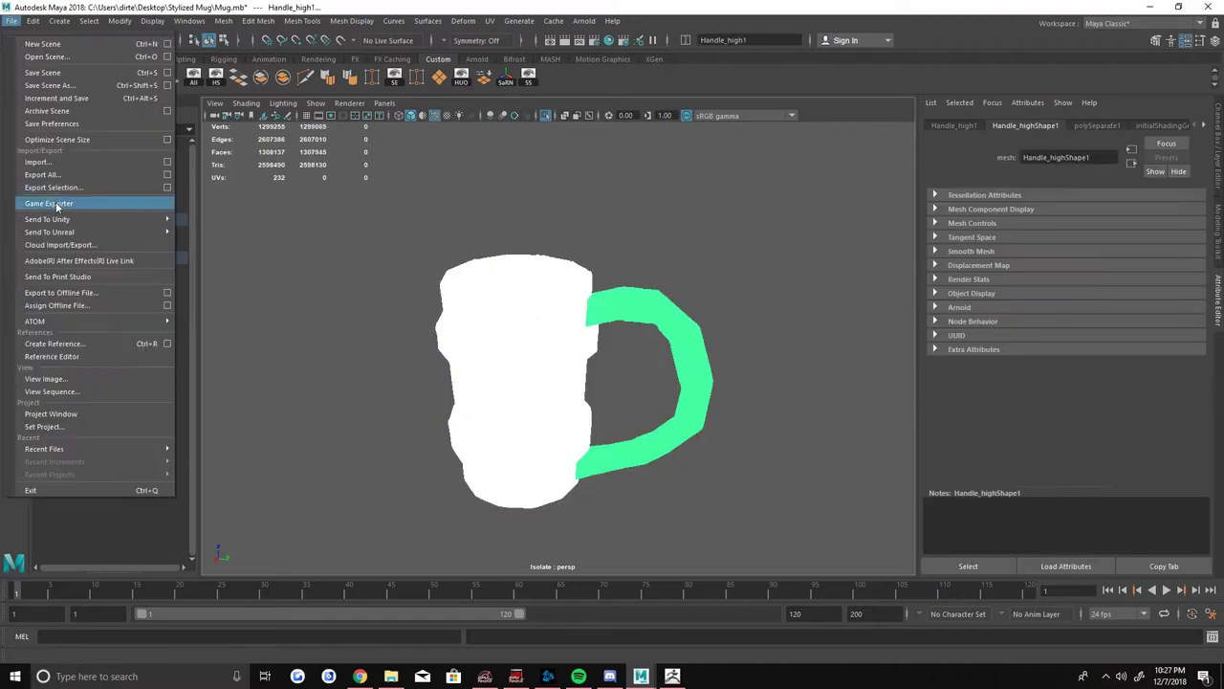
click(58, 202)
key(Return)
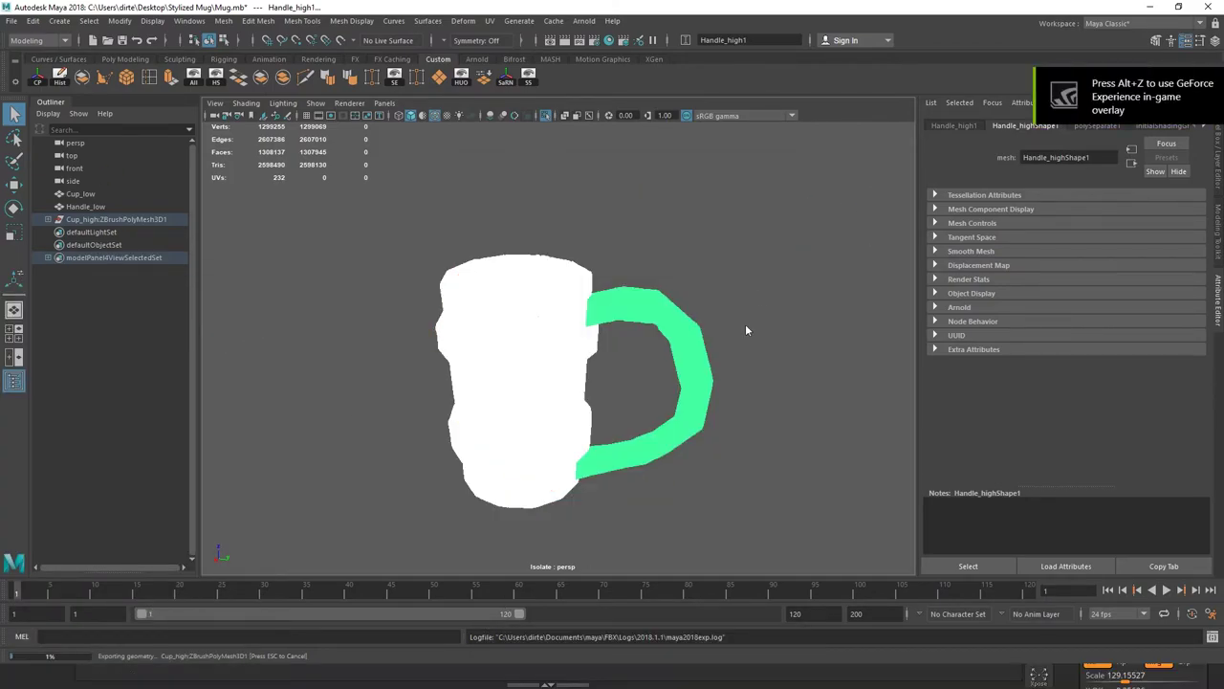
key(ctrl+n)
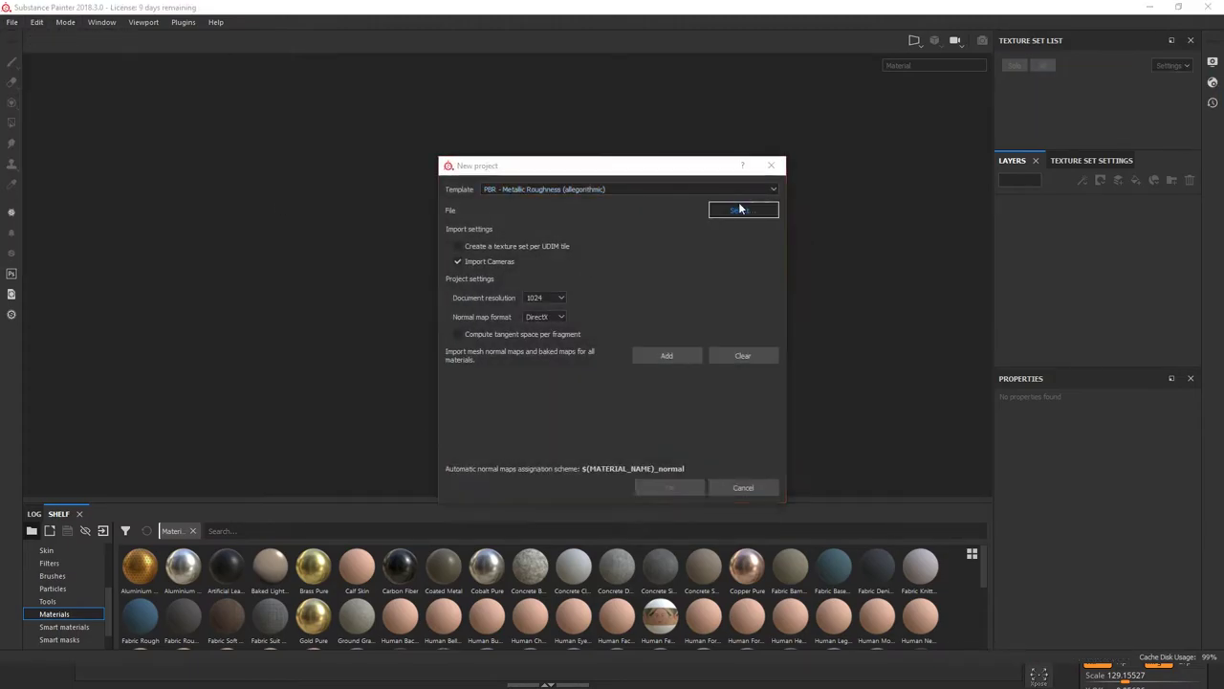
Create a new project from the low-poly mug mesh in the Stylized Mug folder.
click(736, 254)
double_click(868, 278)
double_click(584, 277)
click(656, 441)
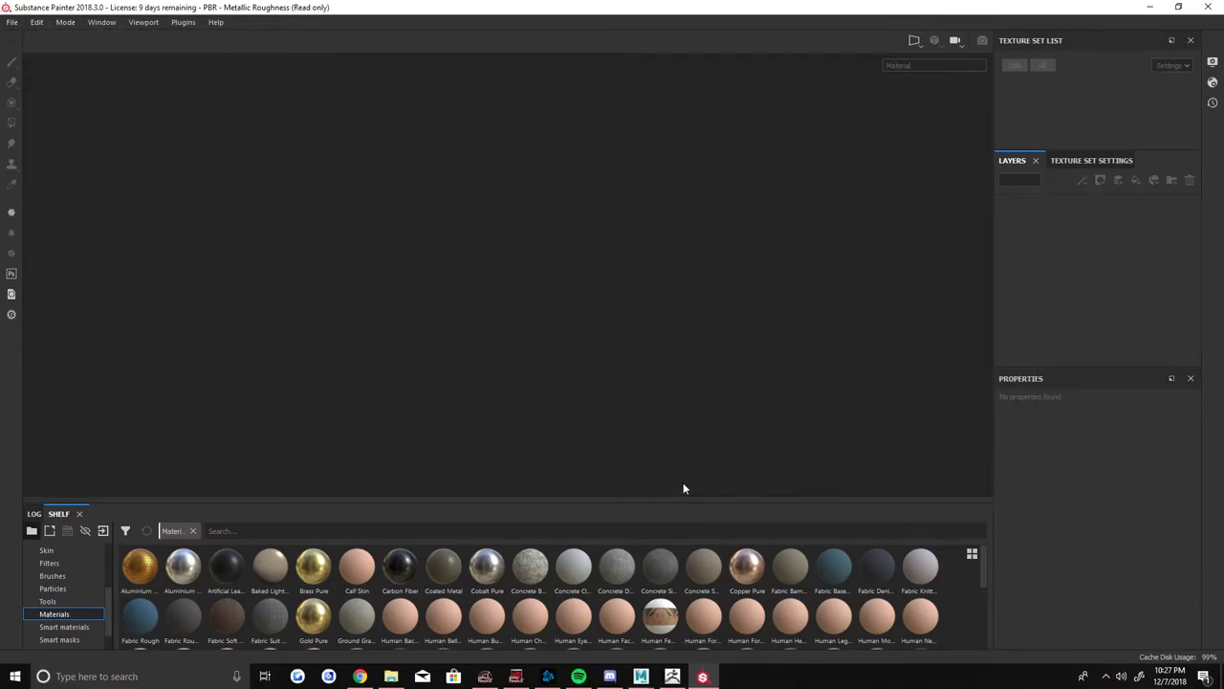
key(f)
alt+drag(699, 232, 746, 258)
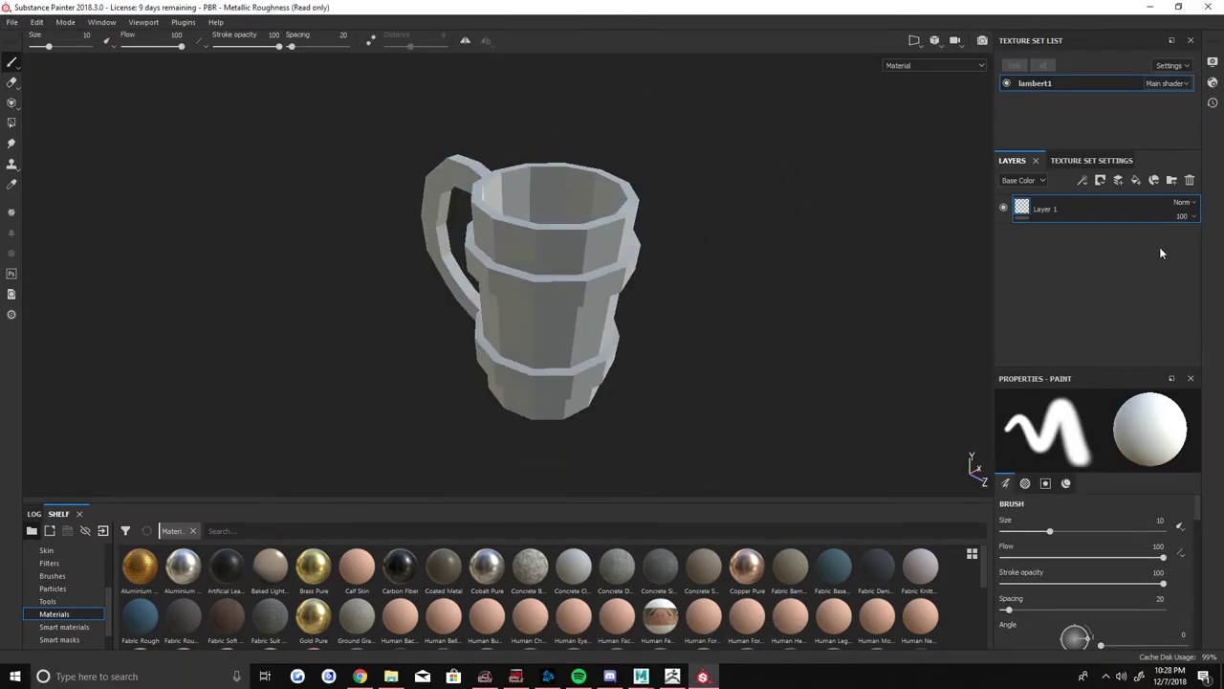
Open Bake Mesh Maps in Texture Set Settings and add high-definition meshes.
click(1074, 160)
scroll(1146, 313, down, 2)
click(1152, 263)
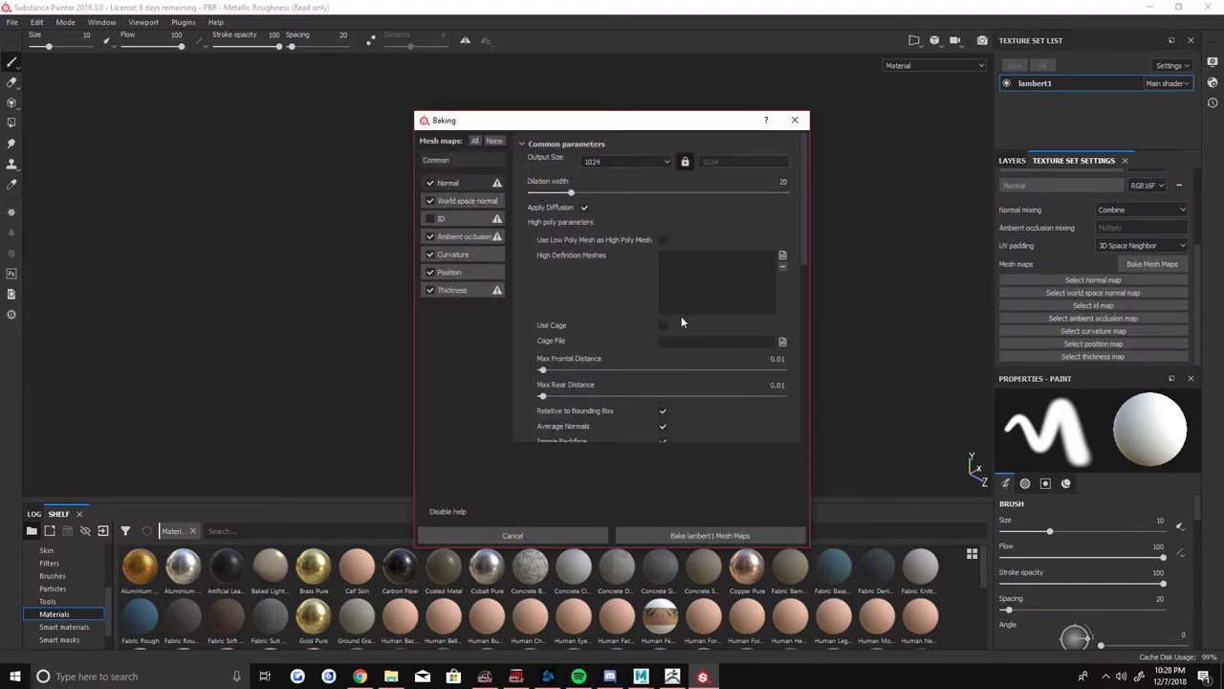
scroll(640, 421, down, 2)
scroll(577, 316, up, 2)
click(783, 255)
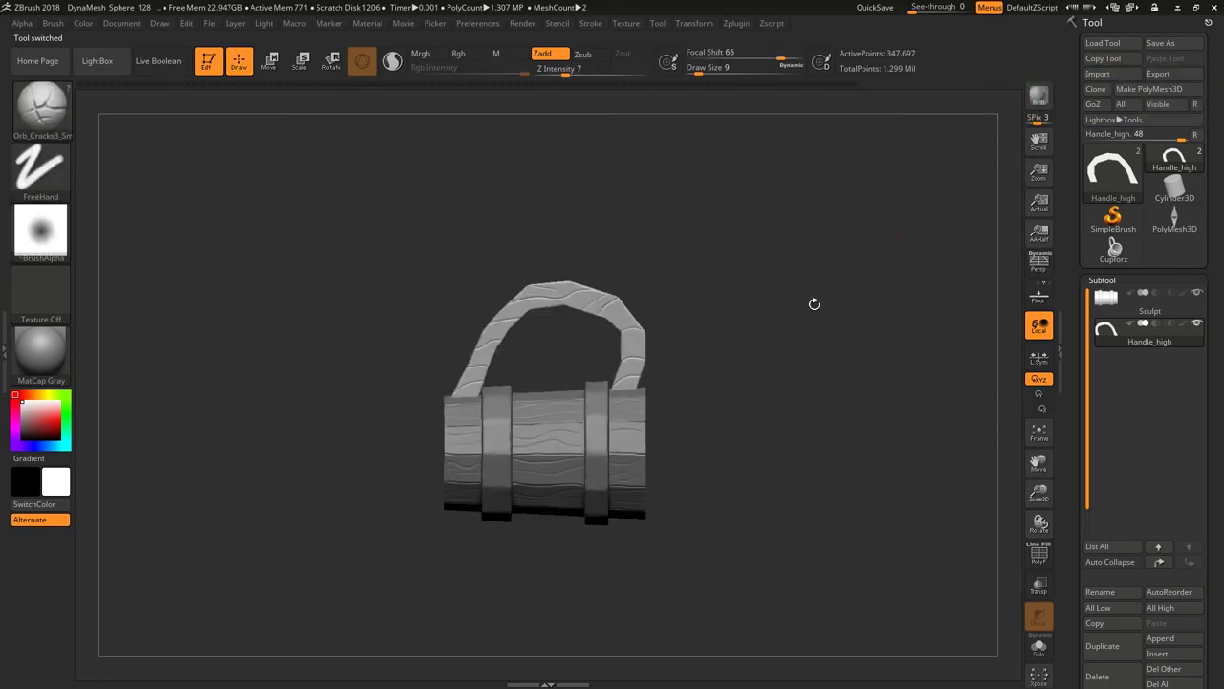
Export the cup subtool, overwriting Cup_high.obj.
drag(763, 371, 656, 271)
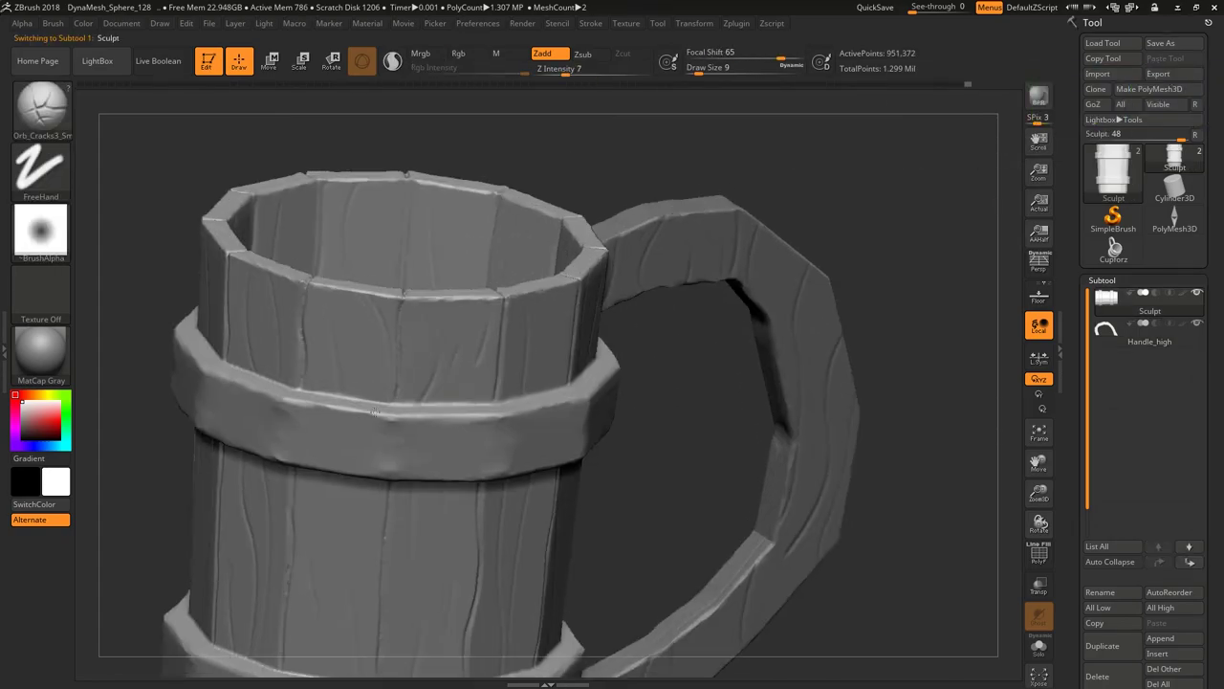
mouse_move(574, 363)
mouse_down()
mouse_move(511, 408)
mouse_move(548, 531)
mouse_up()
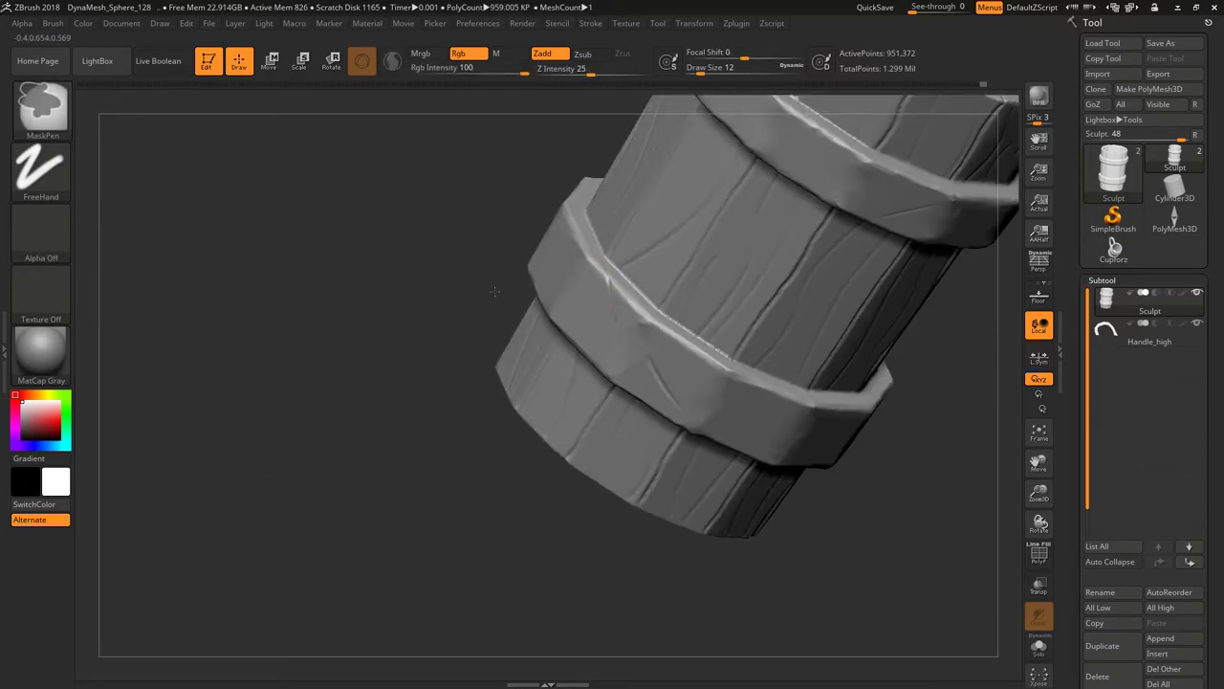
click(1113, 592)
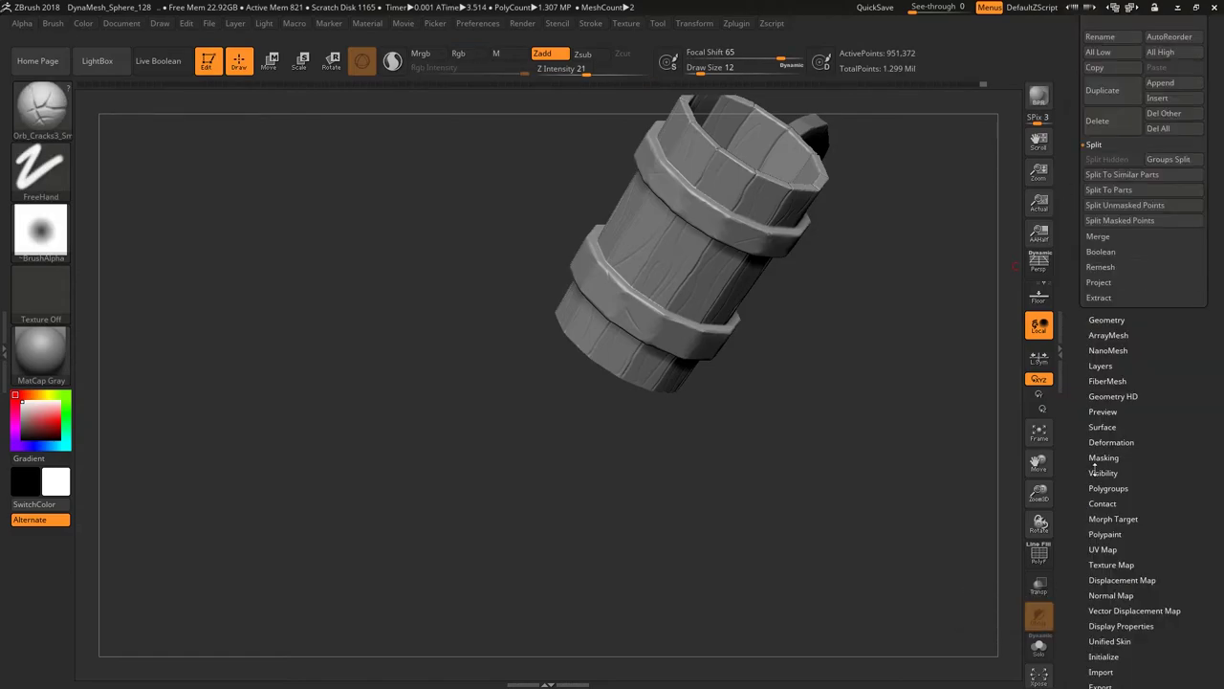
click(1153, 101)
click(1158, 73)
double_click(142, 102)
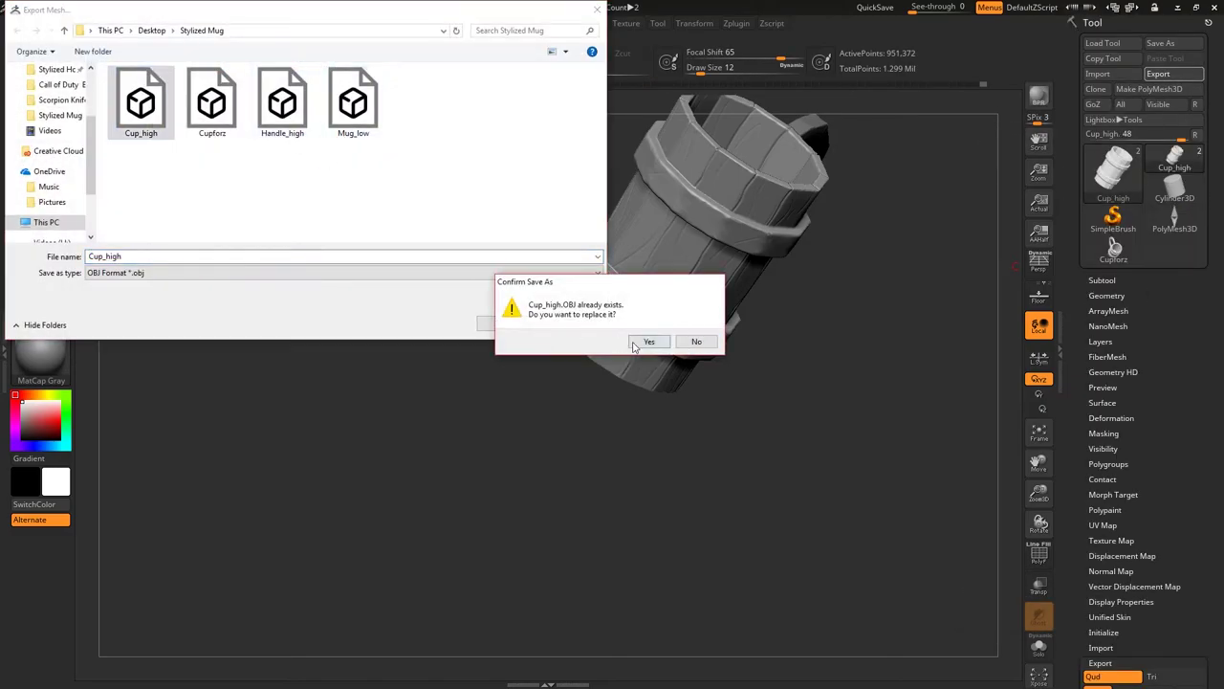
click(647, 340)
Export the handle subtool, overwriting Handle_high.obj.
alt+click(815, 130)
click(1158, 73)
click(516, 322)
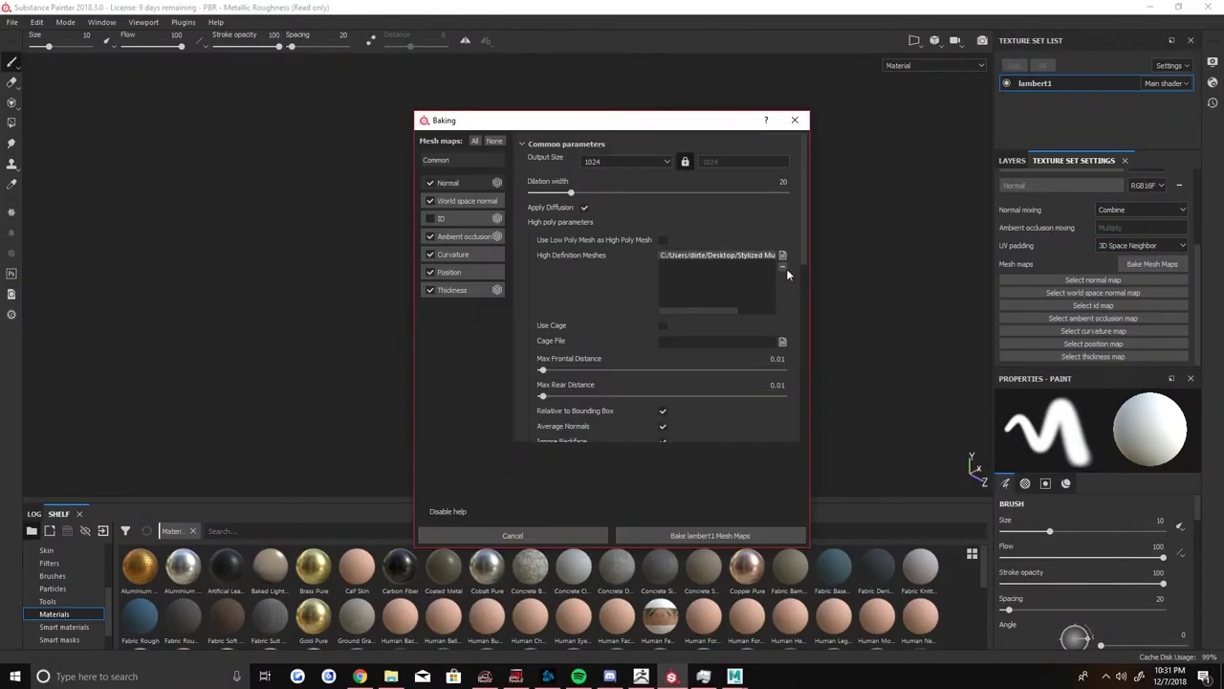
Add Cup_high and Handle_high as high-poly meshes and bake the mesh maps.
ctrl+click(786, 247)
click(917, 451)
scroll(669, 353, down, 5)
scroll(708, 382, up, 5)
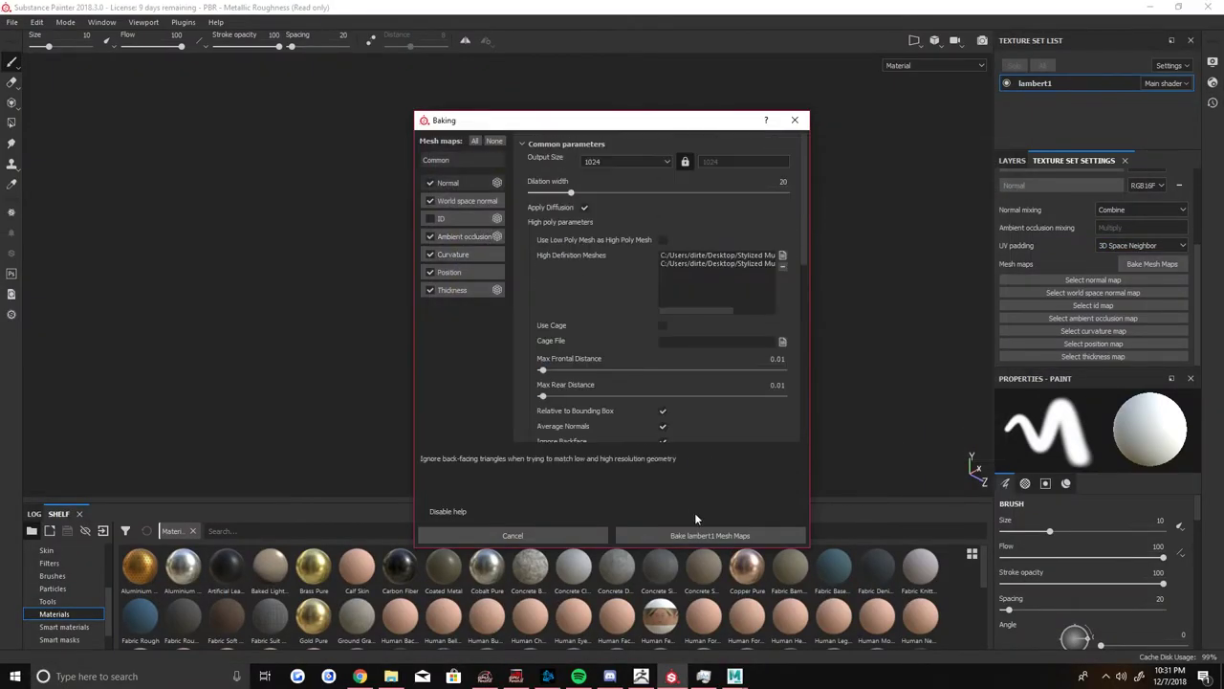
click(620, 214)
click(710, 534)
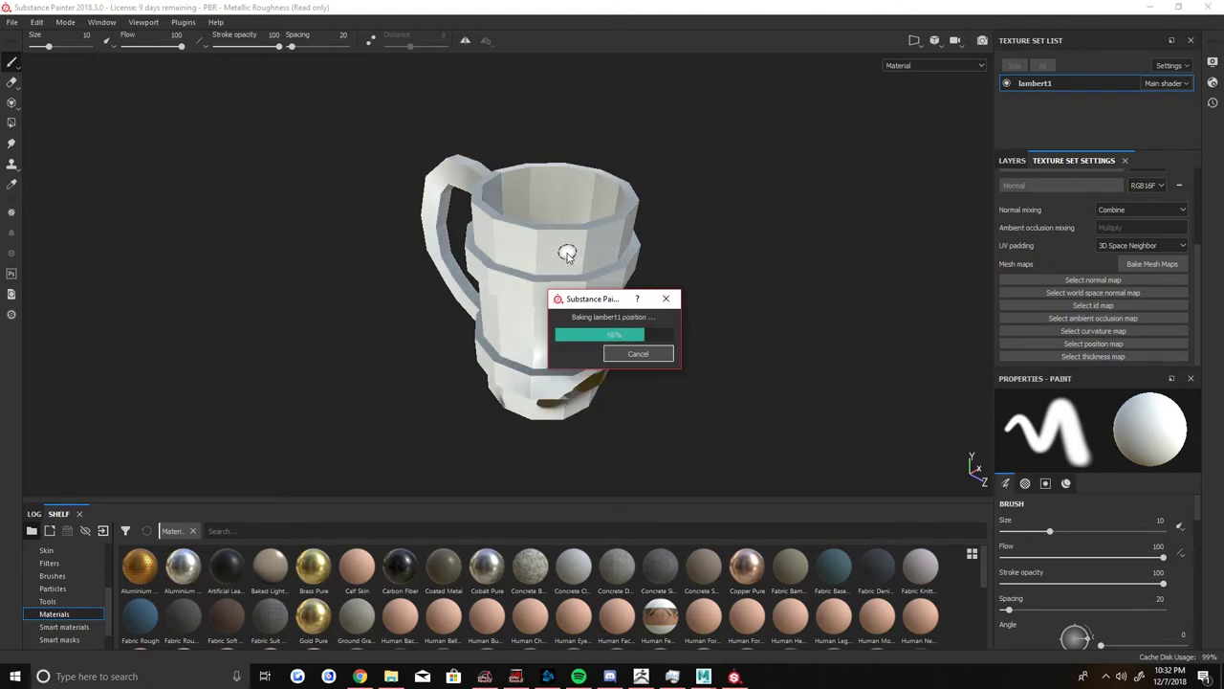
mouse_move(868, 328)
alt+mouse_down()
mouse_move(631, 224)
mouse_move(737, 227)
alt+mouse_up()
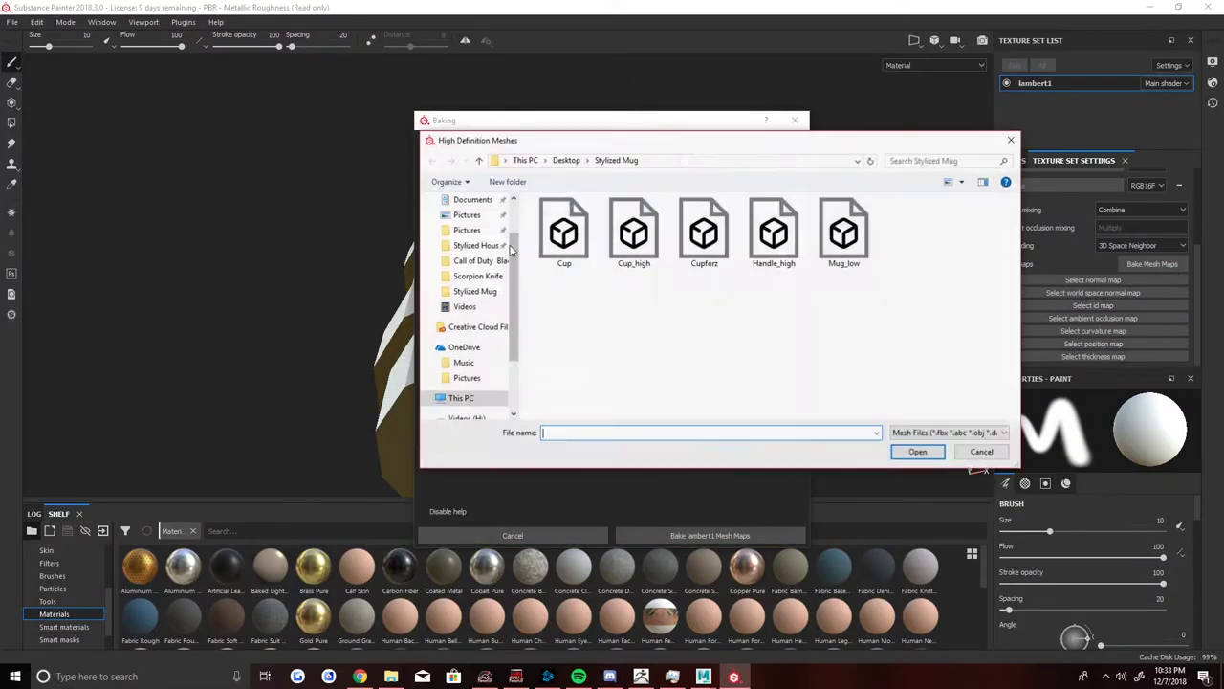
Re-pick Cup_high and Handle_high and bake the mesh maps again.
click(633, 229)
ctrl+click(773, 230)
click(917, 451)
click(706, 536)
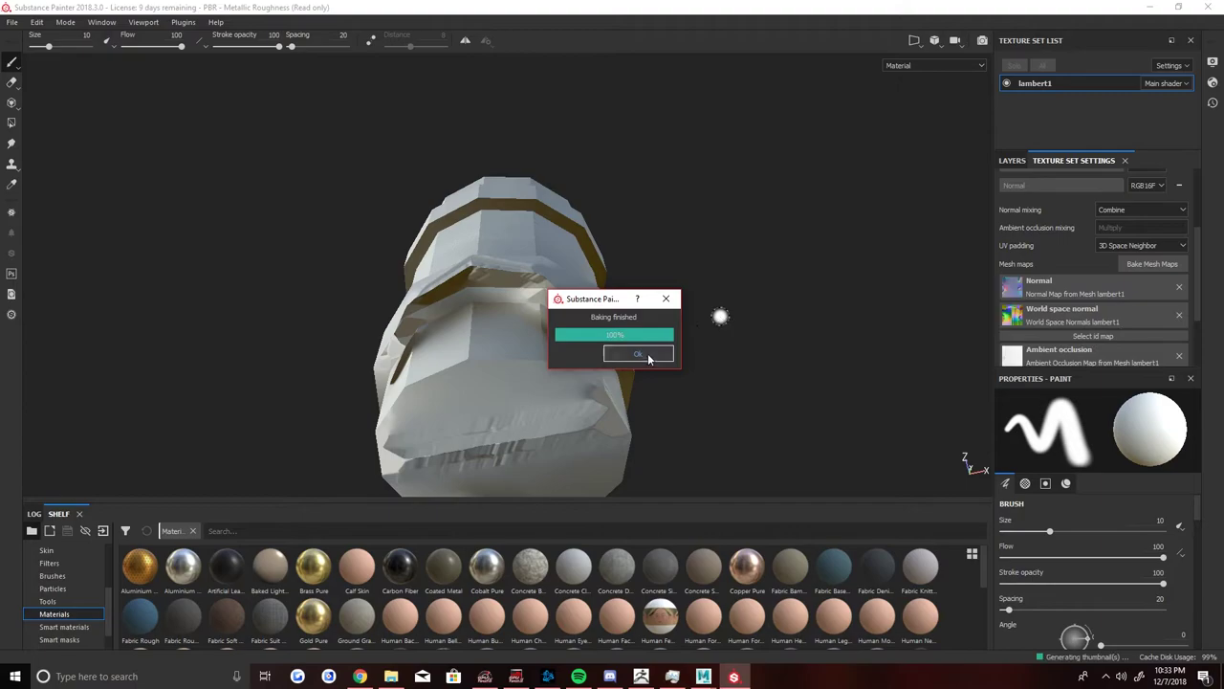
scroll(1172, 315, down, 1)
scroll(1171, 316, down, 1)
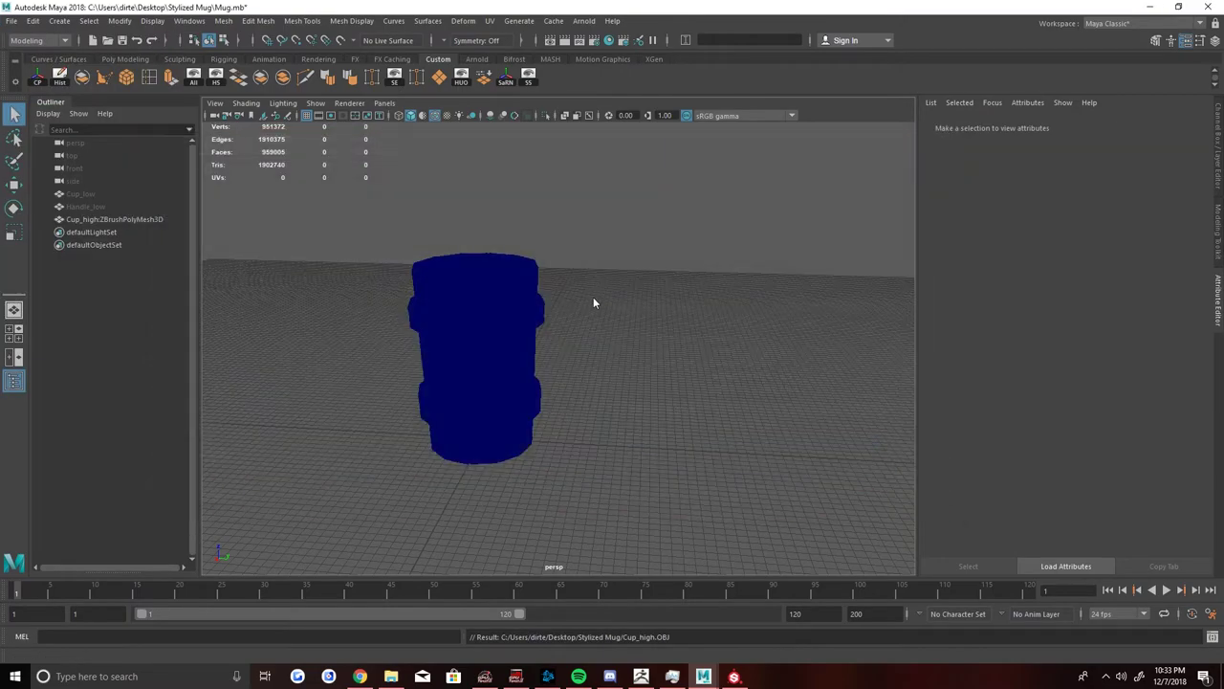
Rename the high-poly cup object to Cup_high1 in the Outliner.
click(163, 232)
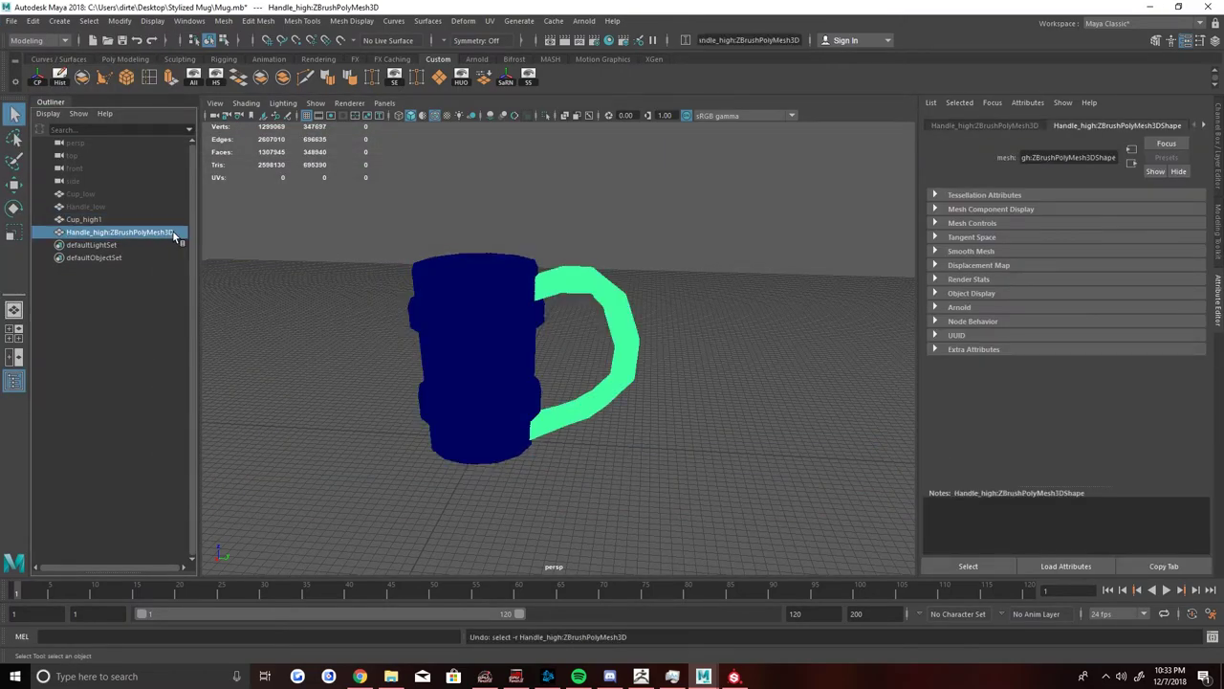
key(ctrl+z)
double_click(141, 220)
text(asdasd)
key(Tab)
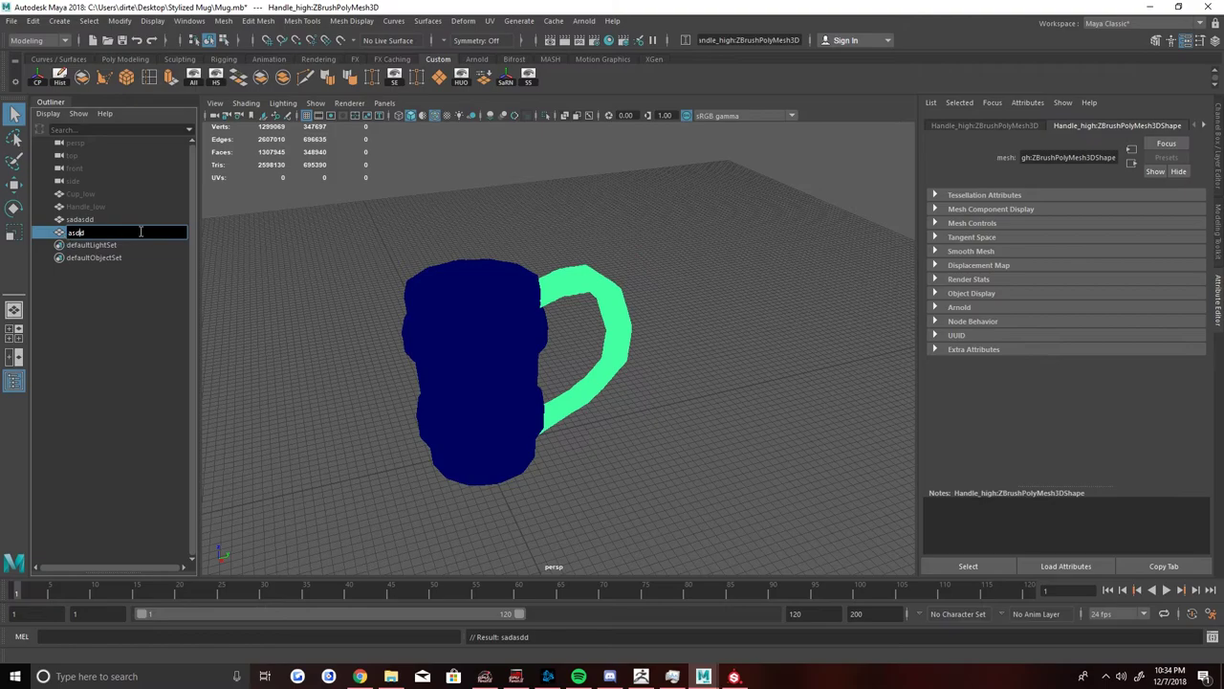
double_click(124, 220)
double_click(124, 232)
text(Cup_hi)
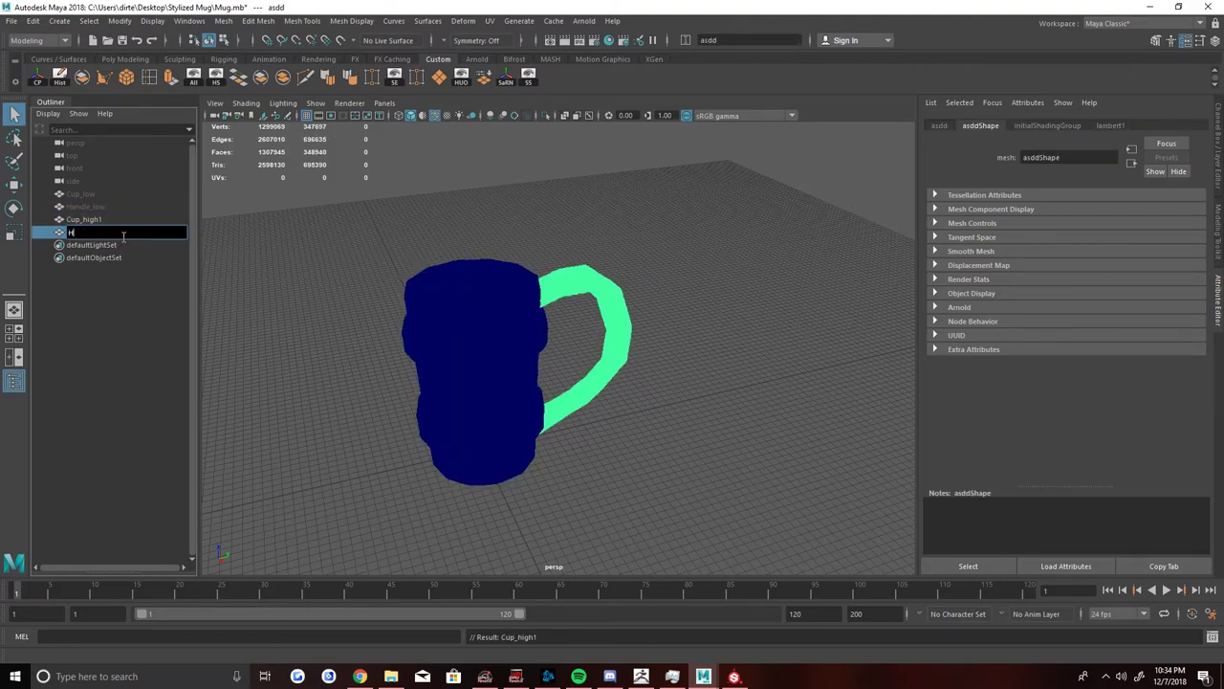
text(gh1)
key(Return)
Select the cup and handle together and export them as Cup_high.fbx.
alt+drag(440, 220, 440, 255)
shift+click(506, 297)
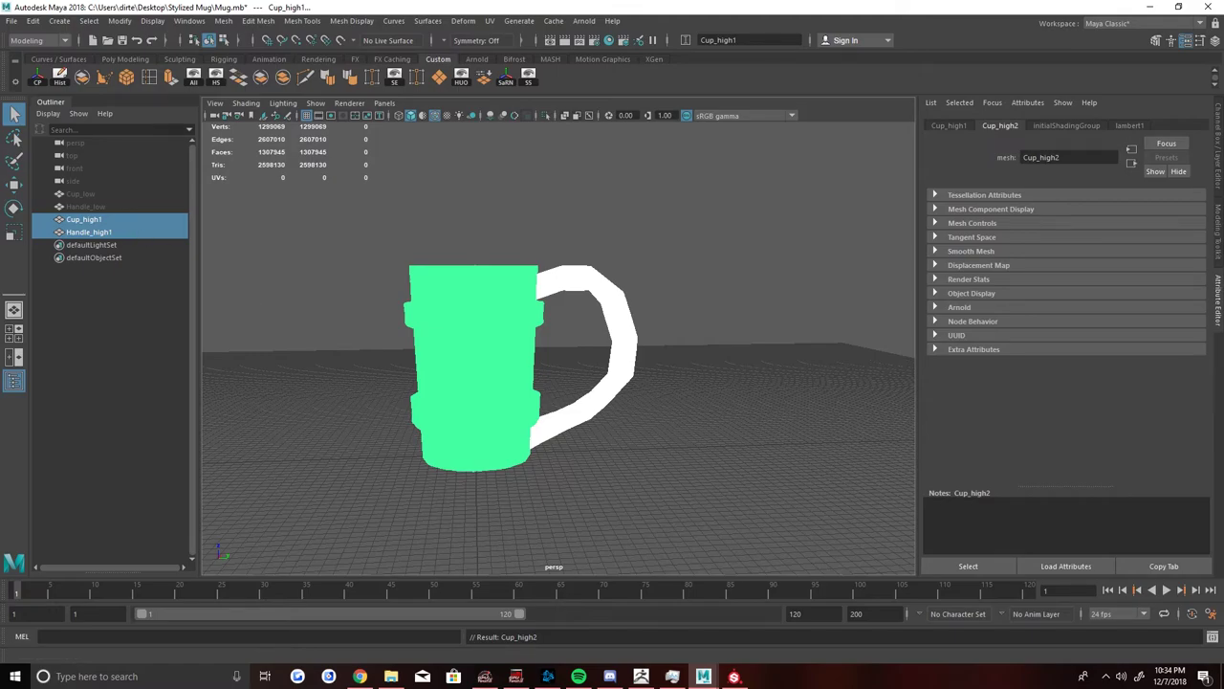
click(11, 20)
click(57, 239)
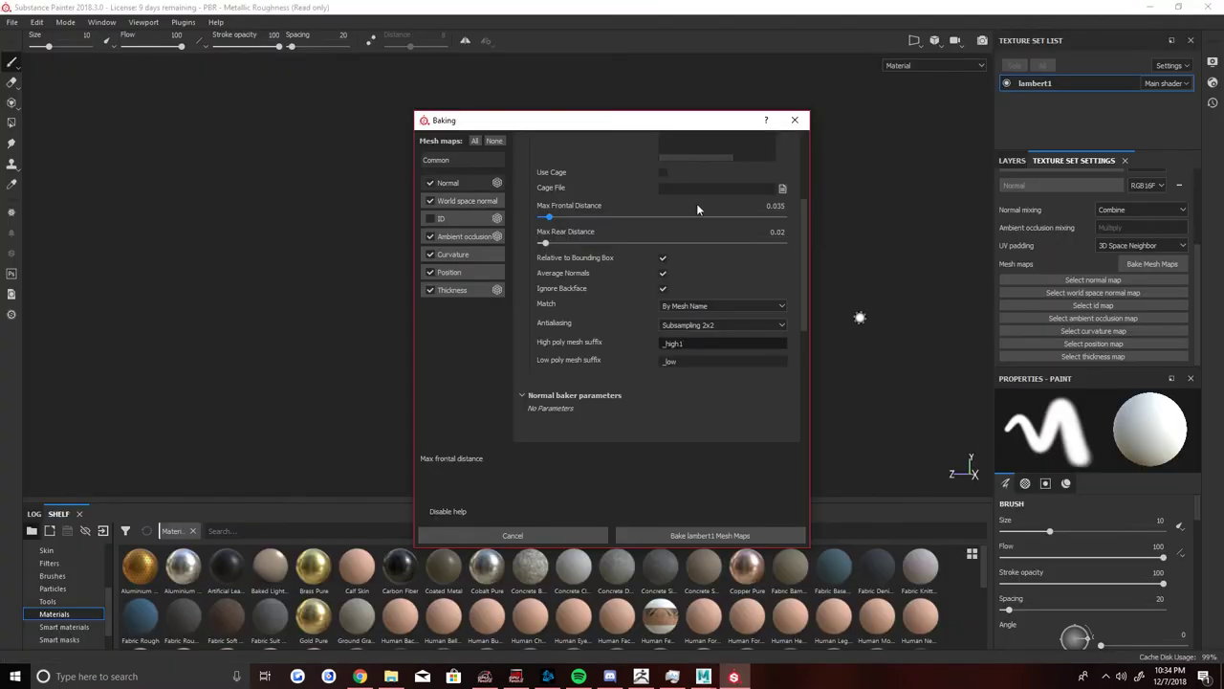
scroll(696, 203, up, 5)
Choose Cup_high.fbx as the high-definition mesh and rebake the mesh maps.
click(782, 256)
click(634, 234)
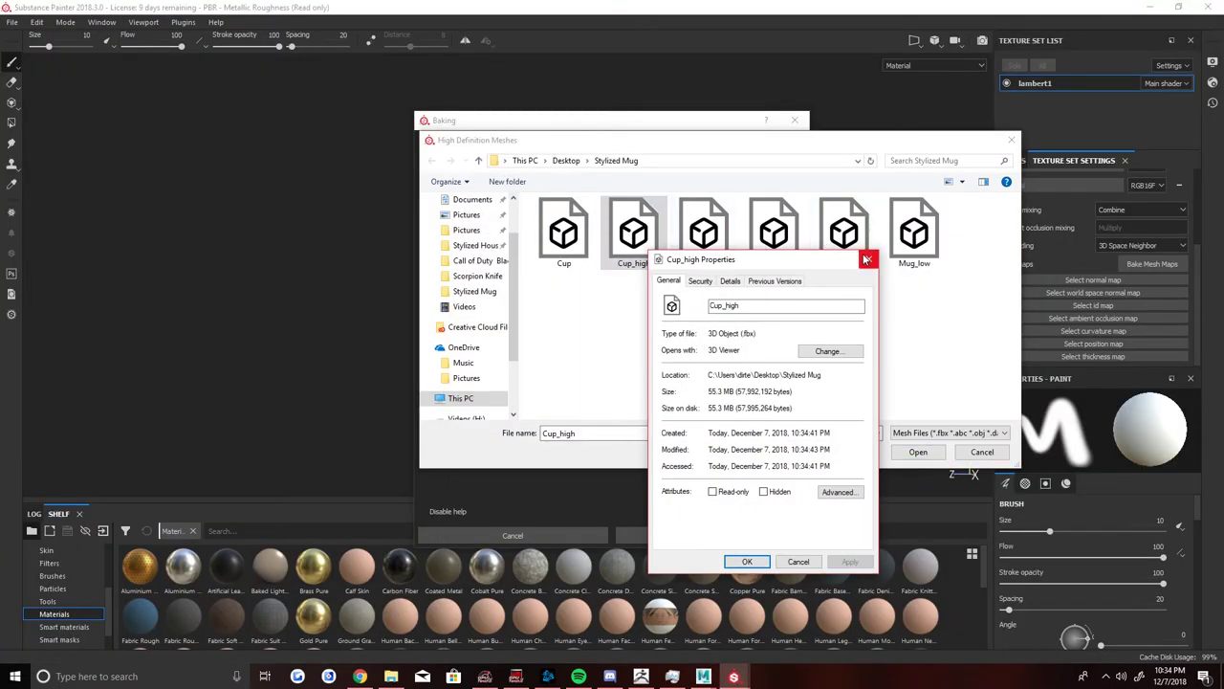
click(654, 533)
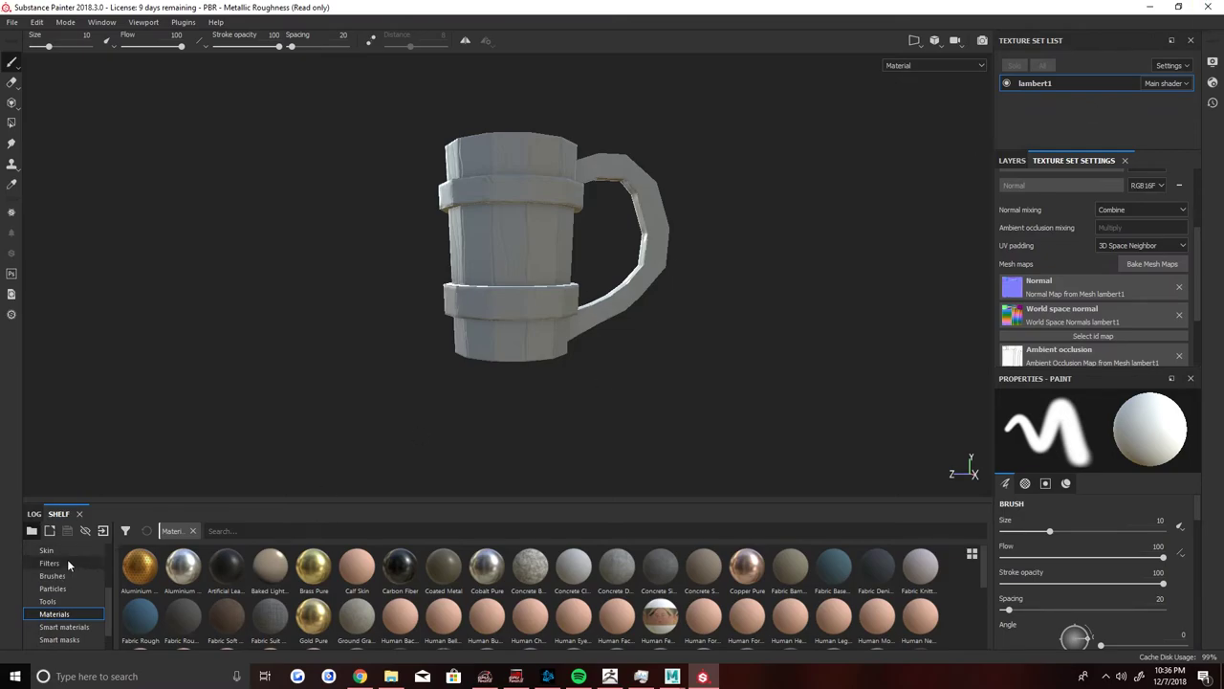
Apply the Hizer_Stylized smart material to the mug and expand its sub-layers.
text(Hhizer)
drag(140, 569, 1038, 86)
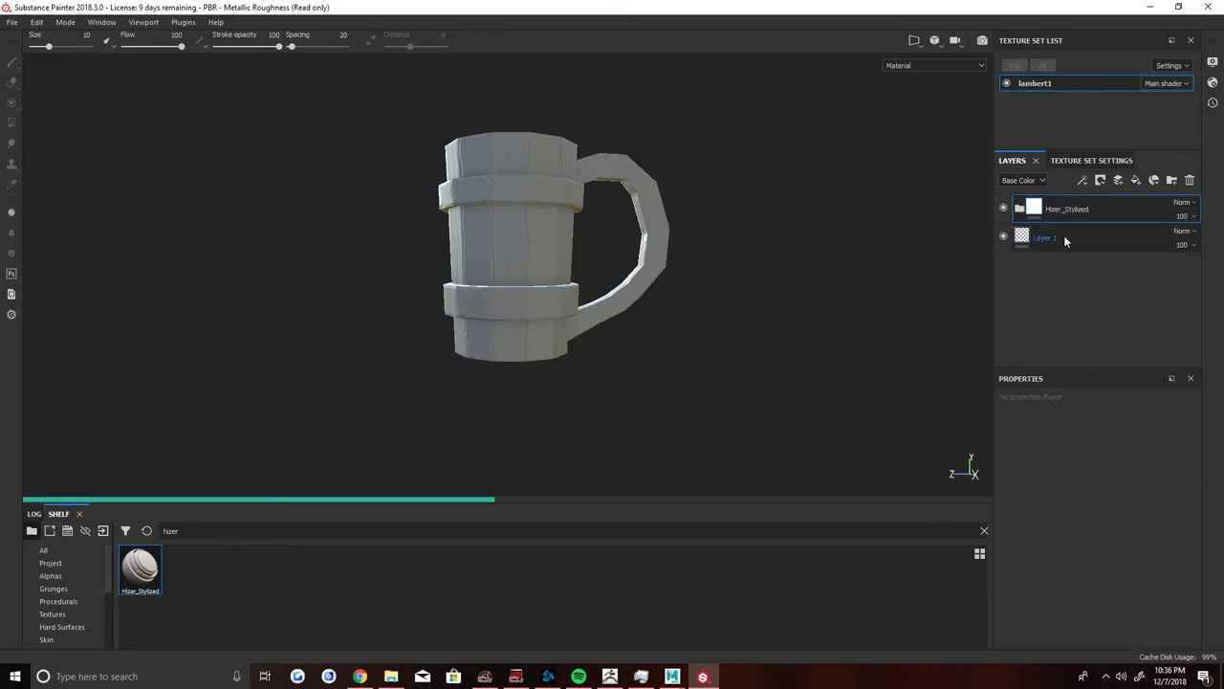
alt+drag(741, 240, 807, 322)
click(1020, 209)
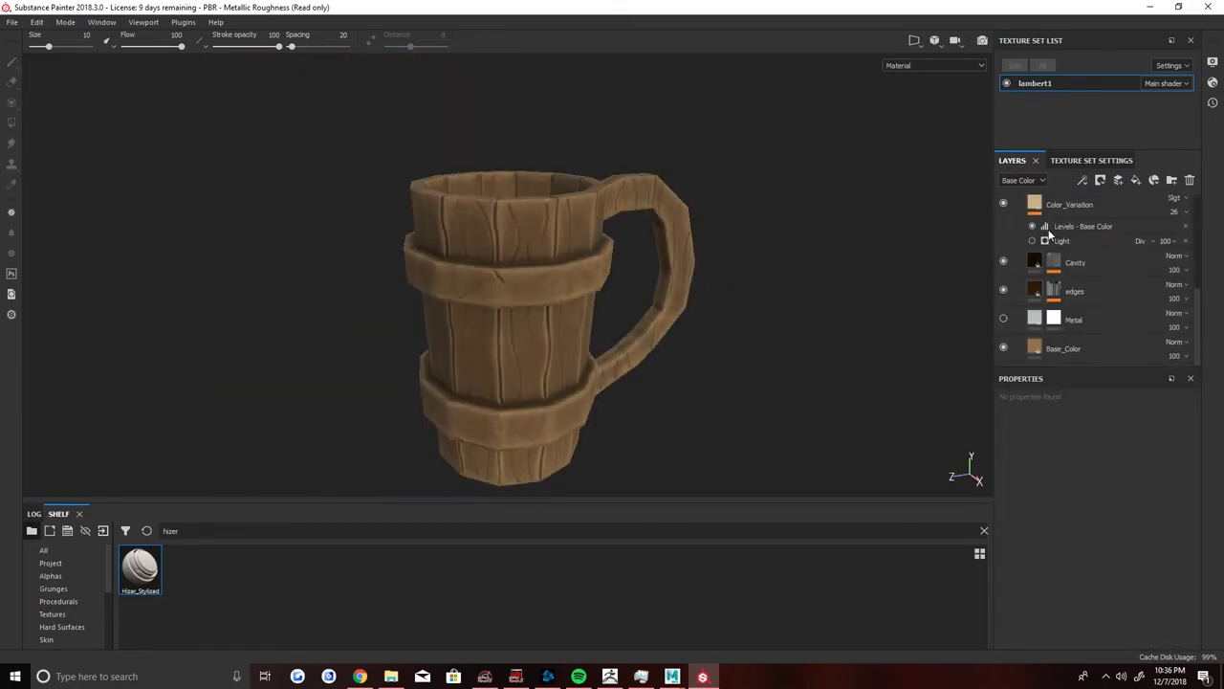
Clear the Metal layer's mask to black and polygon-fill the middle band as metal.
right_click(1046, 312)
click(1071, 349)
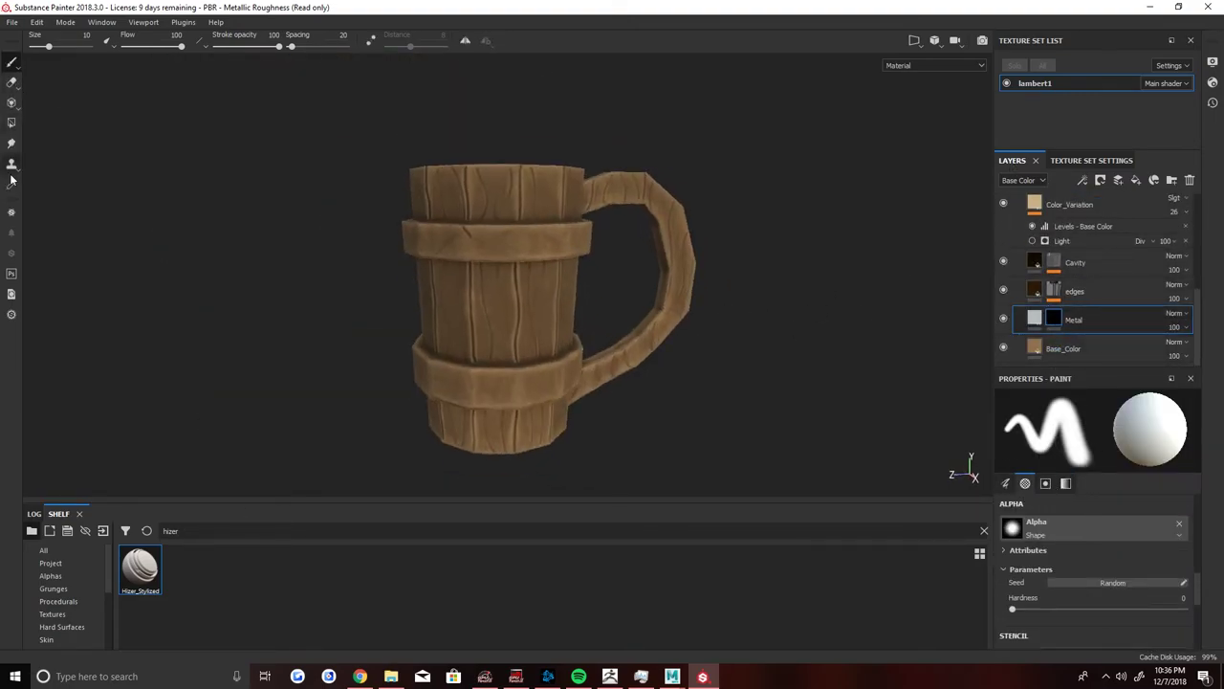
click(12, 122)
click(427, 218)
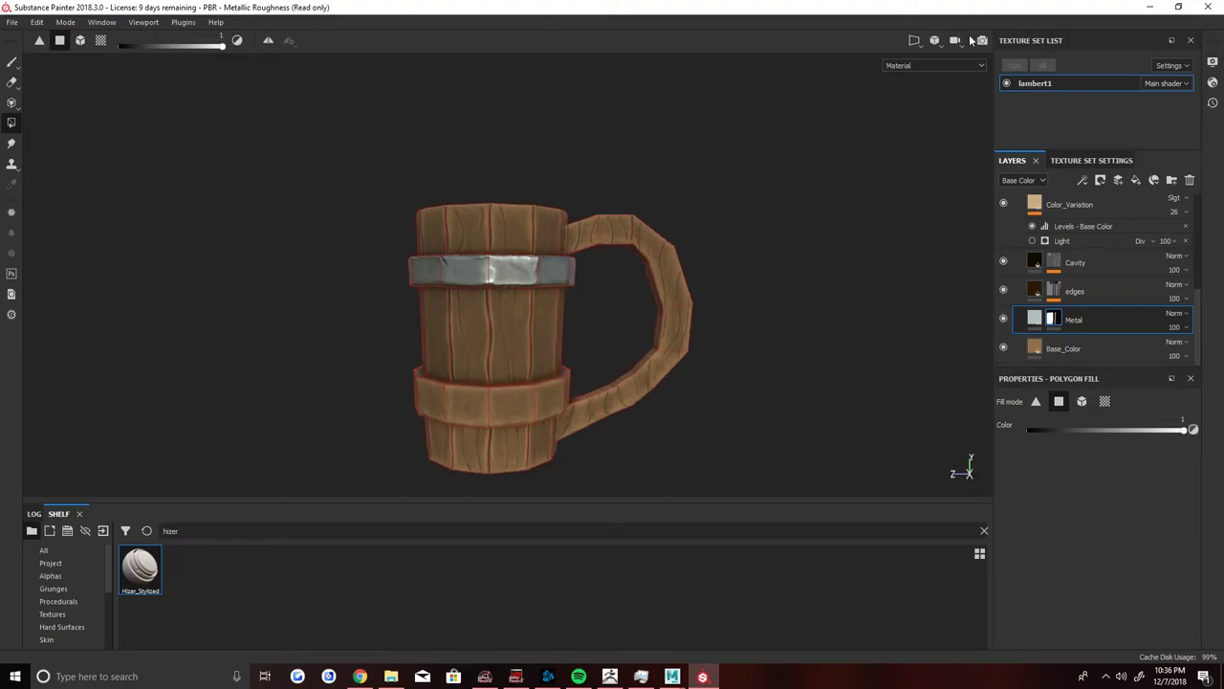
Paint metal onto the vertical band strips in the 2D UV view.
click(915, 42)
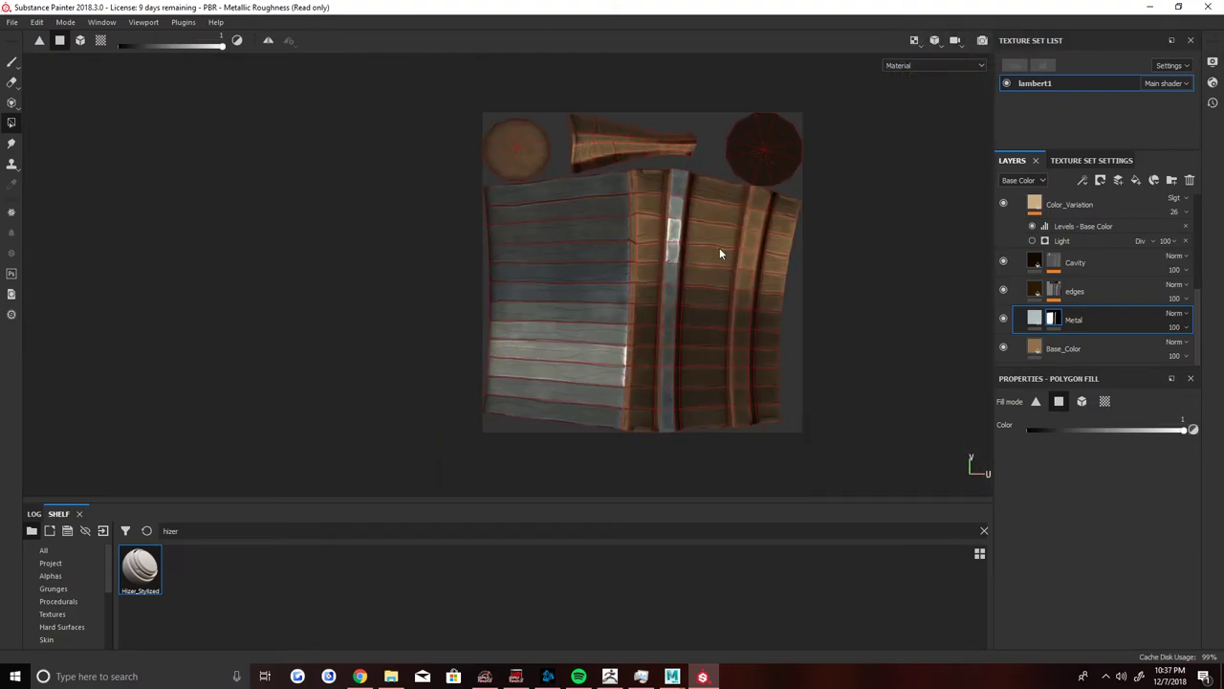
scroll(618, 229, up, 2)
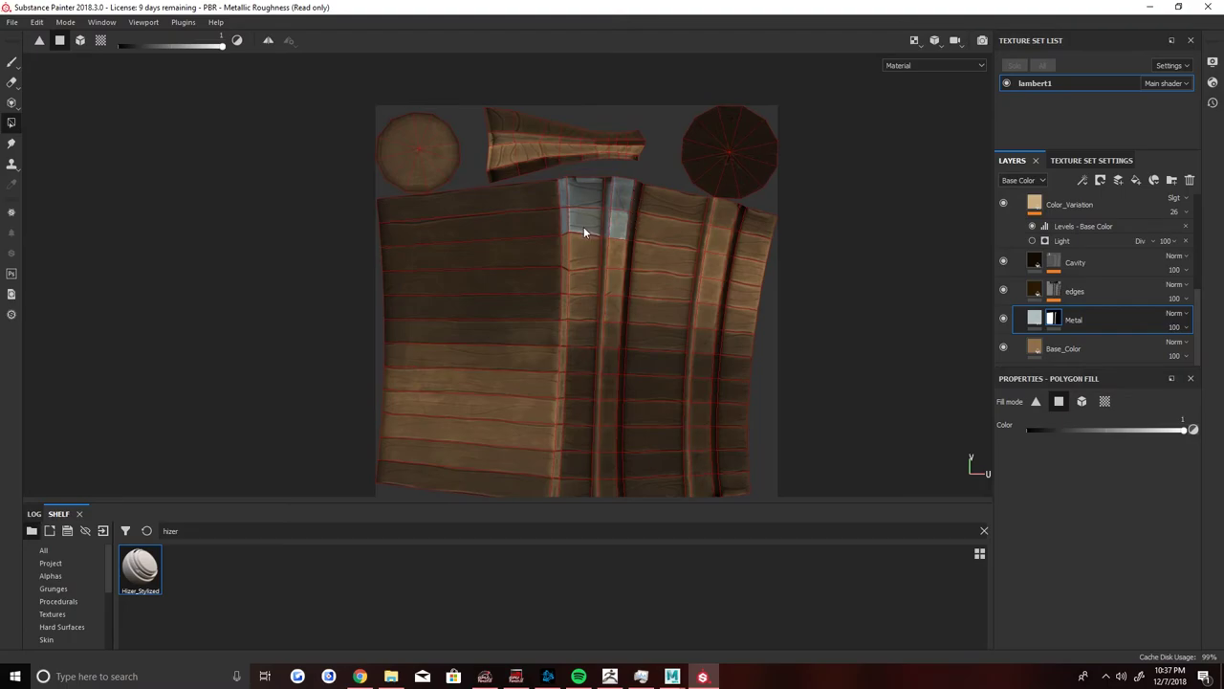
drag(583, 227, 620, 461)
middle_drag(620, 459, 627, 358)
scroll(646, 279, up, 2)
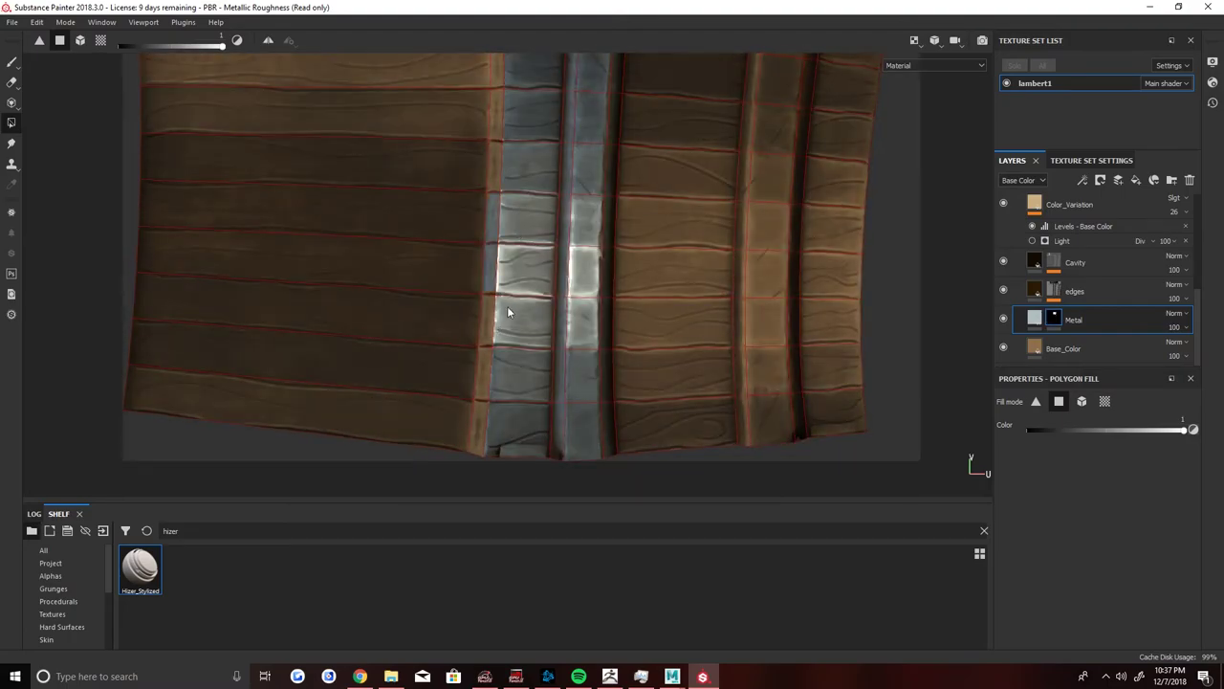
middle_drag(508, 304, 489, 329)
scroll(489, 329, down, 1)
scroll(574, 268, up, 1)
click(660, 230)
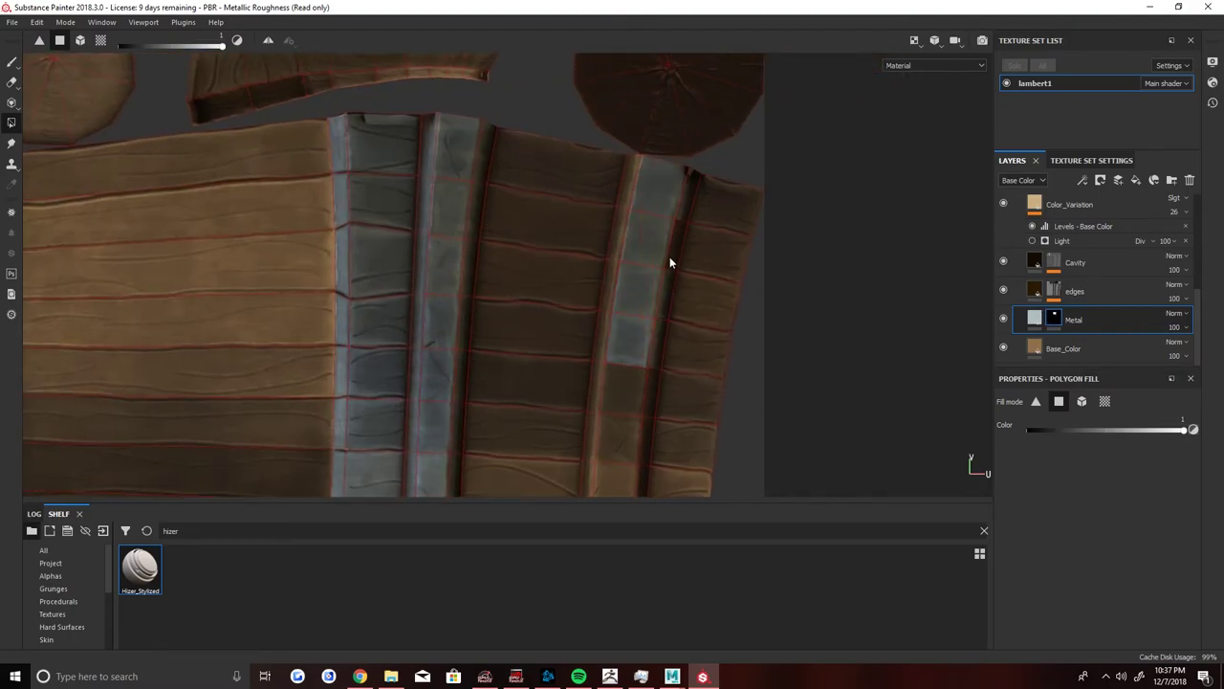
middle_drag(608, 284, 605, 318)
middle_drag(626, 392, 629, 306)
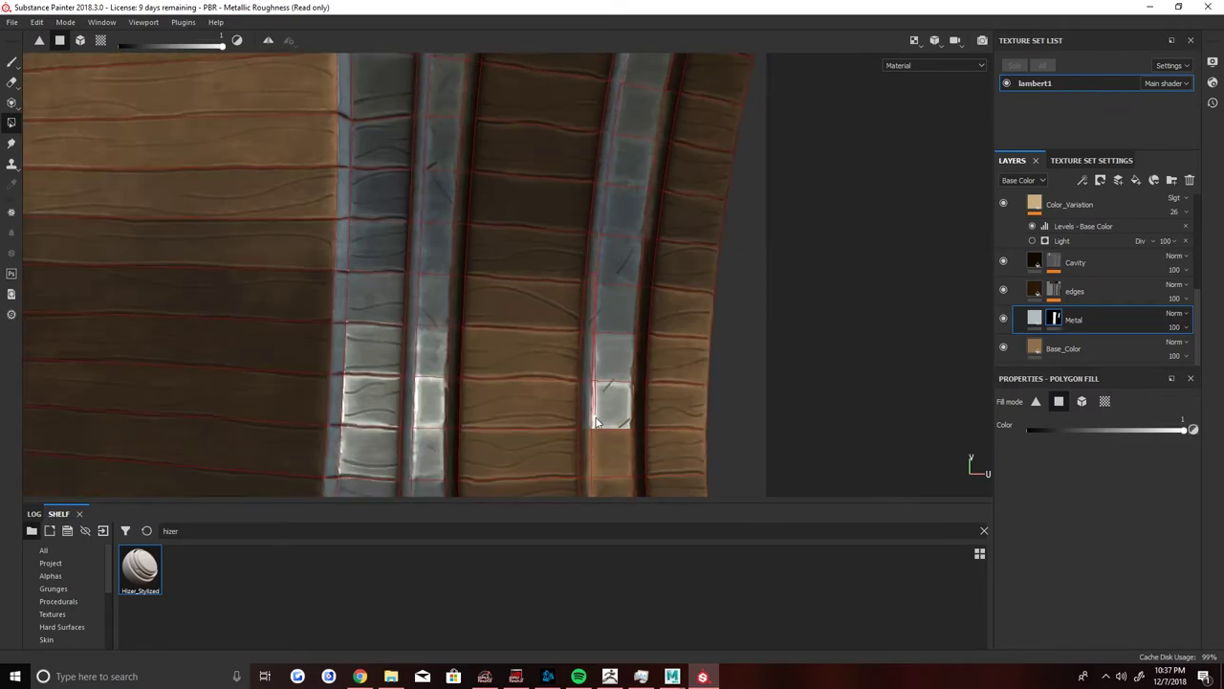
scroll(635, 412, down, 2)
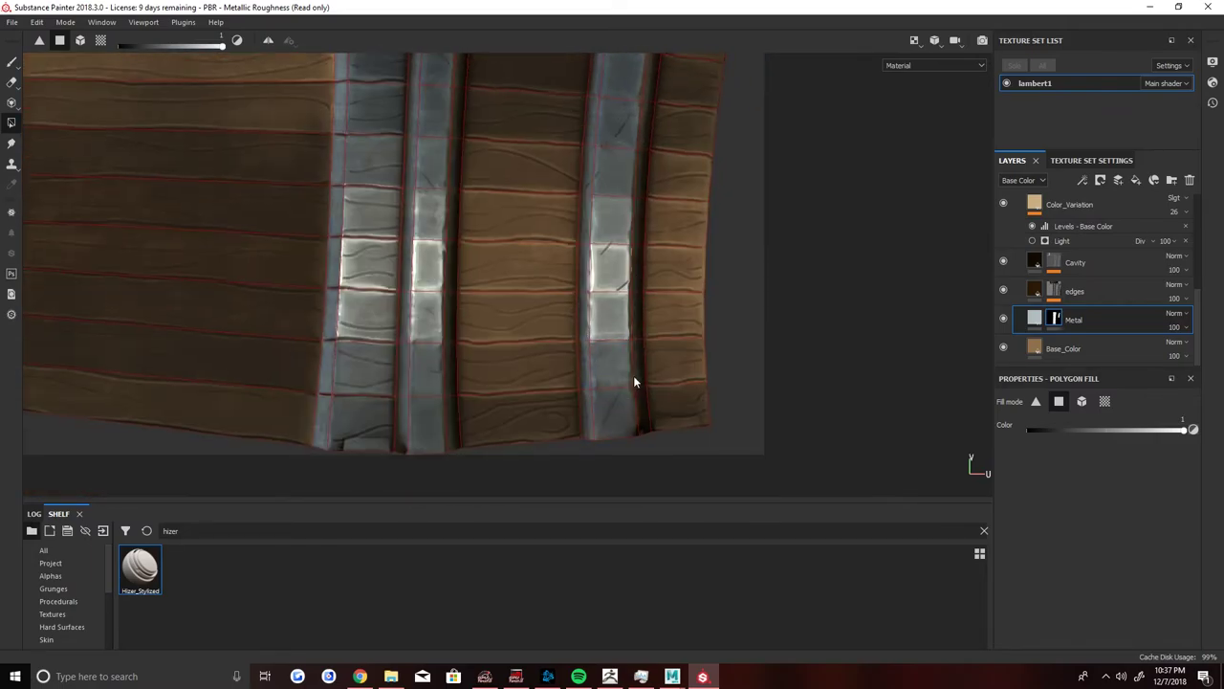
scroll(612, 316, down, 2)
scroll(588, 259, down, 1)
Fill the Metal mask with white and inspect the mug in 3D.
click(915, 41)
right_click(1053, 319)
click(1079, 328)
alt+drag(515, 400, 593, 357)
alt+drag(583, 414, 605, 343)
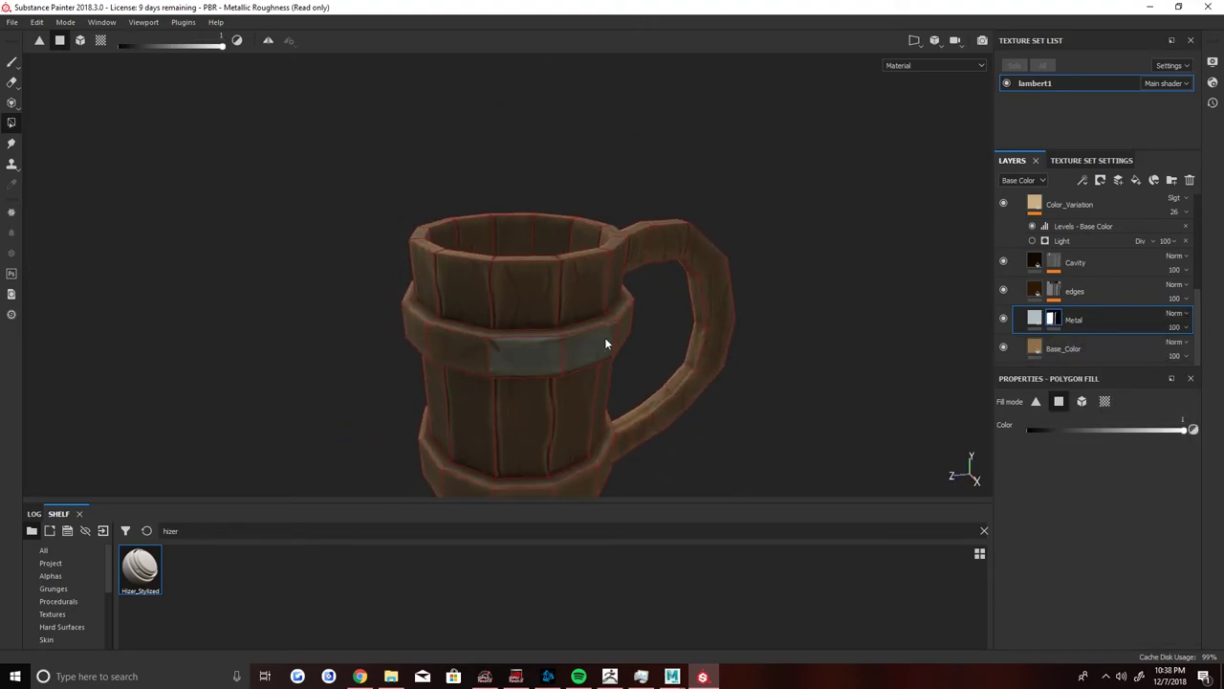
mouse_move(456, 328)
alt+mouse_down()
mouse_move(698, 328)
mouse_move(159, 392)
mouse_move(727, 358)
mouse_move(550, 317)
mouse_move(771, 347)
mouse_move(628, 357)
mouse_move(606, 332)
mouse_move(464, 277)
mouse_move(705, 300)
mouse_move(757, 142)
mouse_move(603, 143)
mouse_move(683, 268)
mouse_move(705, 328)
mouse_move(864, 429)
mouse_move(293, 236)
mouse_move(566, 340)
alt+mouse_up()
Return to the UV view and rotate it so the planks stand upright.
click(916, 41)
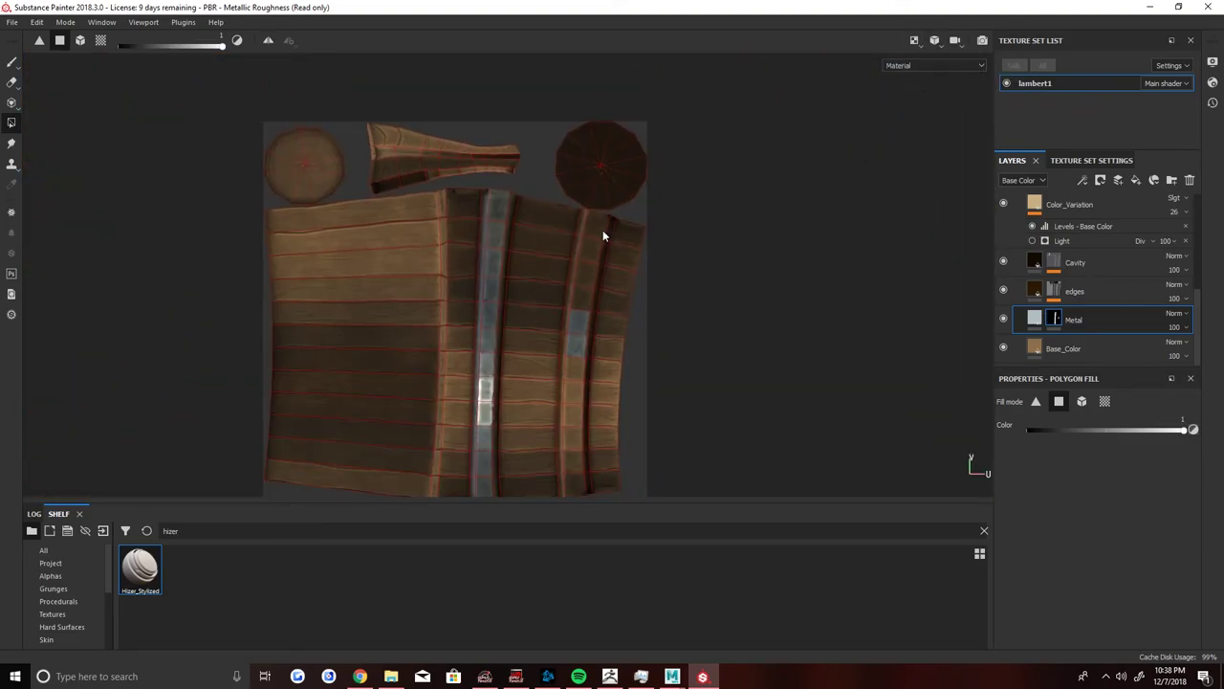
scroll(564, 163, up, 5)
mouse_move(517, 298)
alt+mouse_down()
mouse_move(592, 293)
mouse_move(496, 346)
alt+mouse_up()
click(913, 40)
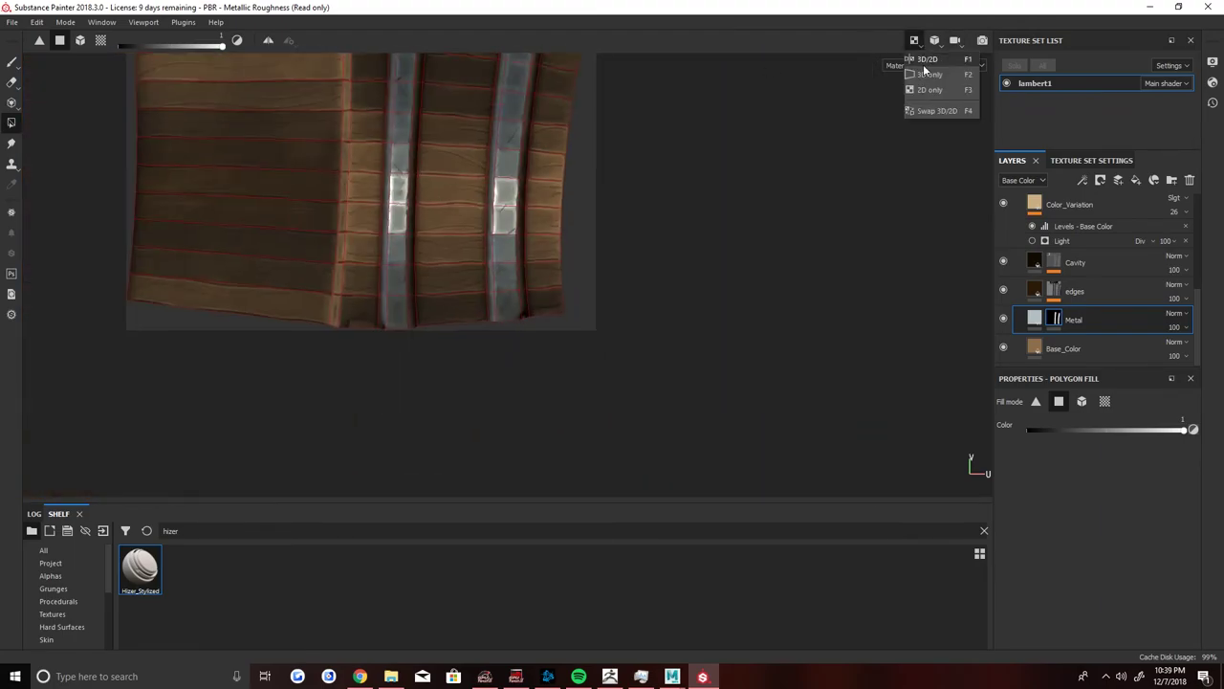
Show the 3D view only and inspect the mug's metal bands.
click(923, 67)
alt+drag(508, 246, 536, 277)
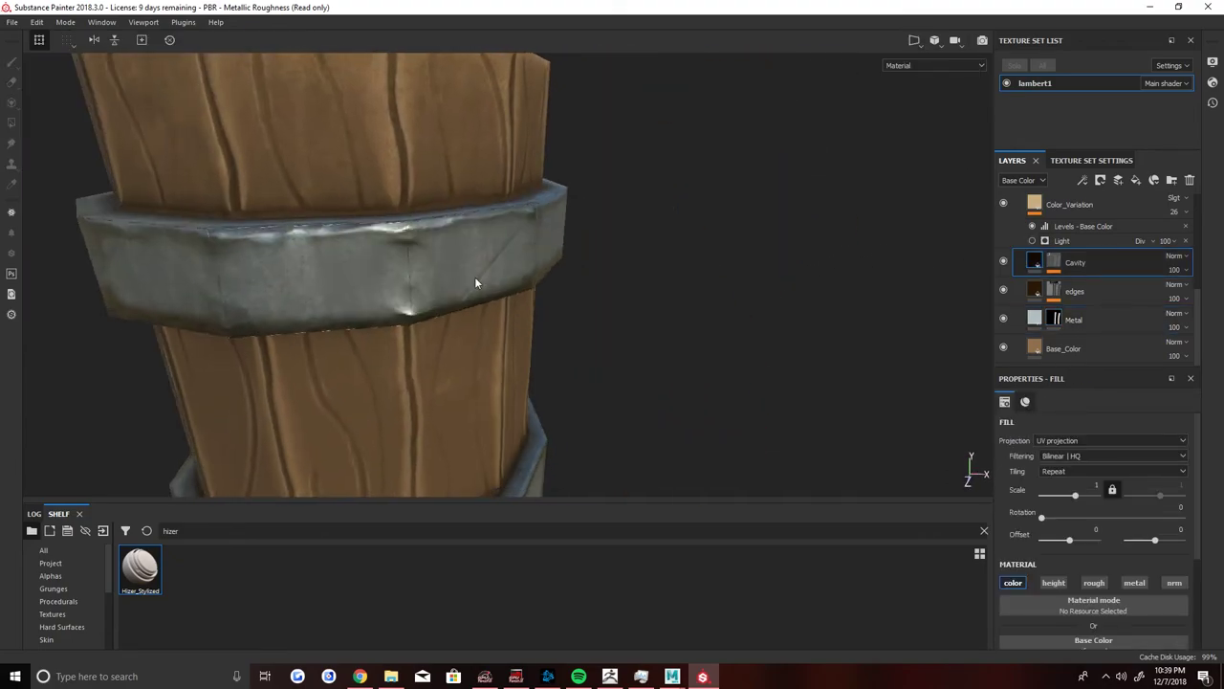
alt+drag(375, 286, 696, 264)
scroll(511, 281, up, 5)
scroll(581, 281, up, 3)
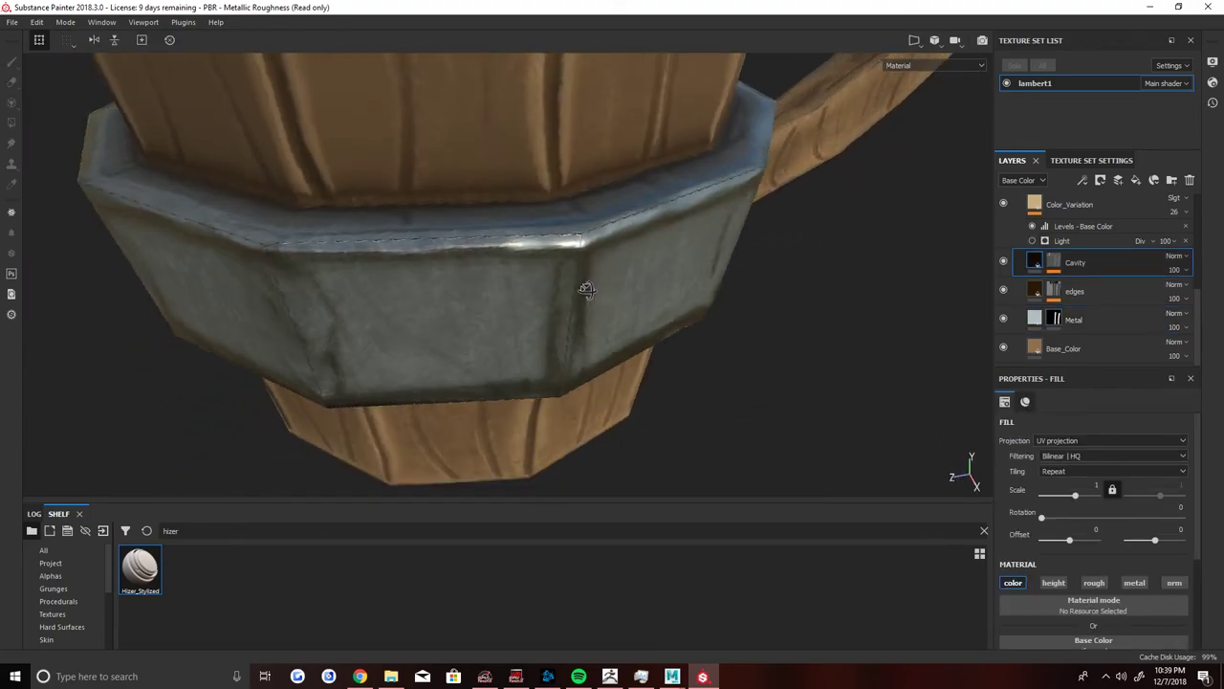
scroll(579, 254, up, 3)
scroll(1035, 314, down, 1)
scroll(790, 197, down, 5)
scroll(790, 197, down, 3)
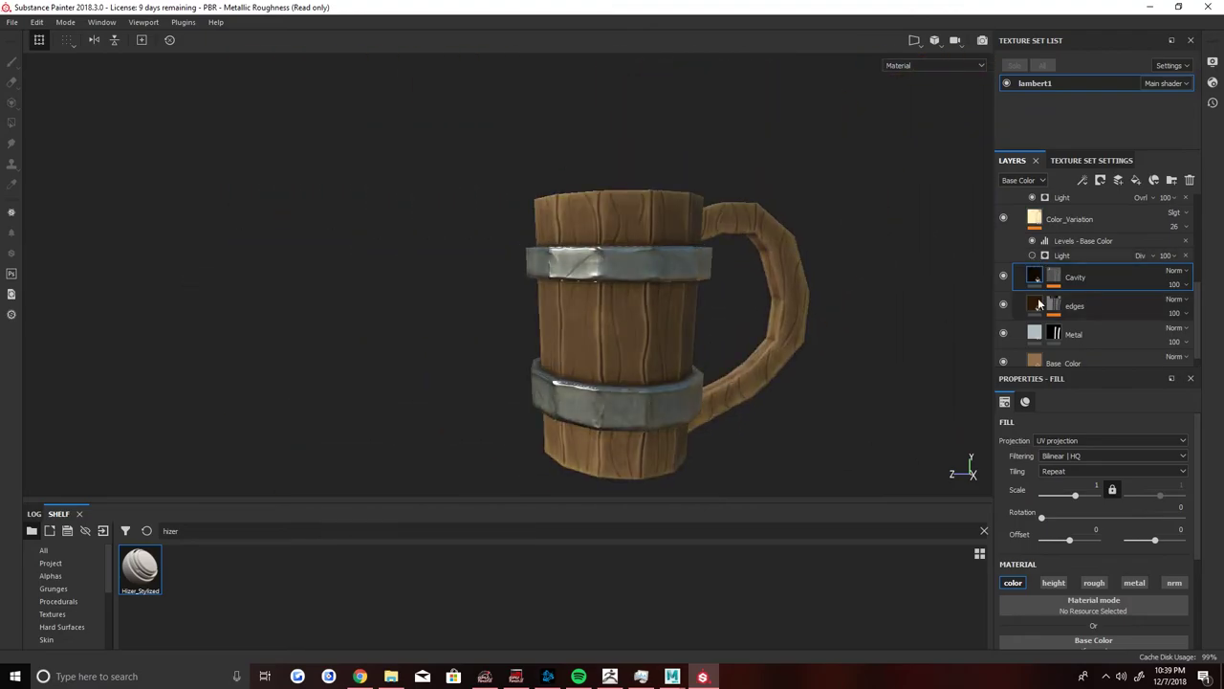
scroll(1033, 316, down, 1)
Darken the Base_Color wood and set the Metal bands to light grey.
click(1031, 350)
mouse_move(1086, 595)
mouse_down()
mouse_move(1104, 590)
mouse_move(1093, 614)
mouse_move(1056, 598)
mouse_up()
click(1073, 319)
click(1094, 525)
click(1056, 626)
middle_drag(883, 218, 850, 212)
click(1073, 291)
Adjust the edges layer's brown tint and lighten the Color_Variation 2 colour.
click(1094, 525)
click(1102, 635)
mouse_move(1100, 581)
mouse_down()
mouse_move(1077, 575)
mouse_move(1155, 502)
mouse_up()
scroll(1197, 287, up, 3)
click(1033, 328)
click(1094, 633)
drag(1077, 540, 1077, 521)
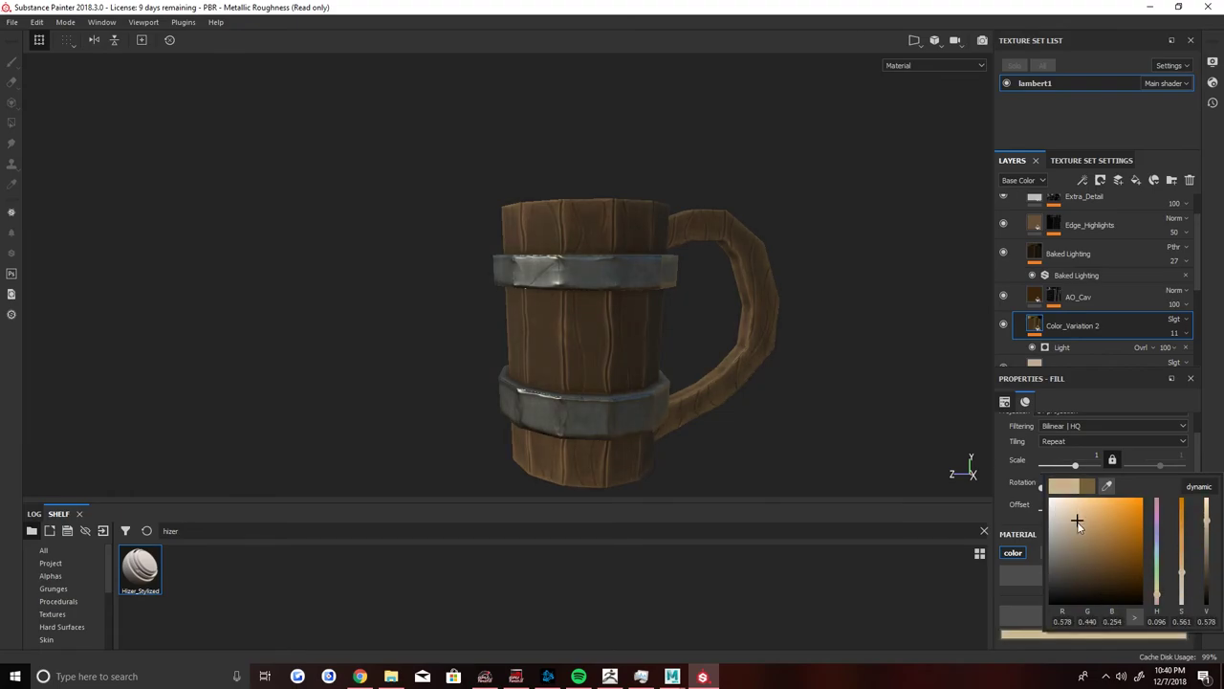
Retune the AO_Cav colour and give Edge_Highlights a new brown.
click(1078, 296)
click(1093, 634)
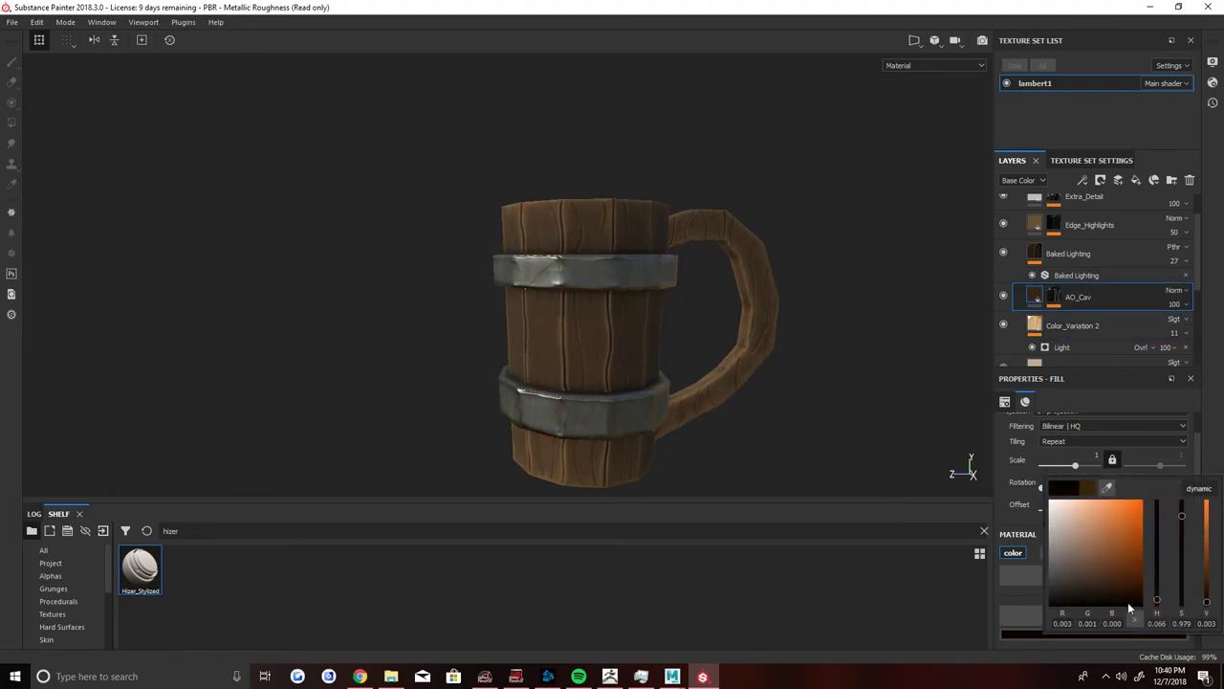
click(1203, 499)
scroll(1100, 286, up, 2)
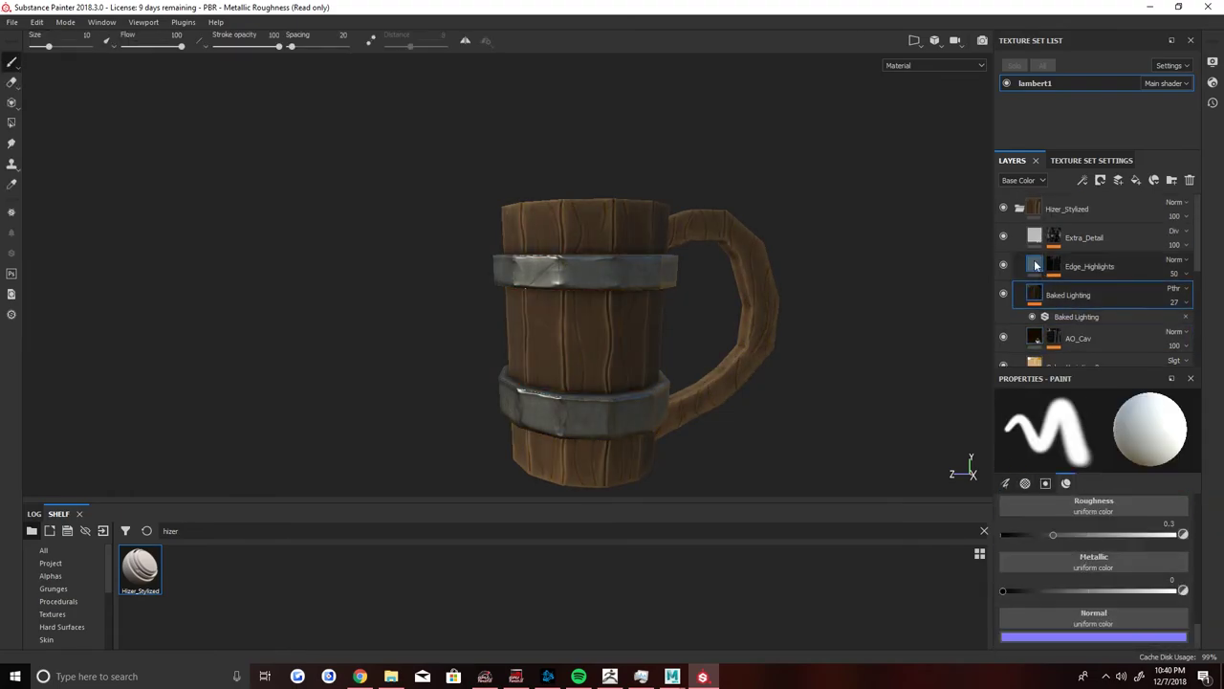
click(1089, 266)
click(1093, 633)
click(1131, 571)
click(1084, 238)
click(1053, 237)
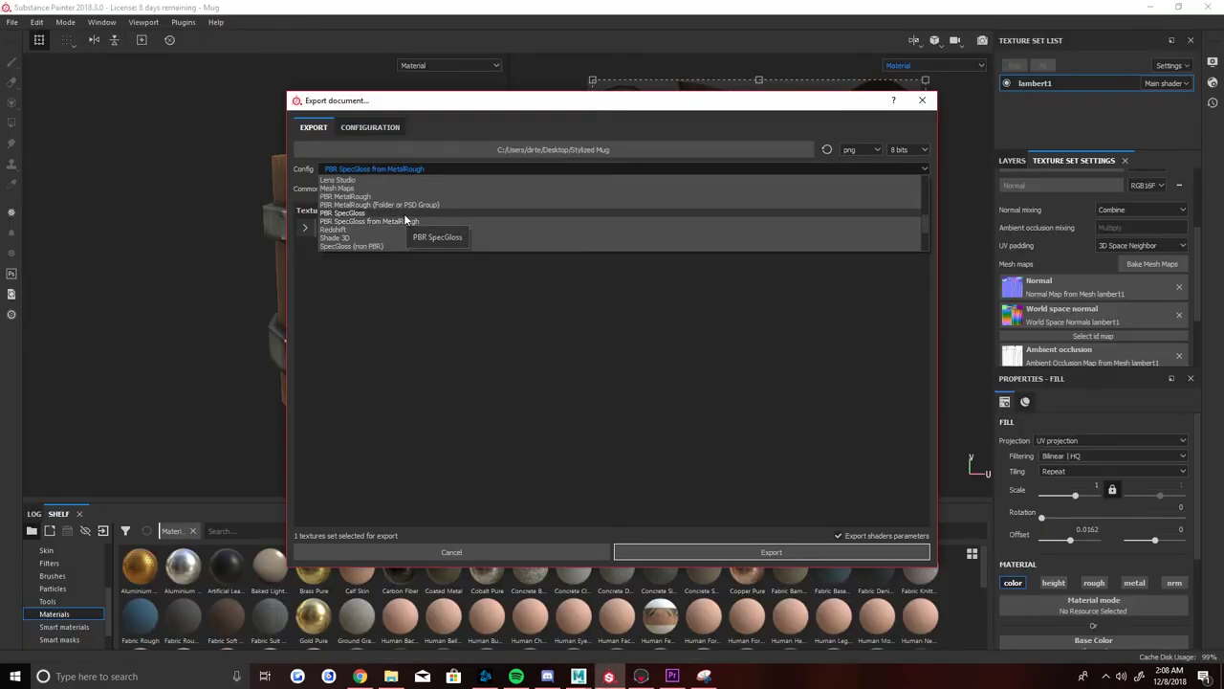
Keep PBR SpecGloss as the export configuration and export the mug textures as 8-bit PNGs.
click(406, 214)
click(421, 168)
click(433, 212)
click(729, 553)
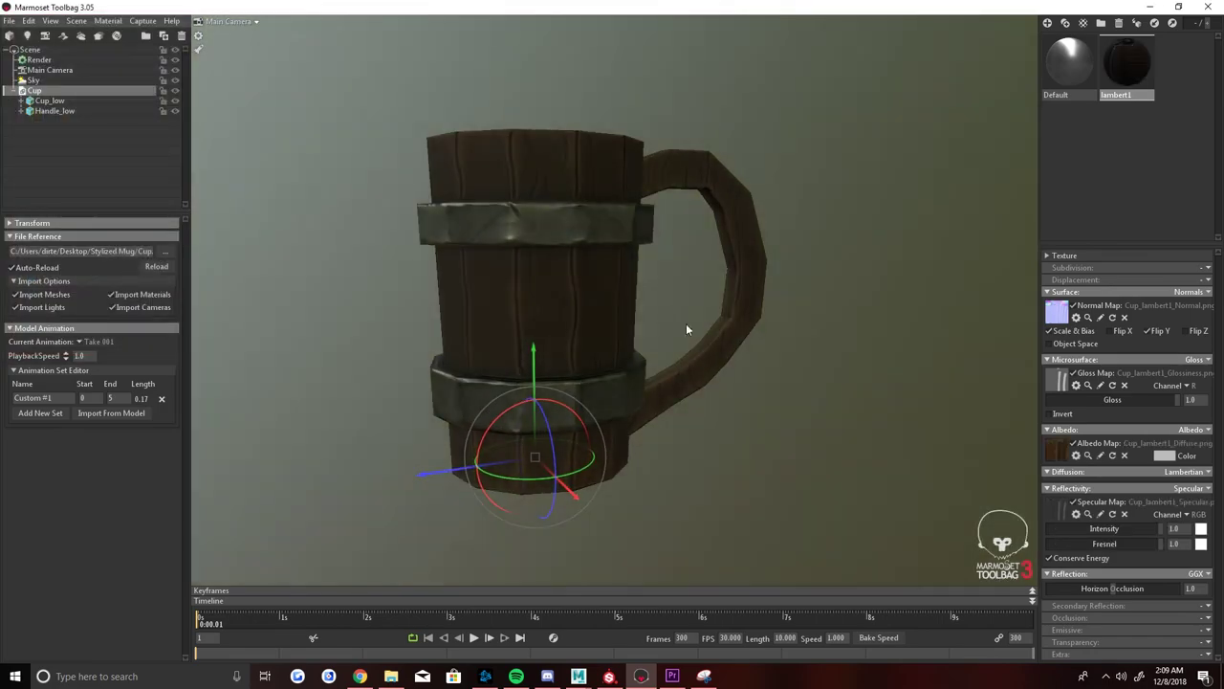
Light the mug with the Ennis House sky preset over a plain dark grey colour backdrop.
mouse_move(685, 323)
mouse_down()
mouse_move(784, 395)
mouse_move(851, 364)
mouse_up()
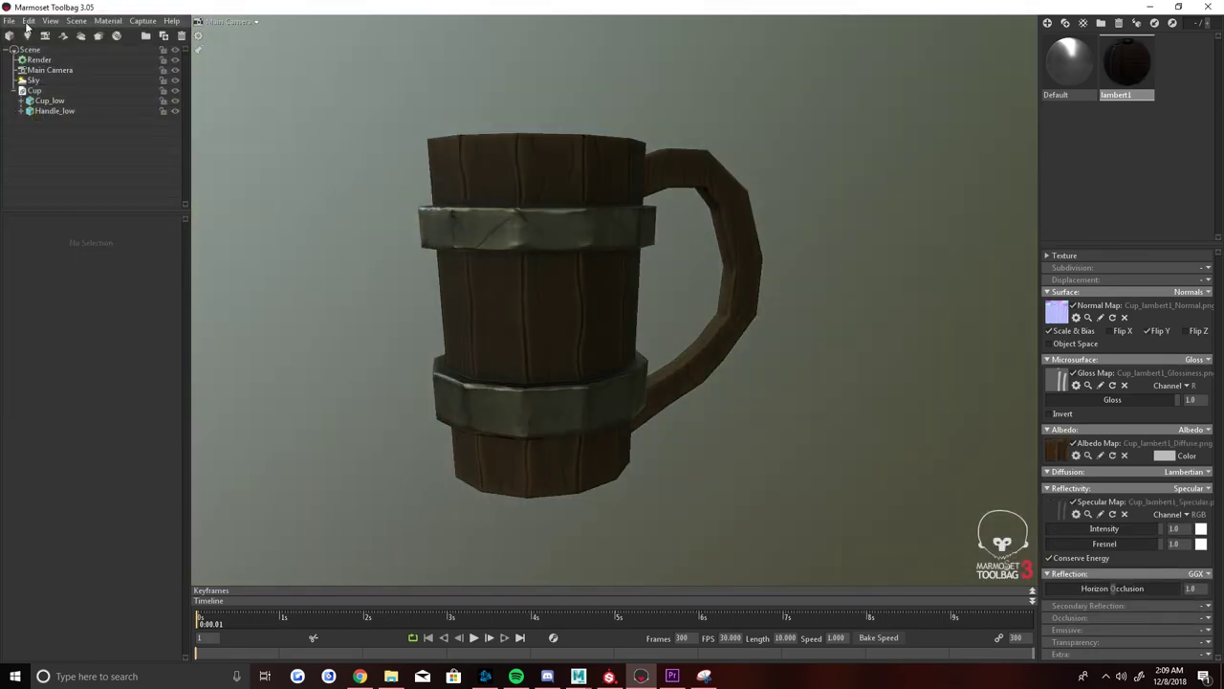
click(33, 79)
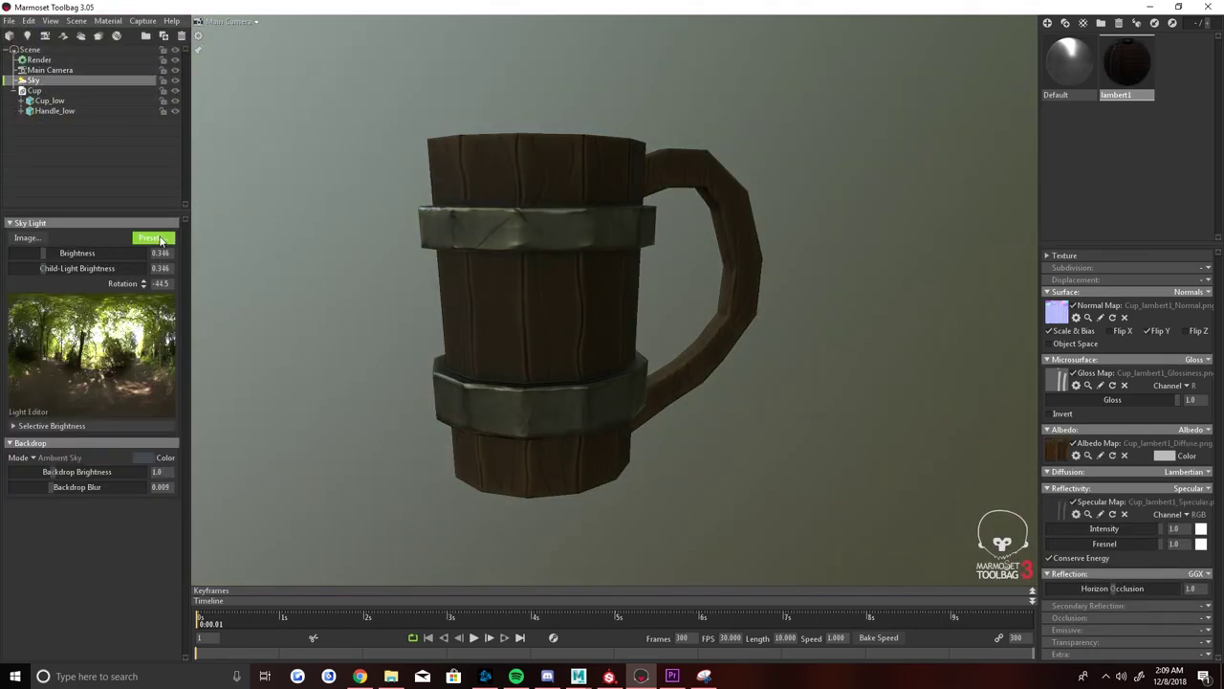
click(150, 237)
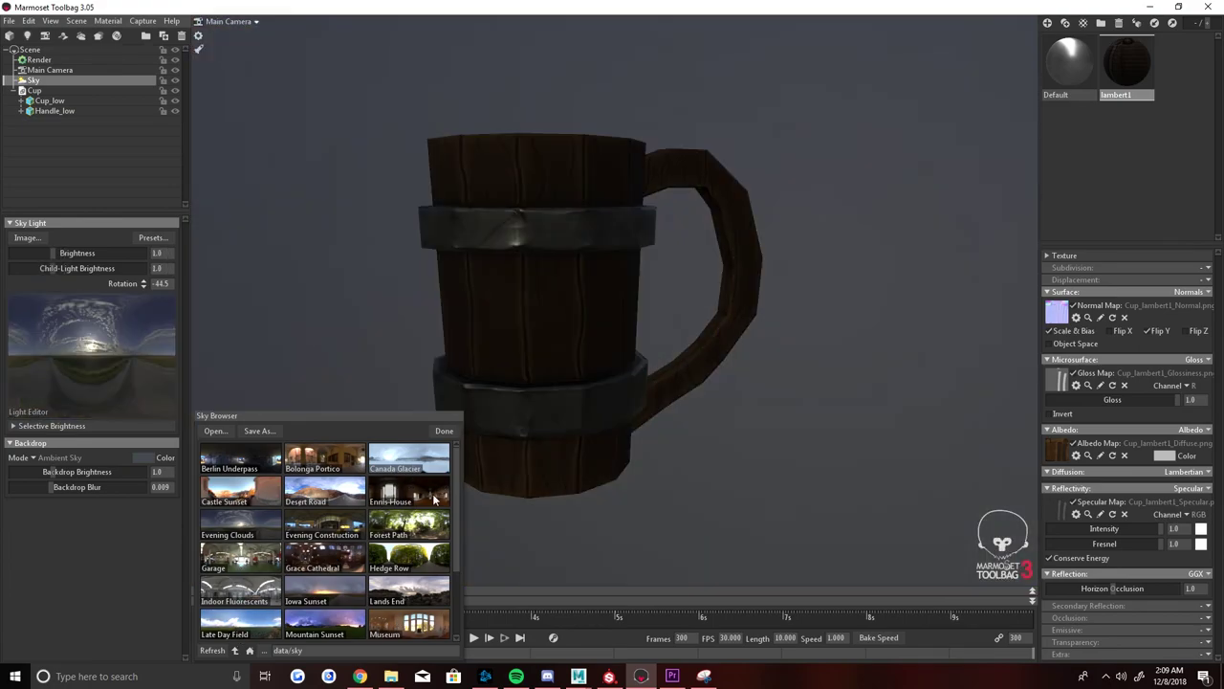
click(435, 498)
click(59, 457)
click(105, 488)
click(144, 457)
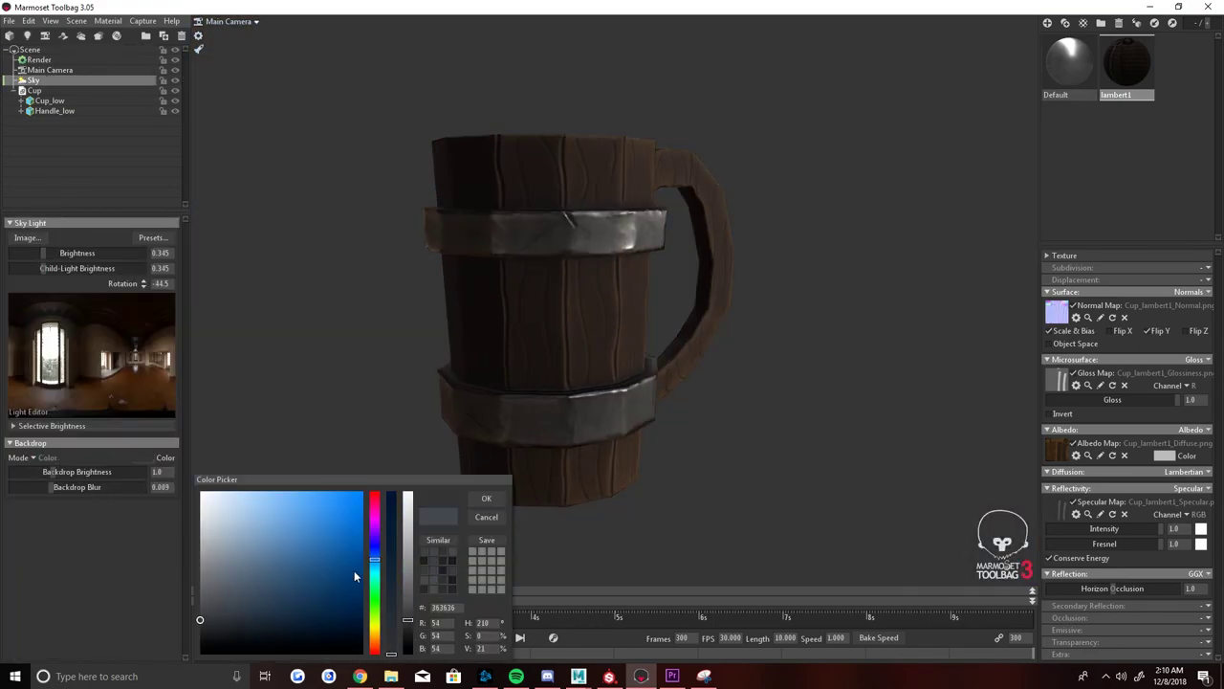
Rotate the sky lighting around the mug to 221.5.
mouse_move(379, 370)
mouse_down()
mouse_move(807, 394)
mouse_move(575, 362)
mouse_up()
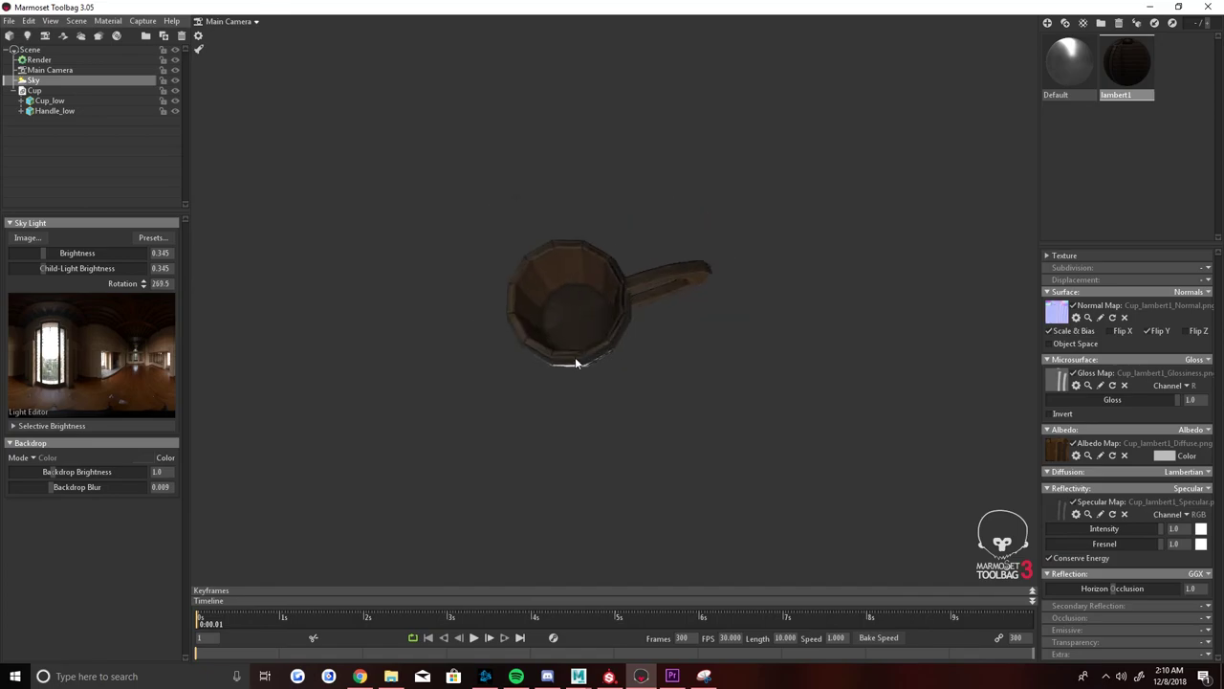
scroll(575, 362, up, 5)
mouse_move(735, 408)
mouse_down()
mouse_move(672, 353)
mouse_move(452, 393)
mouse_up()
scroll(672, 353, down, 5)
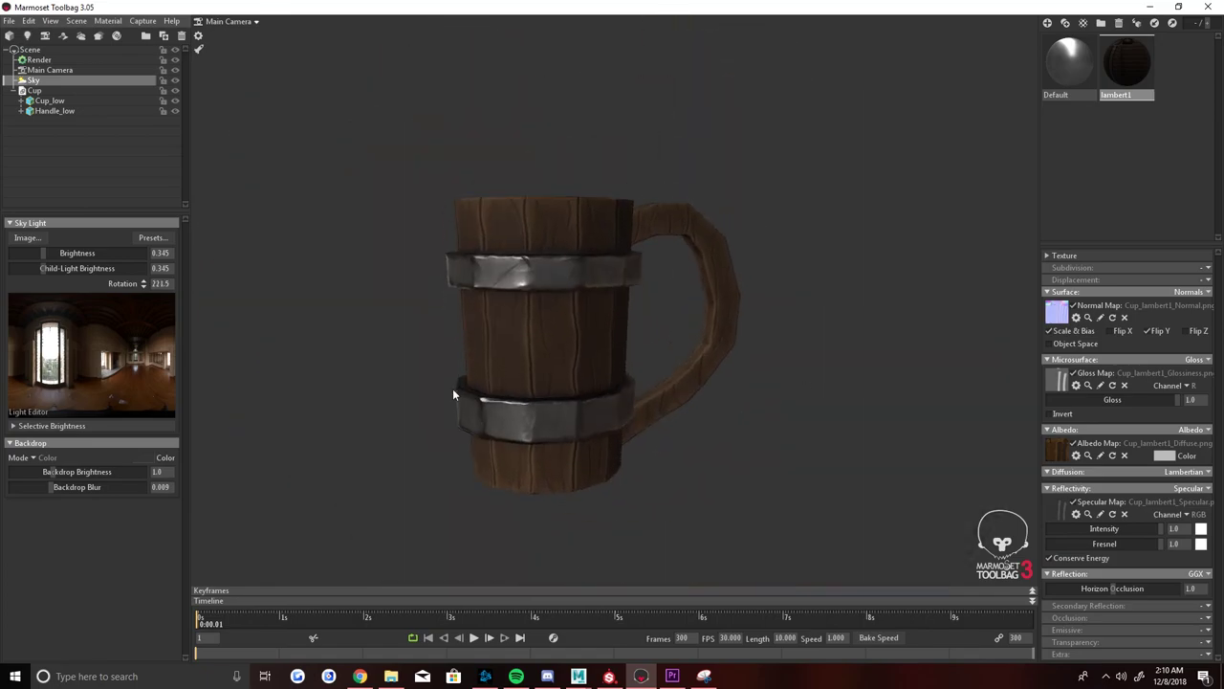
Add a spot light and give it a warm brown colour.
click(574, 246)
click(167, 276)
click(236, 549)
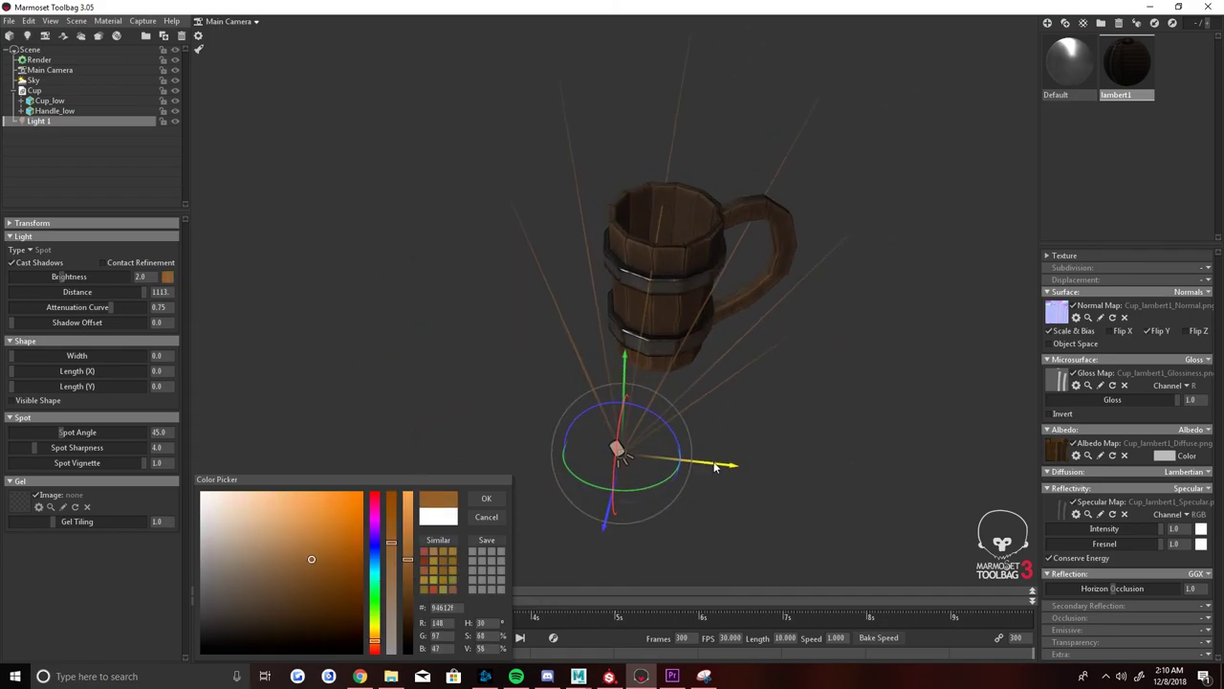
Select the cup mesh, lower its material Fresnel to 0.03, and frame the final view.
drag(794, 536, 796, 451)
scroll(695, 241, up, 3)
scroll(728, 340, down, 2)
click(645, 276)
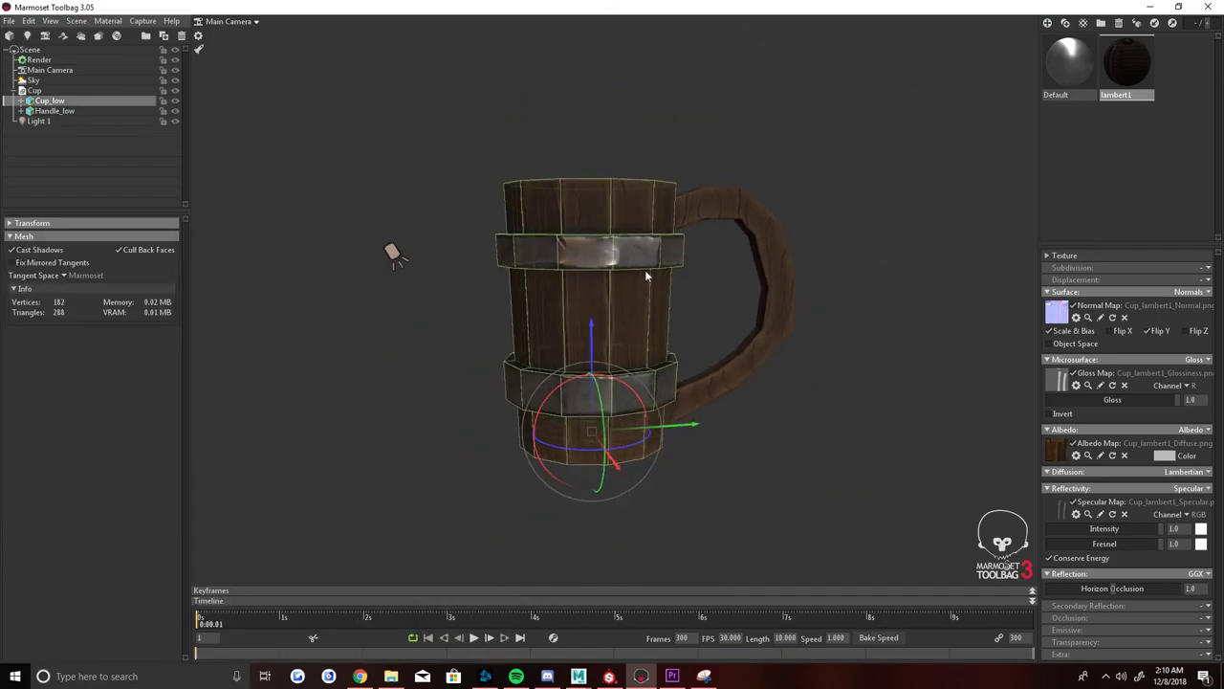
scroll(622, 287, down, 3)
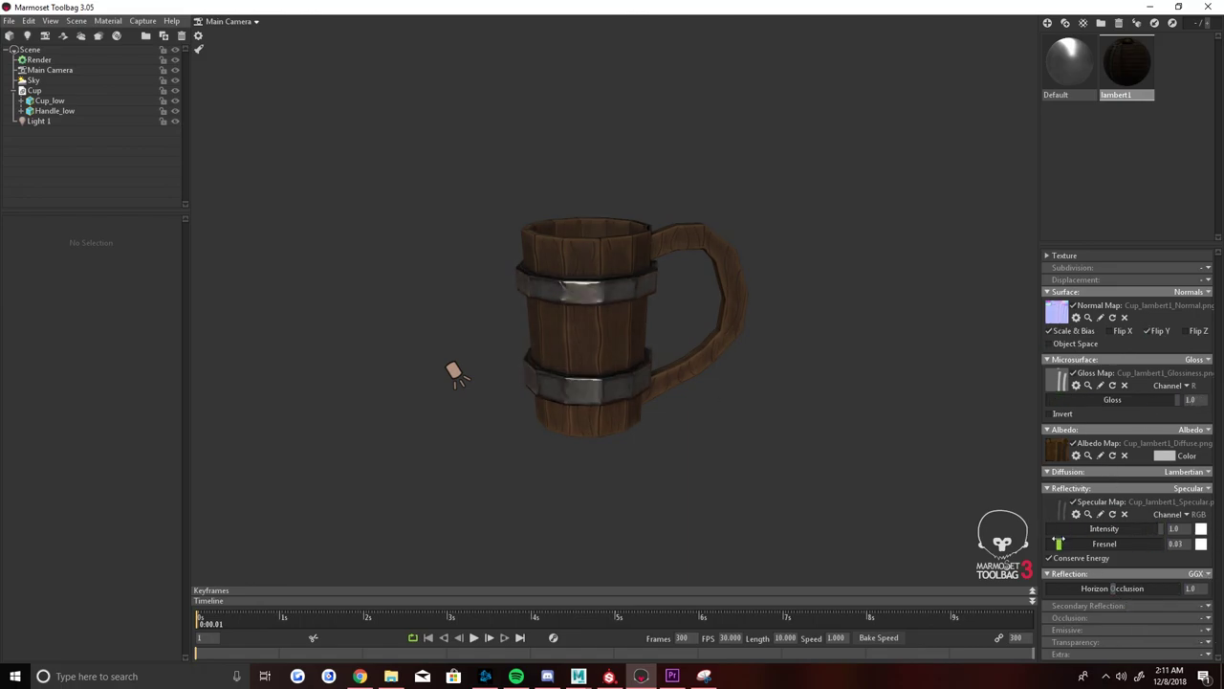
drag(704, 369, 699, 347)
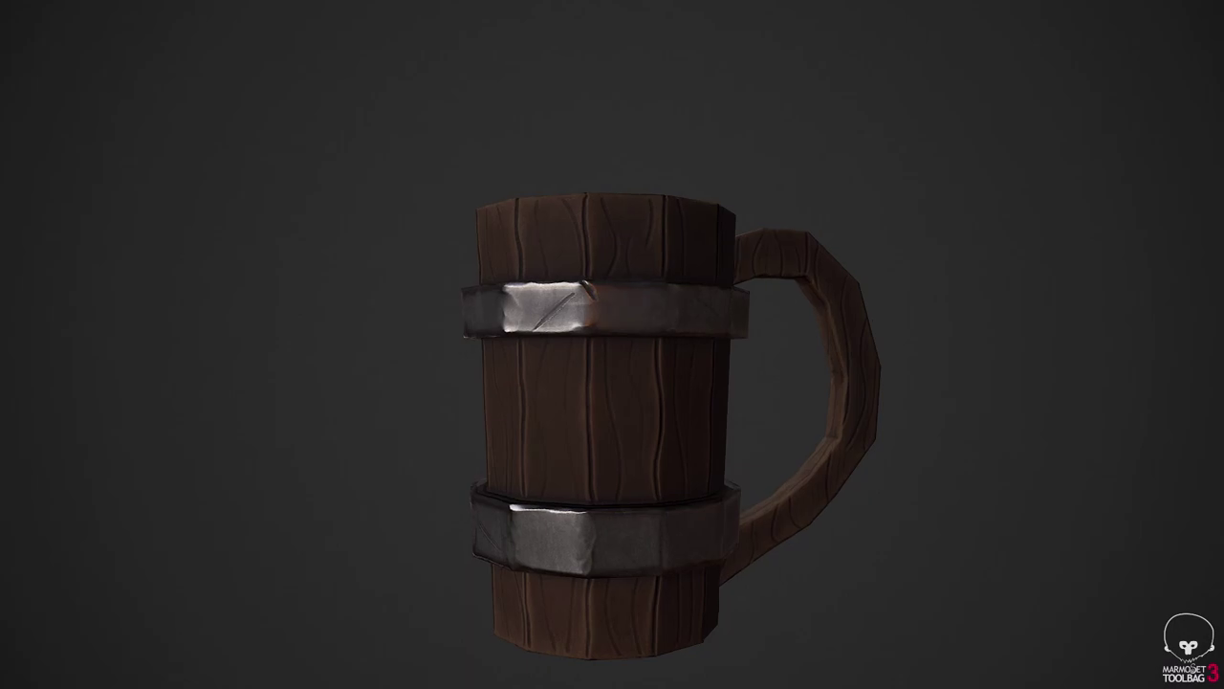